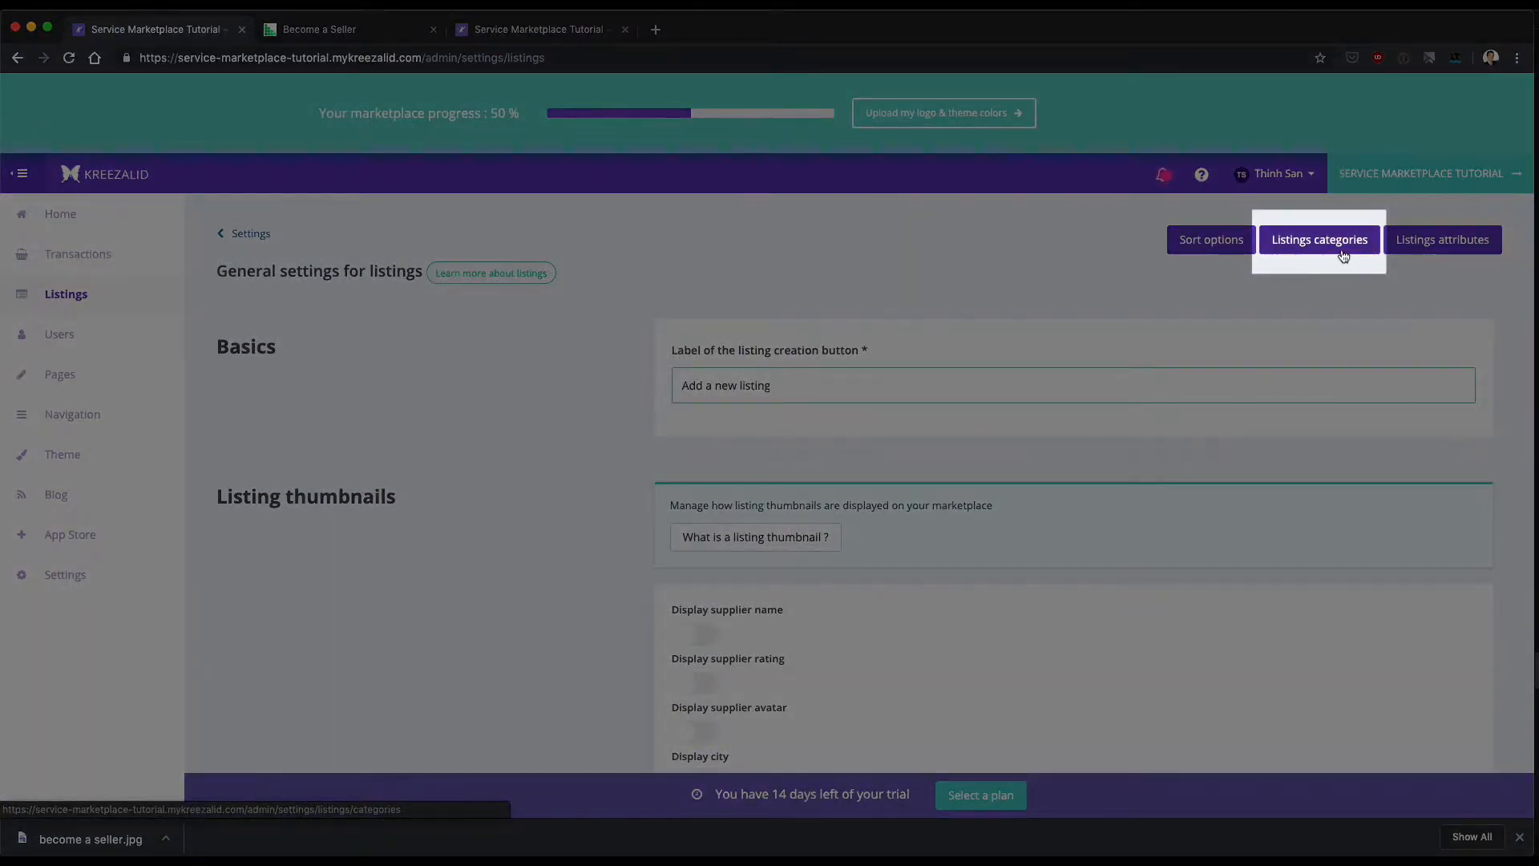
Add a new listing category named "Web development" from the listings categories settings
{"action": "left_click", "coordinate": [1344, 255]}
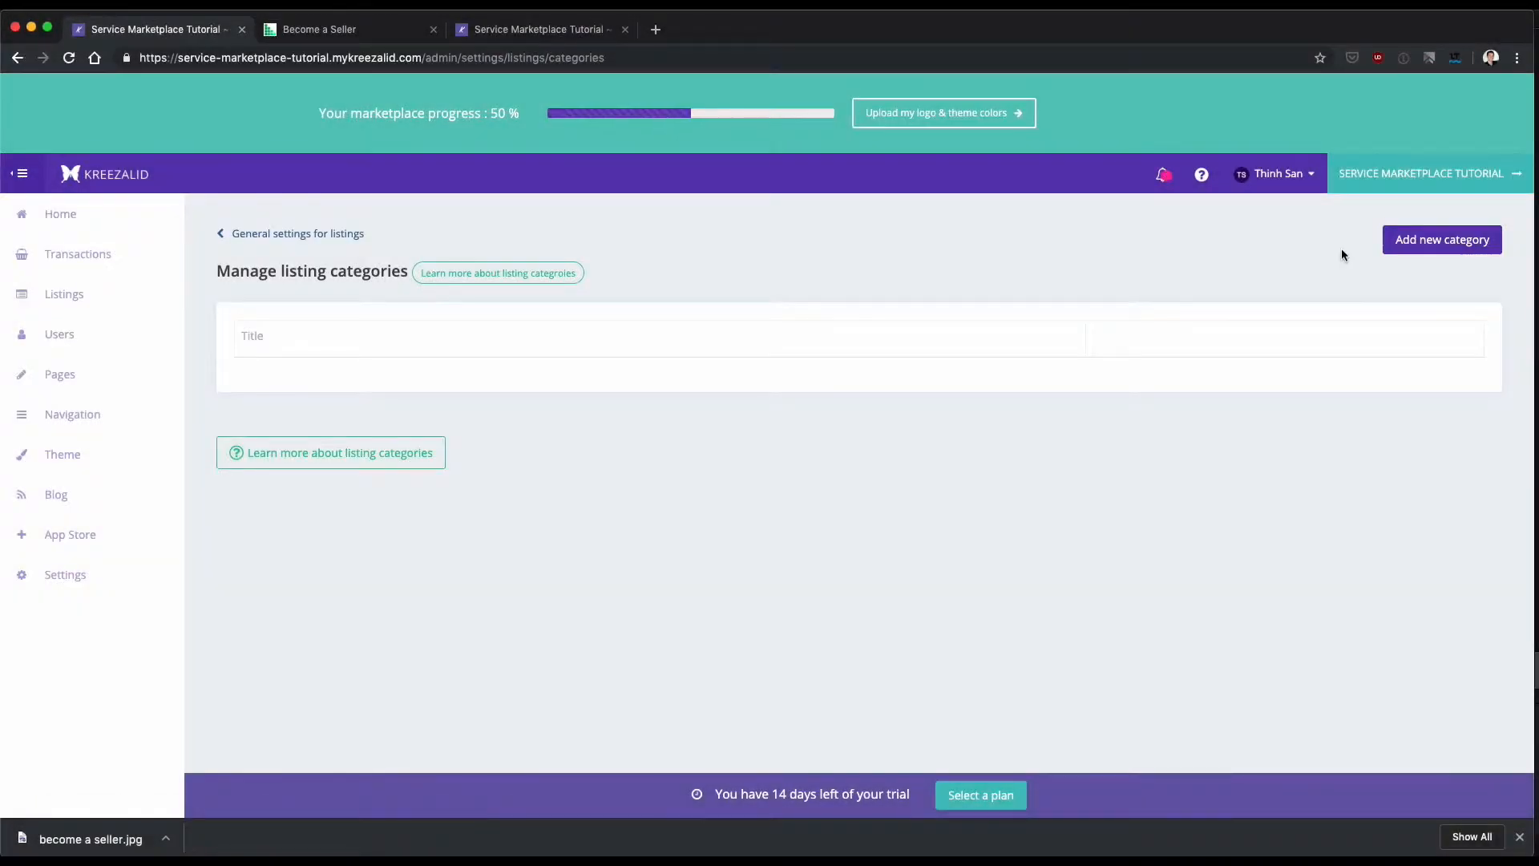
{"action": "left_click", "coordinate": [1435, 255]}
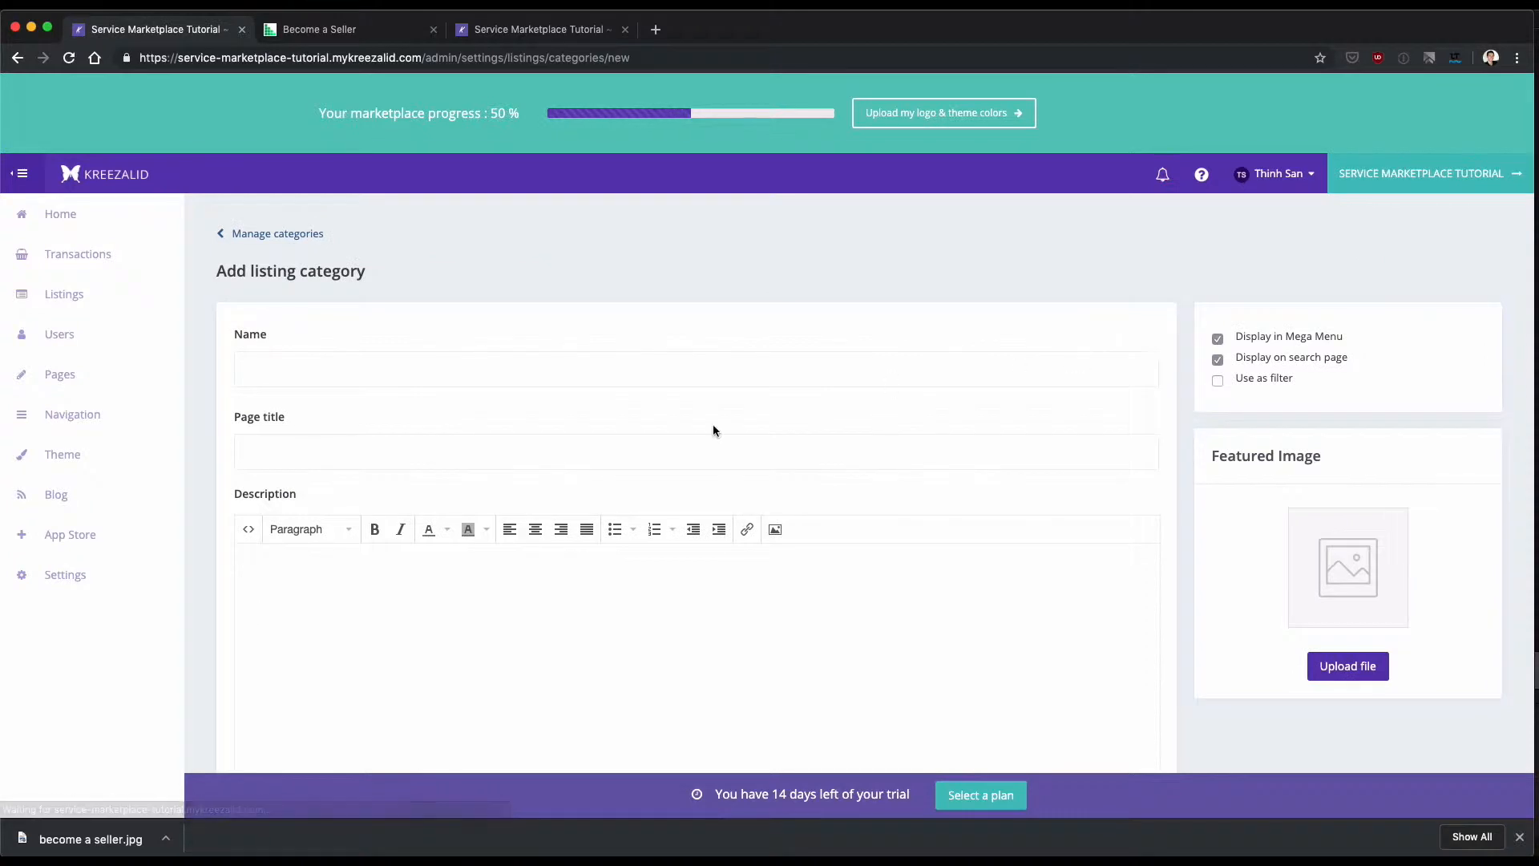
{"action": "left_click", "coordinate": [382, 379]}
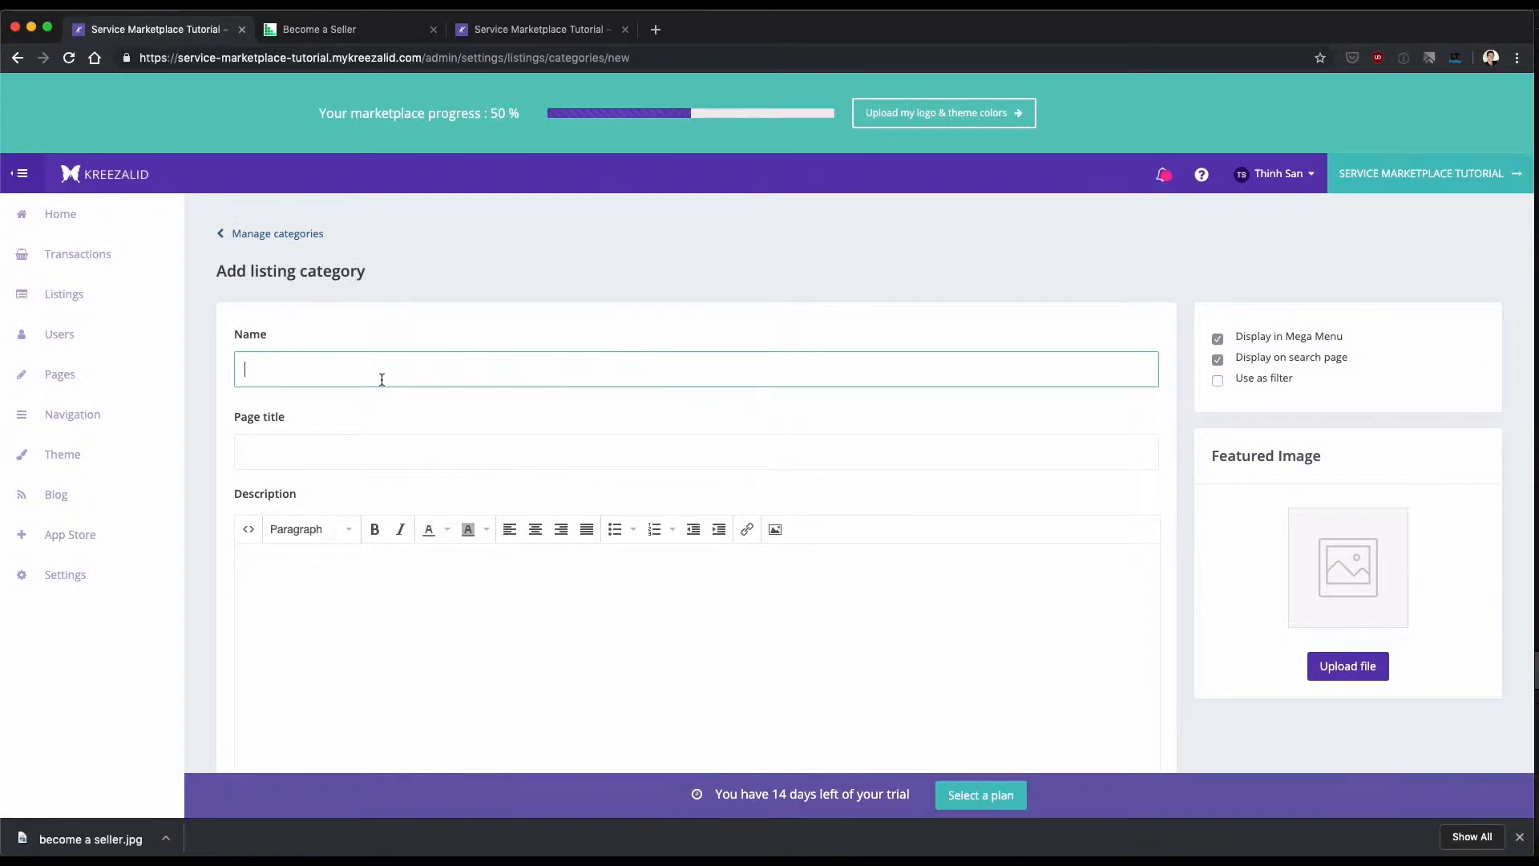
{"action": "type", "text": "Web development"}
{"action": "key", "text": "Tab"}
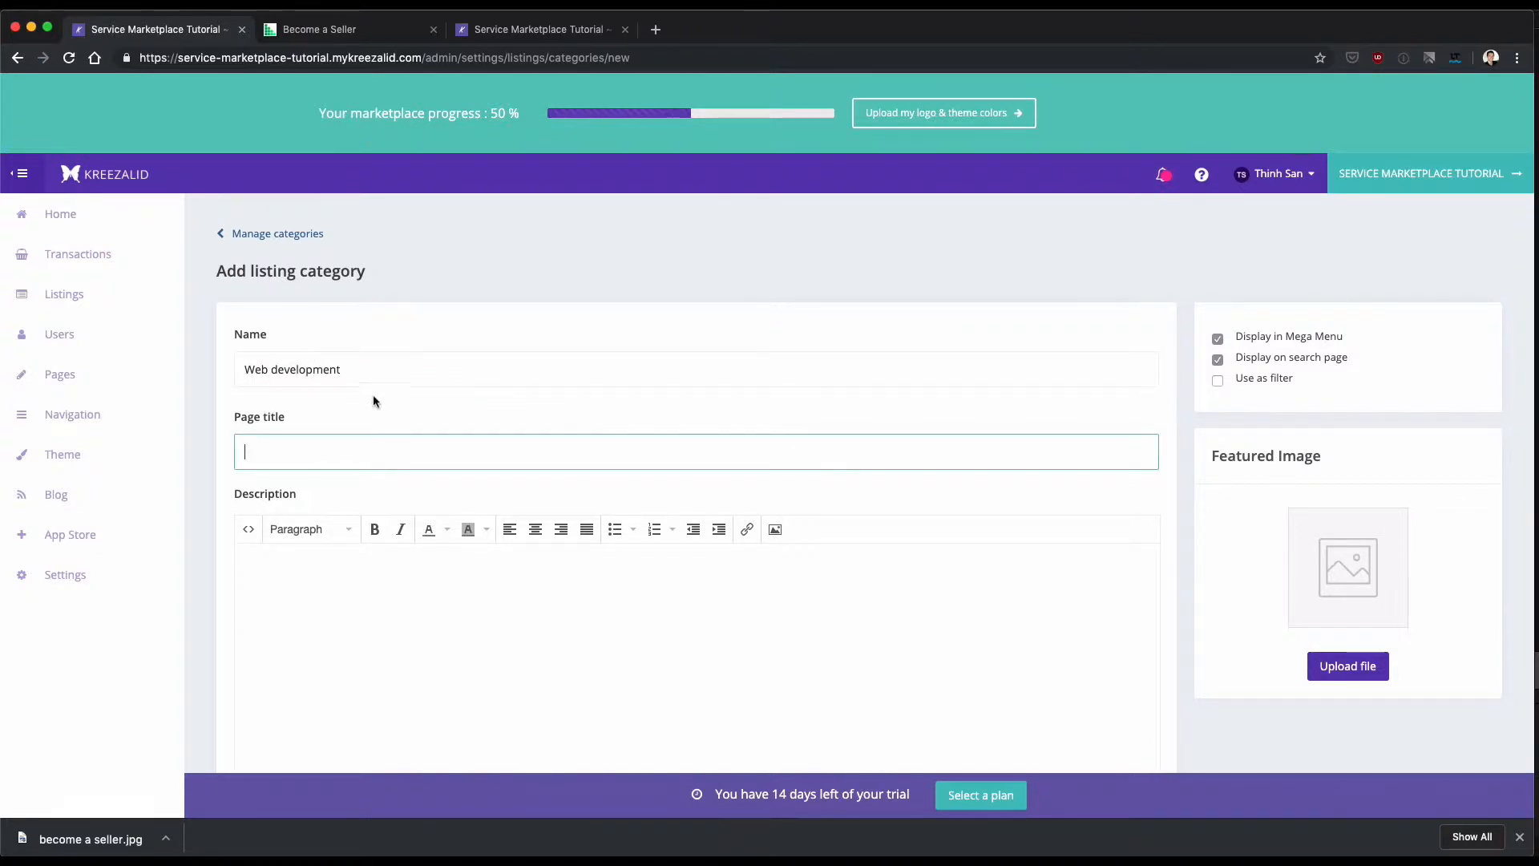
Set the new category's page title to "Web development", copied from its name
{"action": "type", "text": "We"}
{"action": "left_click", "coordinate": [343, 368]}
{"action": "key", "text": "super+a"}
{"action": "key", "text": "super+c"}
{"action": "left_click", "coordinate": [299, 454]}
{"action": "key", "text": "super+a"}
{"action": "key", "text": "super+v"}
Enter the category description "Here you will find all the best gigs for any kind of web development."
{"action": "scroll", "coordinate": [334, 465], "scroll_direction": "down", "scroll_amount": 1}
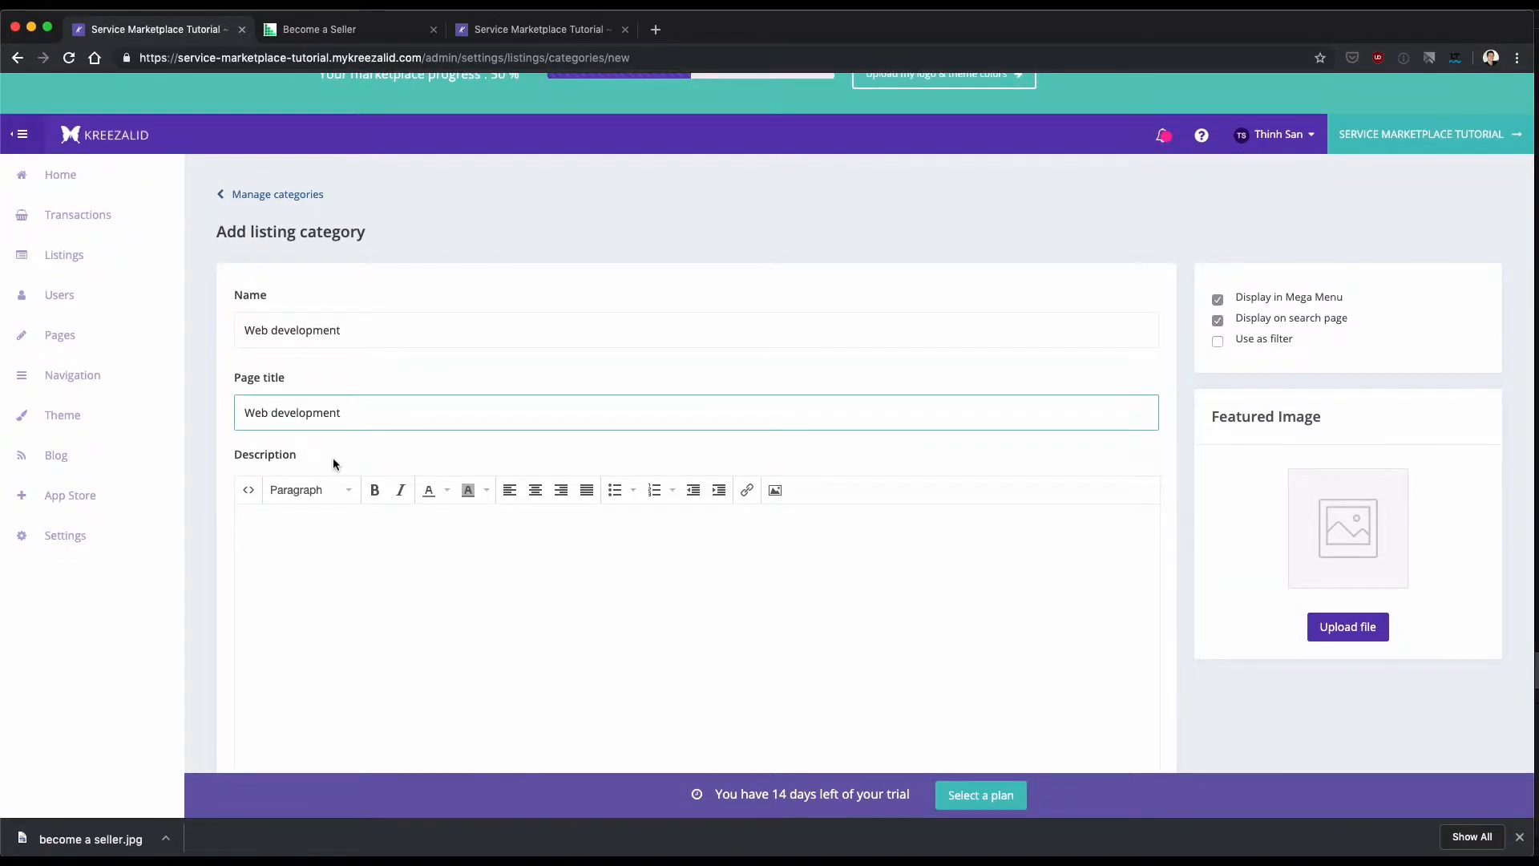
{"action": "scroll", "coordinate": [333, 464], "scroll_direction": "down", "scroll_amount": 1}
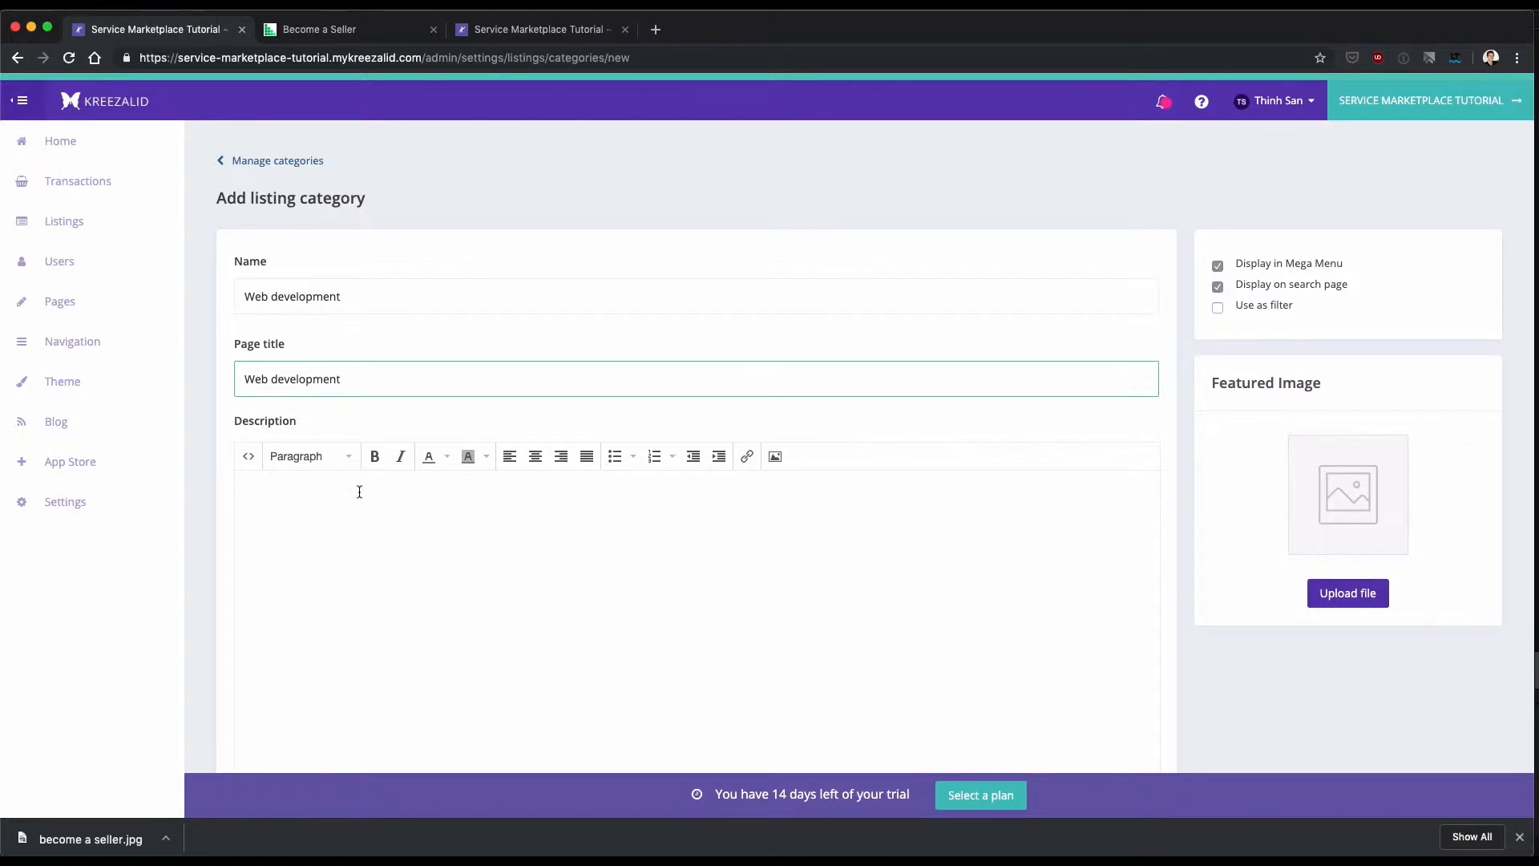
{"action": "scroll", "coordinate": [358, 468], "scroll_direction": "down", "scroll_amount": 3}
{"action": "left_click", "coordinate": [361, 469]}
{"action": "scroll", "coordinate": [712, 477], "scroll_direction": "down", "scroll_amount": 1}
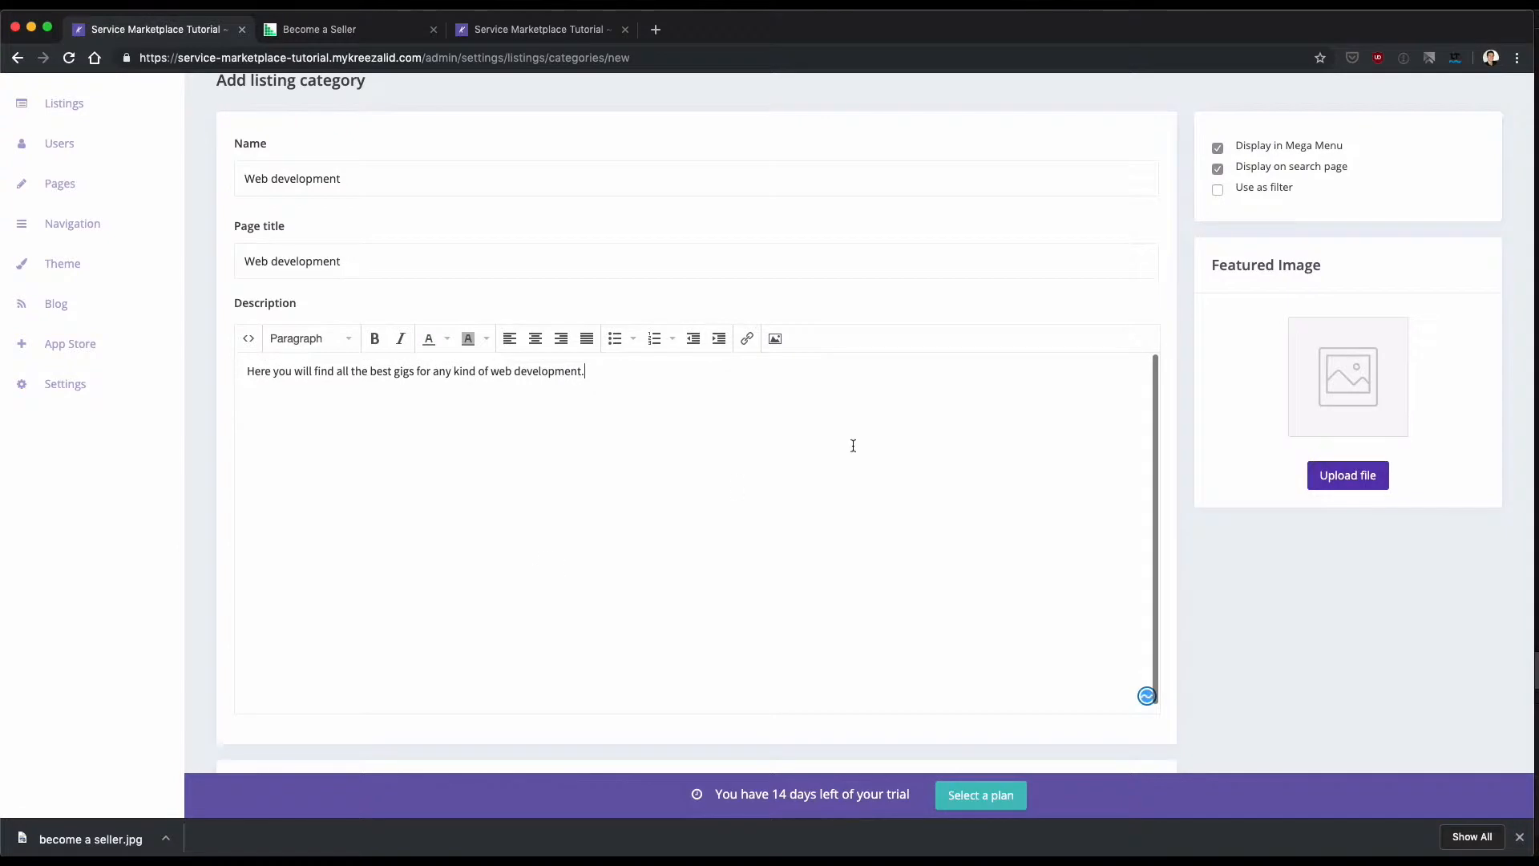
Upload web-development.jpg from the Downloads folder as the category's featured image
{"action": "scroll", "coordinate": [852, 444], "scroll_direction": "up", "scroll_amount": 3}
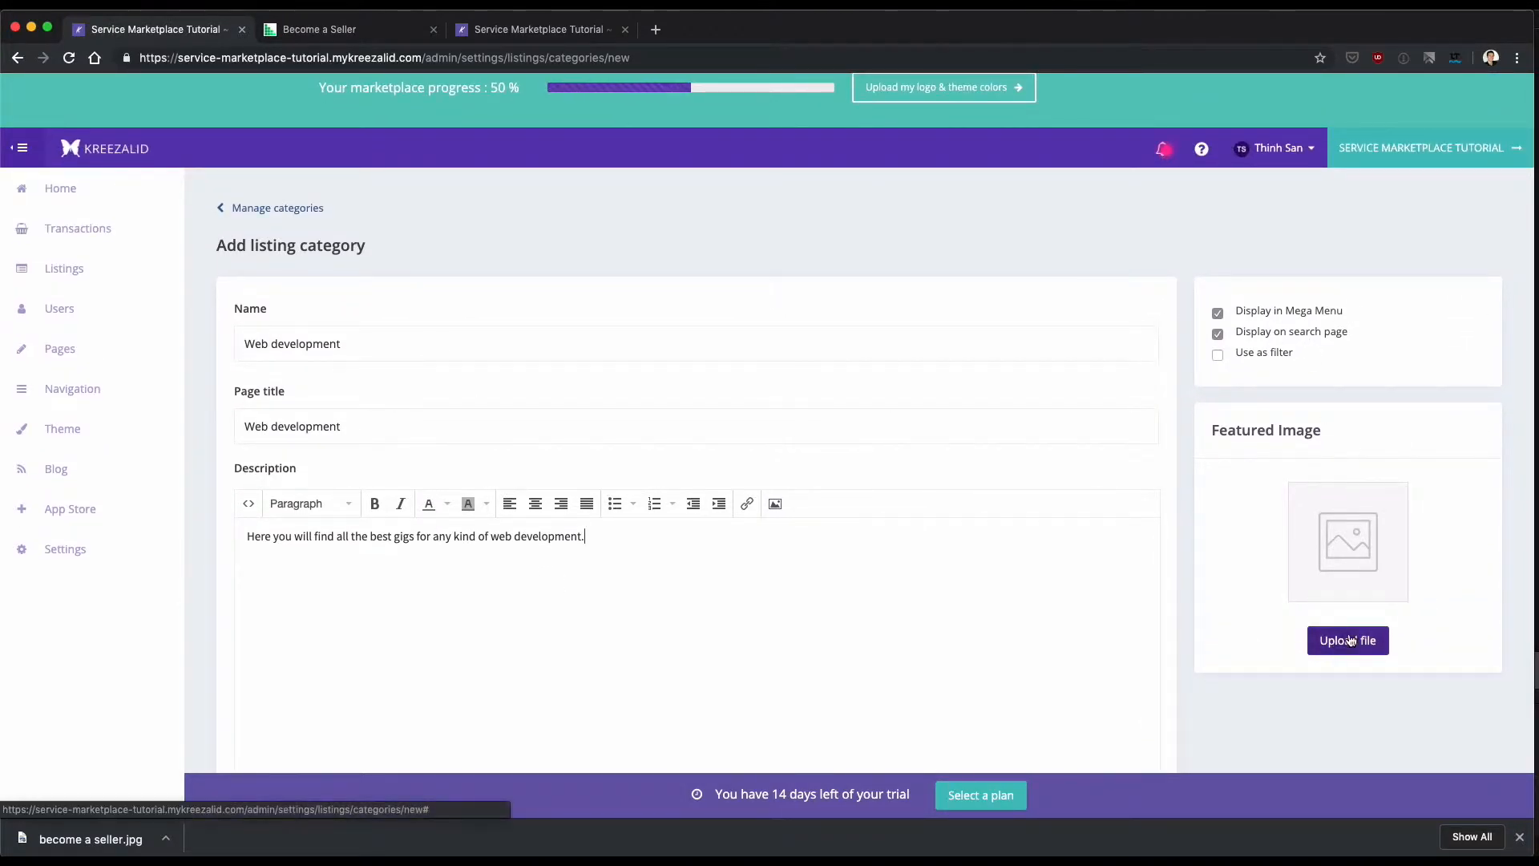
{"action": "left_click", "coordinate": [1359, 639]}
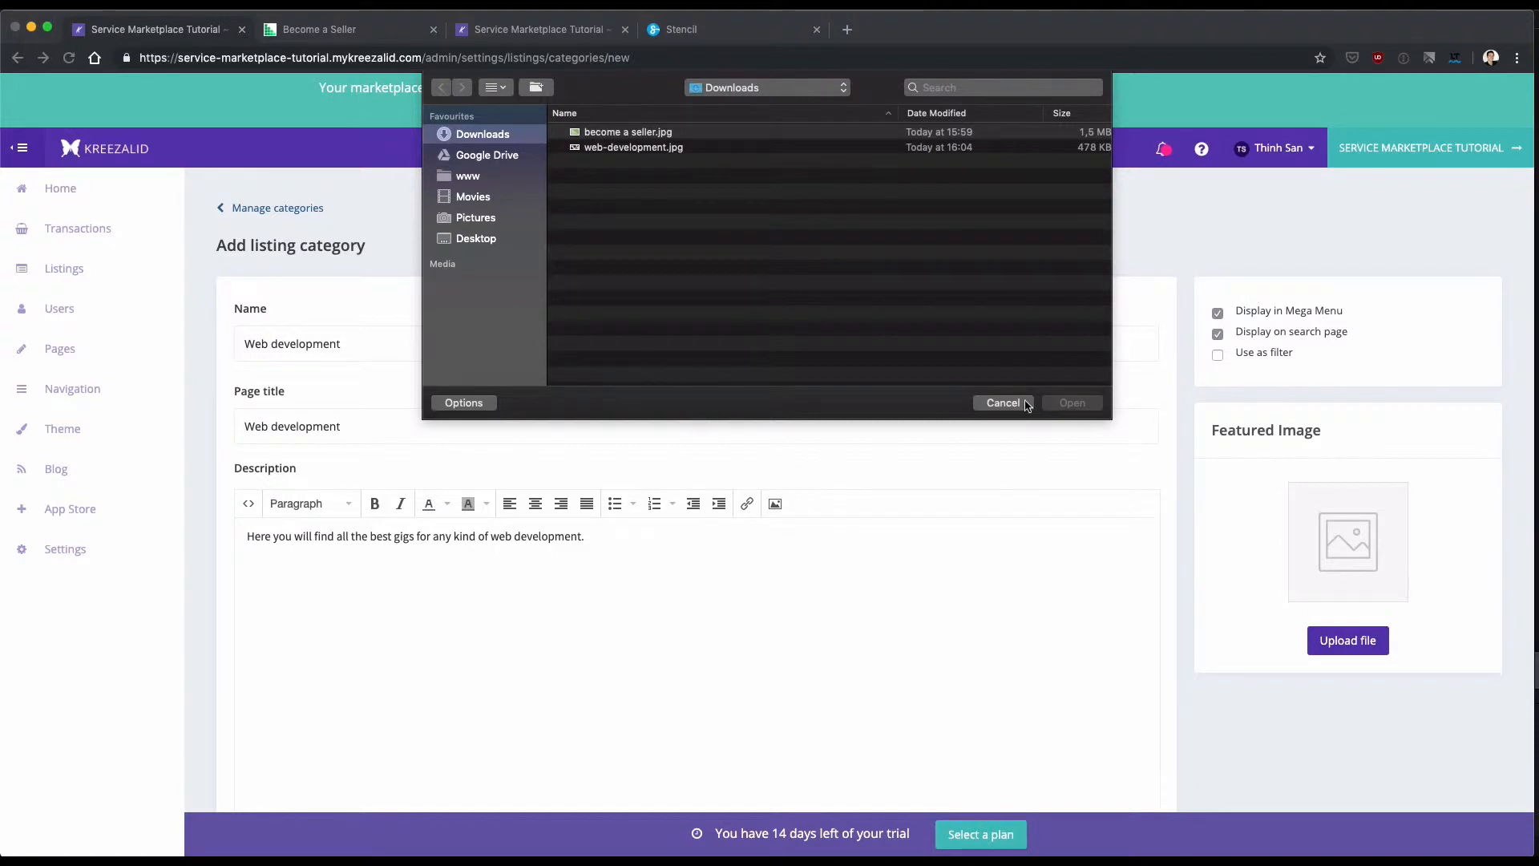
{"action": "double_click", "coordinate": [678, 147]}
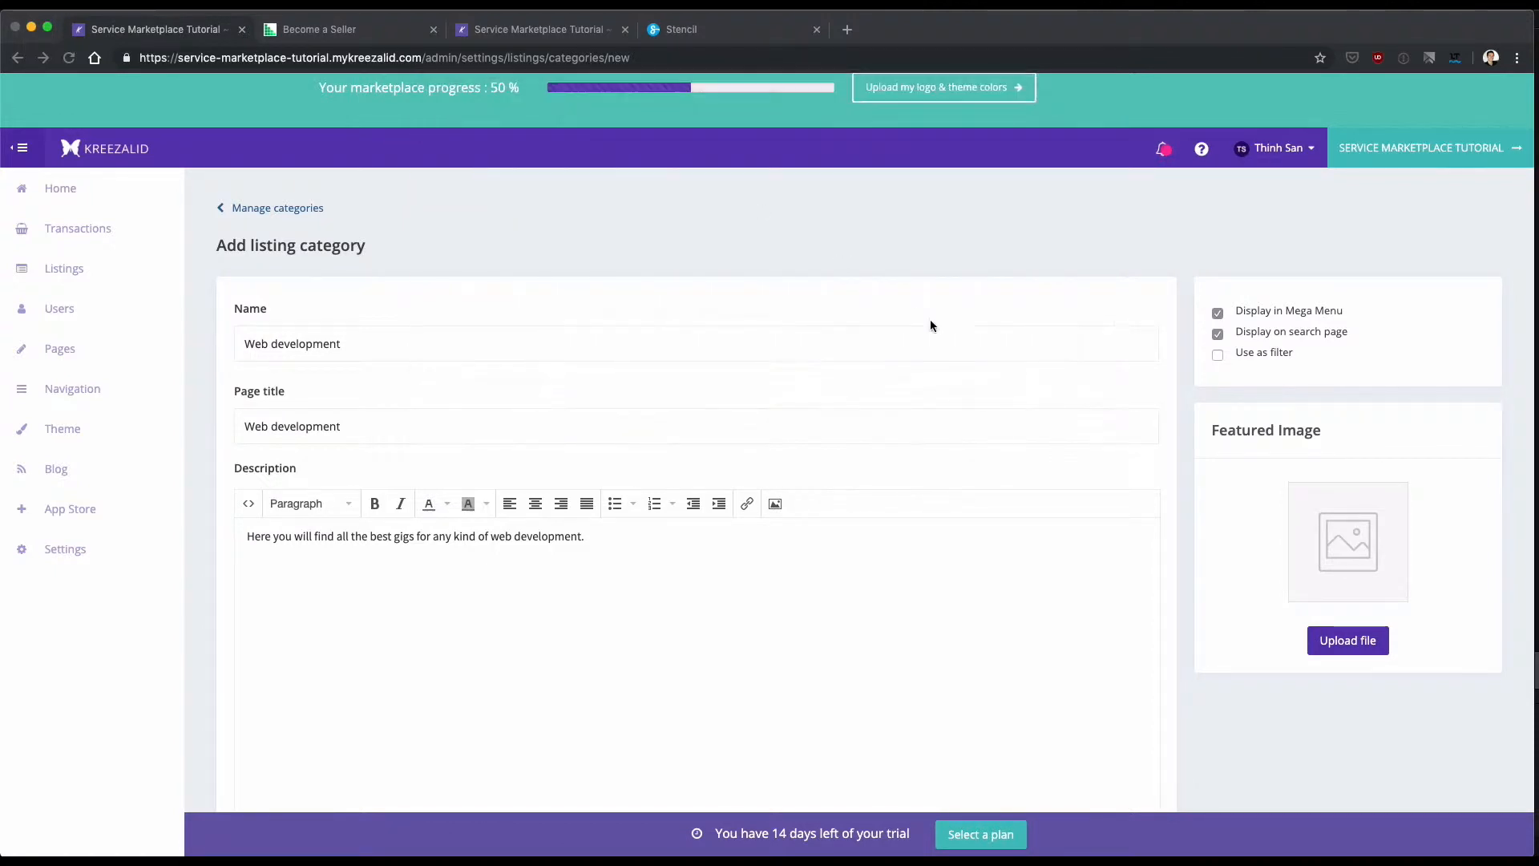
Check the display options and the URL handle, and save the Web development category
{"action": "scroll", "coordinate": [1322, 540], "scroll_direction": "down", "scroll_amount": 1}
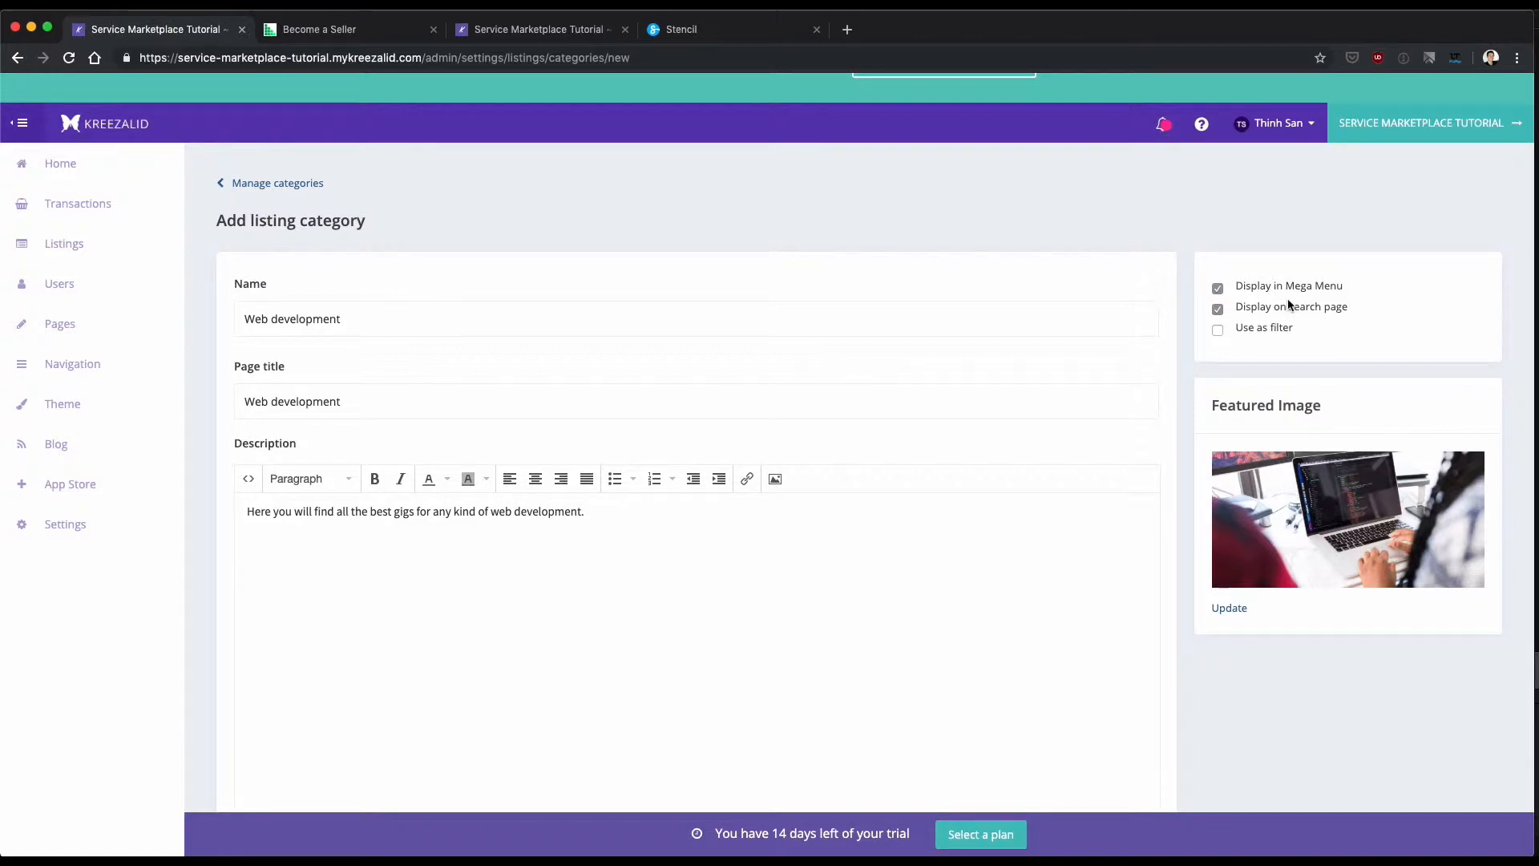
{"action": "scroll", "coordinate": [1289, 305], "scroll_direction": "down", "scroll_amount": 2}
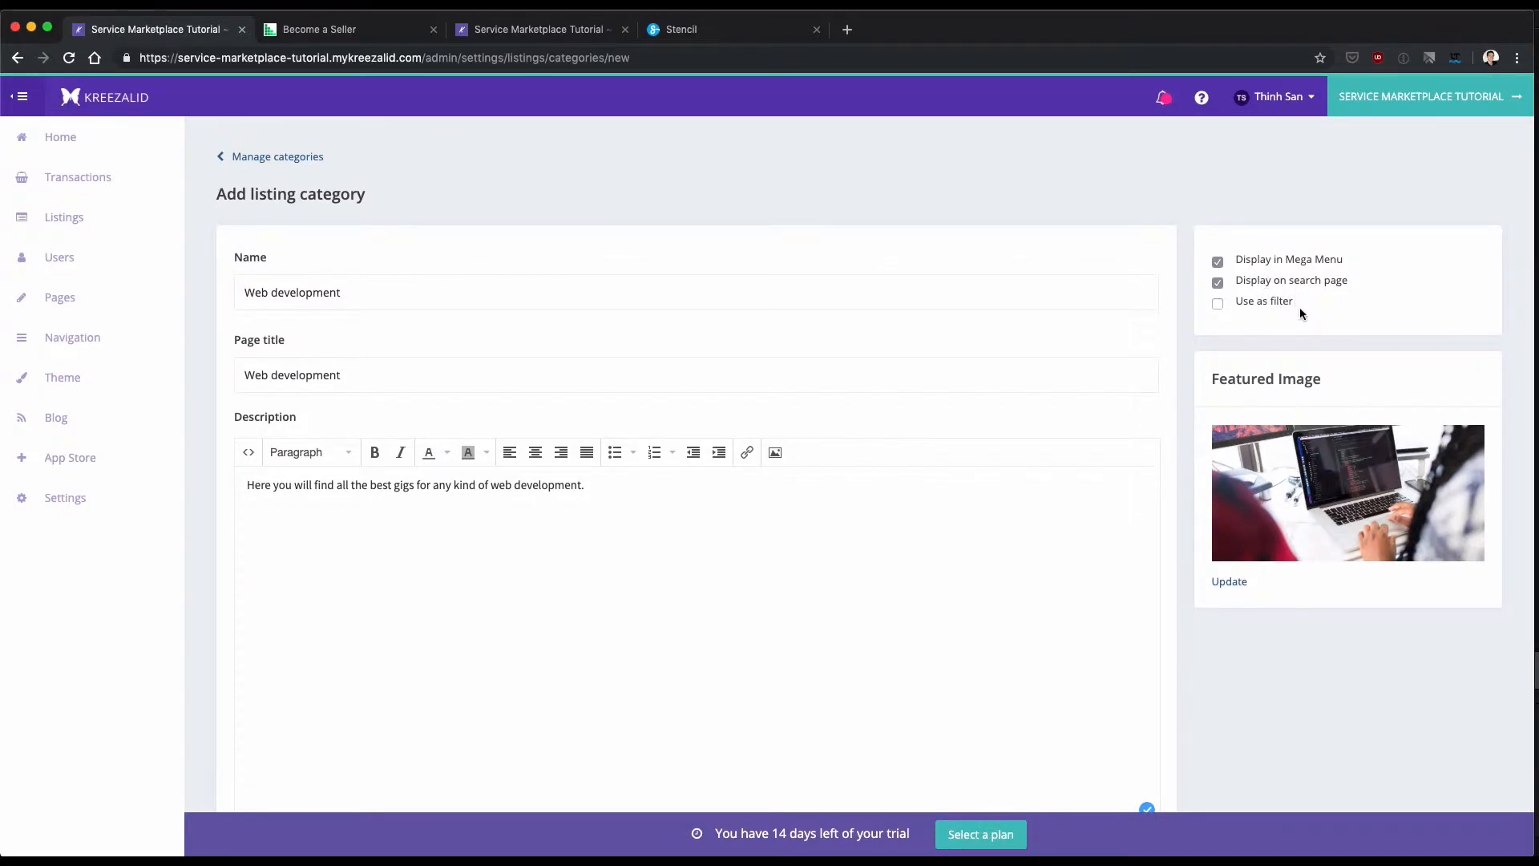
{"action": "scroll", "coordinate": [1300, 306], "scroll_direction": "down", "scroll_amount": 10}
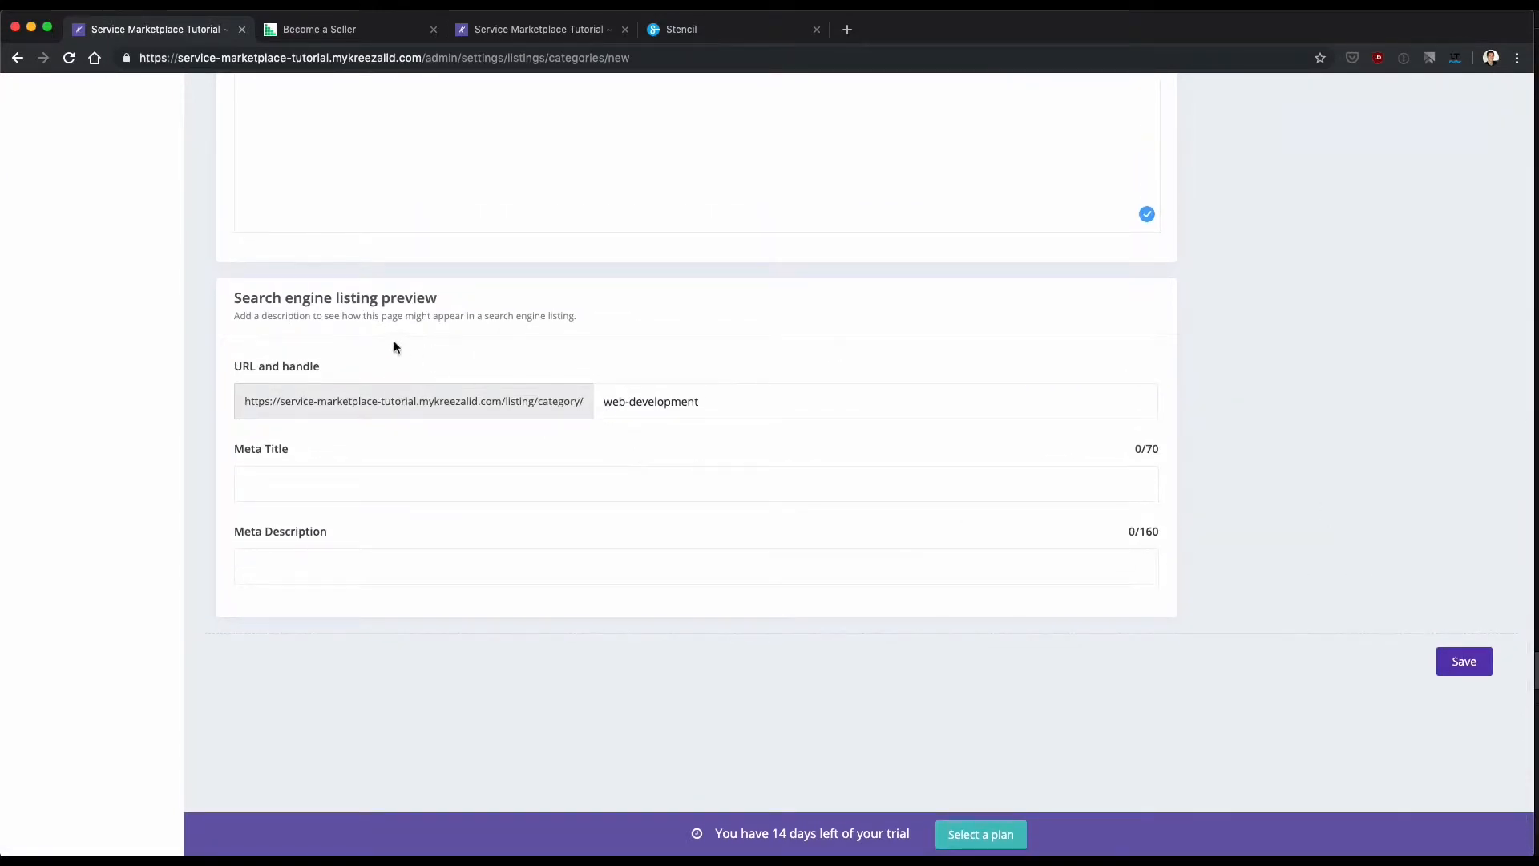
{"action": "left_click_drag", "start_coordinate": [694, 407], "coordinate": [565, 407]}
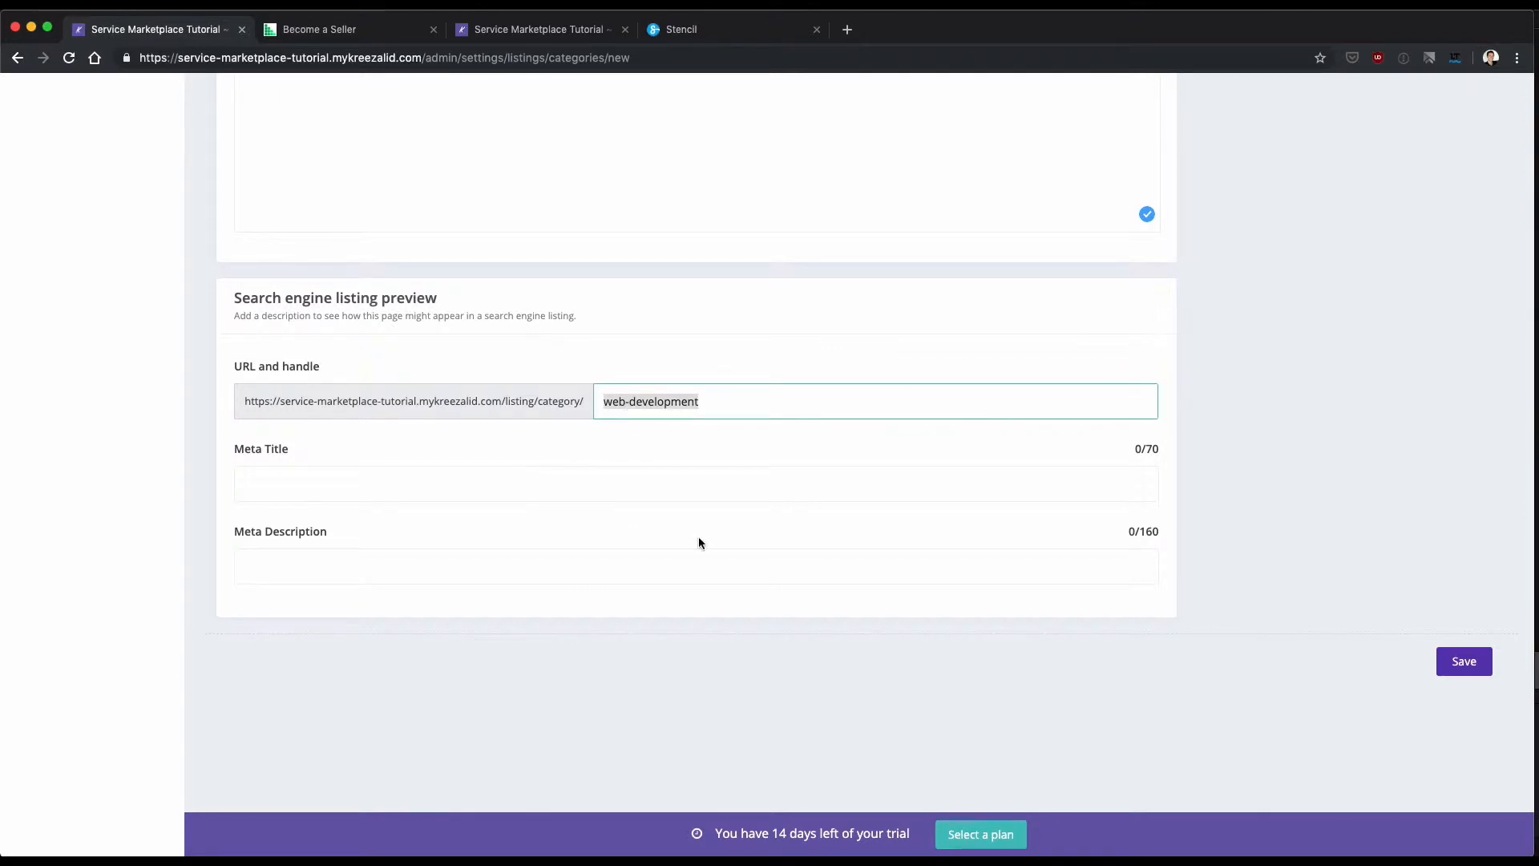
{"action": "left_click", "coordinate": [1461, 663]}
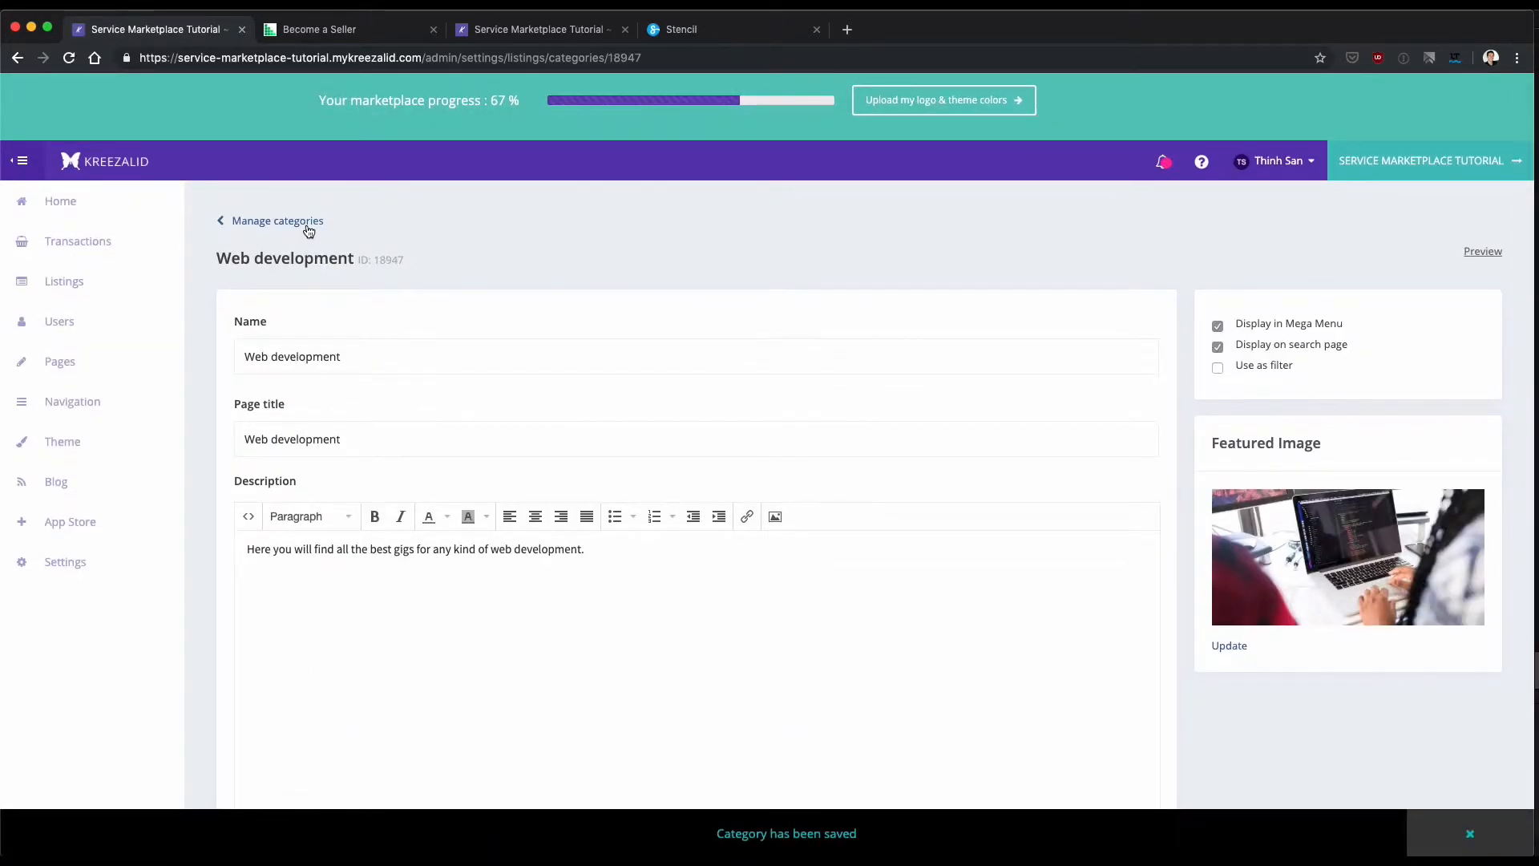
Return to the category list and add another category with both name and page title set to "PHP"
{"action": "left_click", "coordinate": [305, 233]}
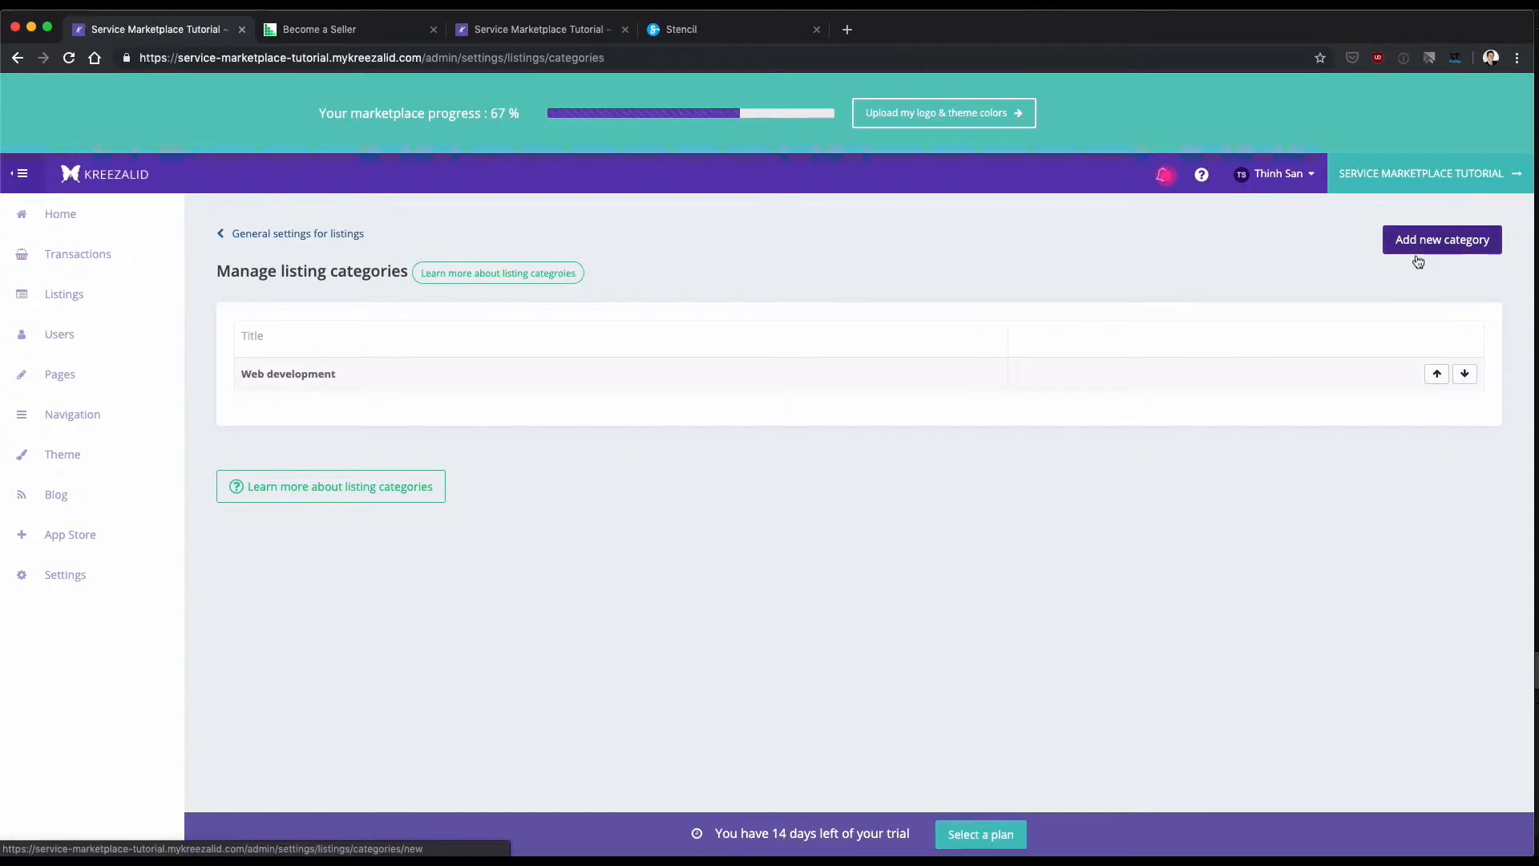
{"action": "left_click", "coordinate": [1417, 256]}
{"action": "left_click", "coordinate": [362, 369]}
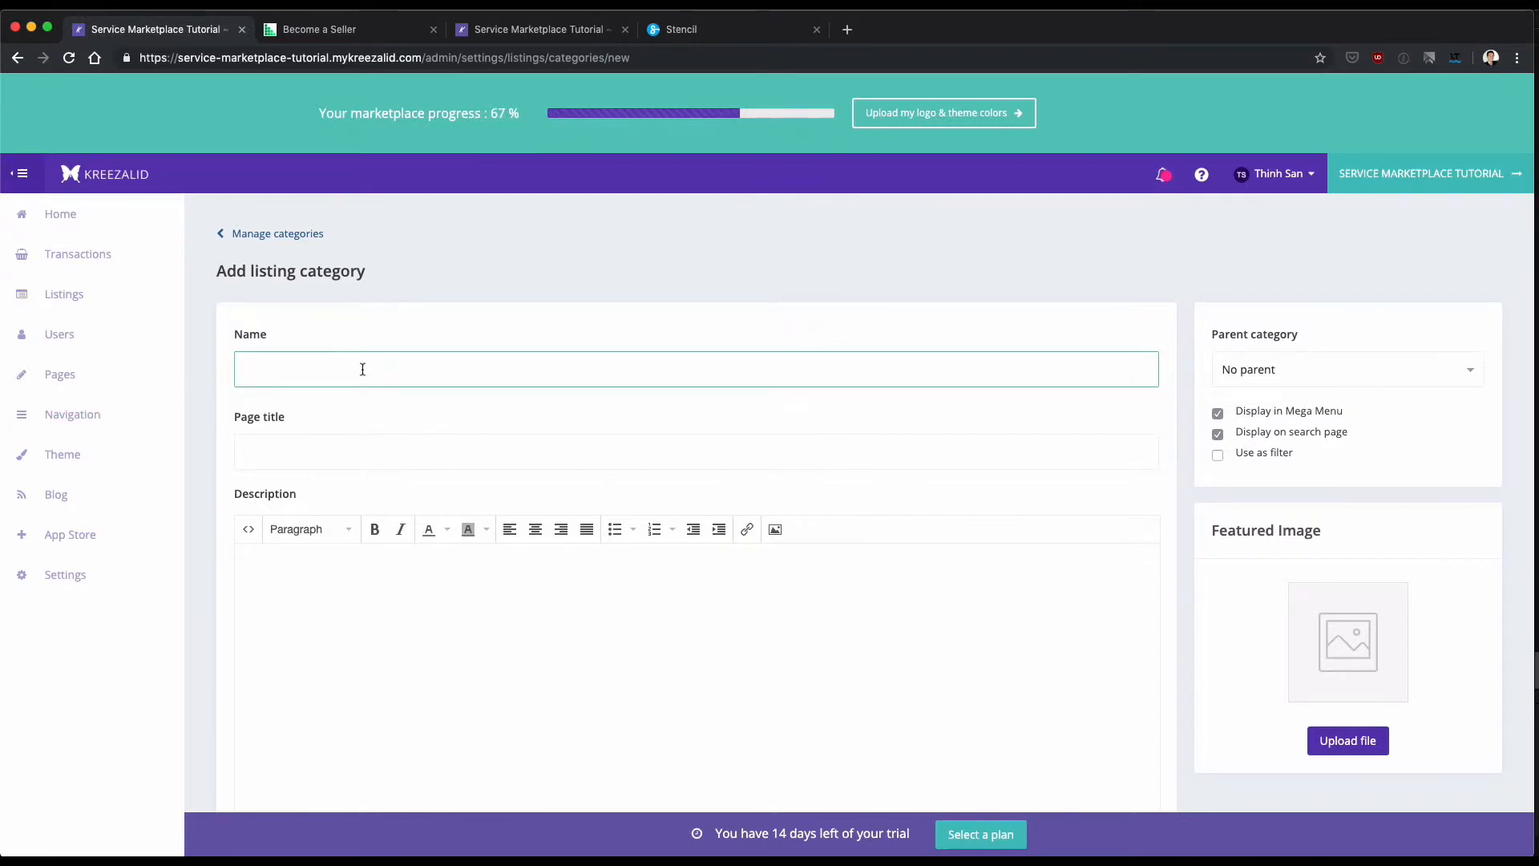
{"action": "type", "text": "PHP"}
{"action": "key", "text": "Tab"}
{"action": "type", "text": "PHP"}
Enter the PHP category's description "The best PHP gigs are here !"
{"action": "left_click", "coordinate": [366, 573]}
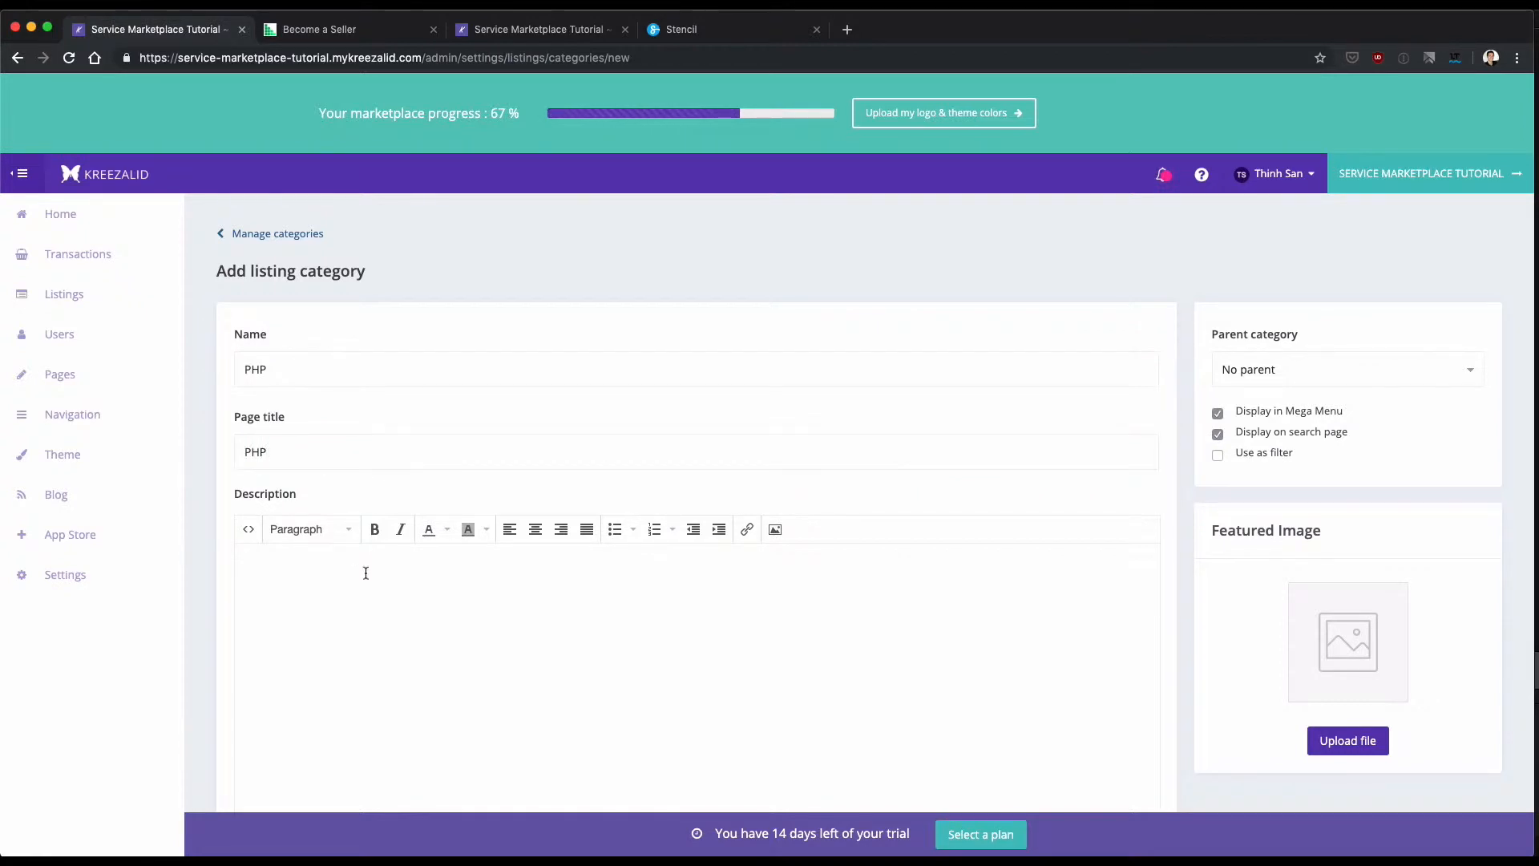
{"action": "type", "text": "The best PHP gigs are here !"}
{"action": "scroll", "coordinate": [1098, 421], "scroll_direction": "down", "scroll_amount": 5}
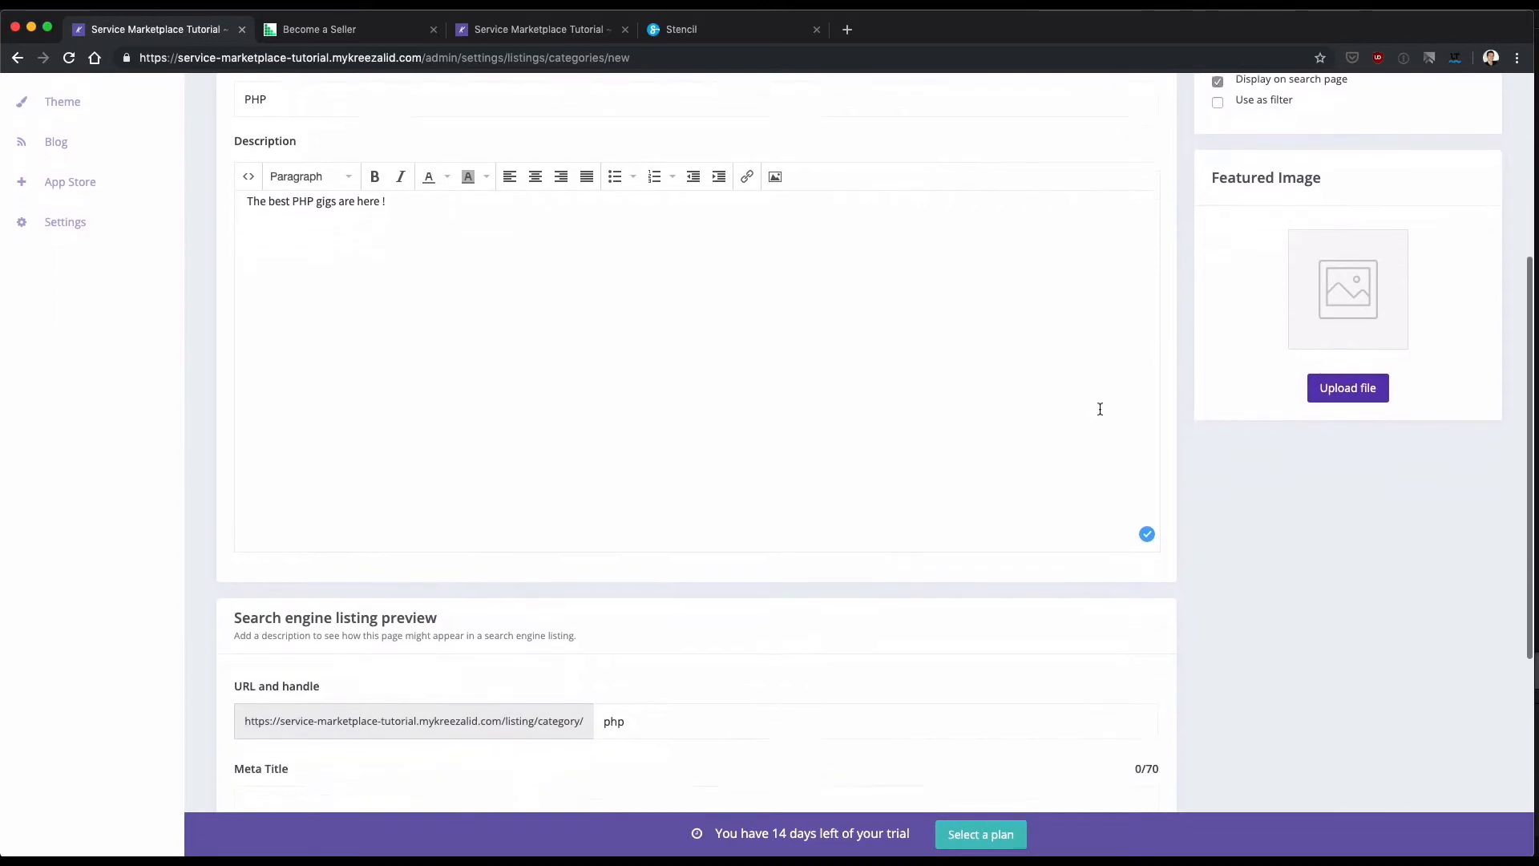
Set Web development as the parent of the PHP category and save it
{"action": "scroll", "coordinate": [1100, 409], "scroll_direction": "up", "scroll_amount": 3}
{"action": "left_click", "coordinate": [1283, 258]}
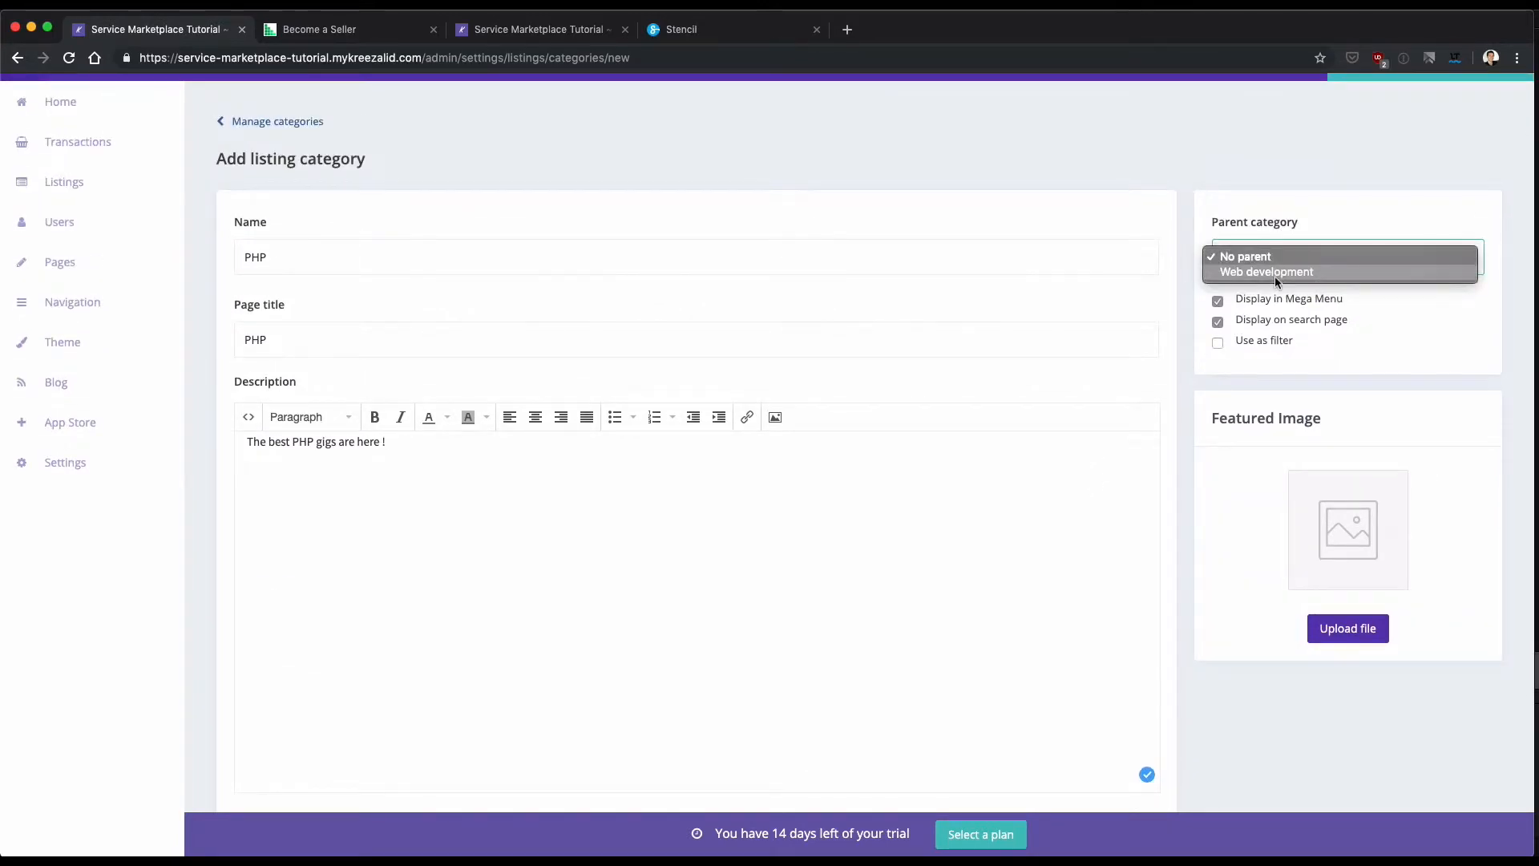
{"action": "left_click", "coordinate": [1274, 276]}
{"action": "scroll", "coordinate": [1261, 397], "scroll_direction": "down", "scroll_amount": 8}
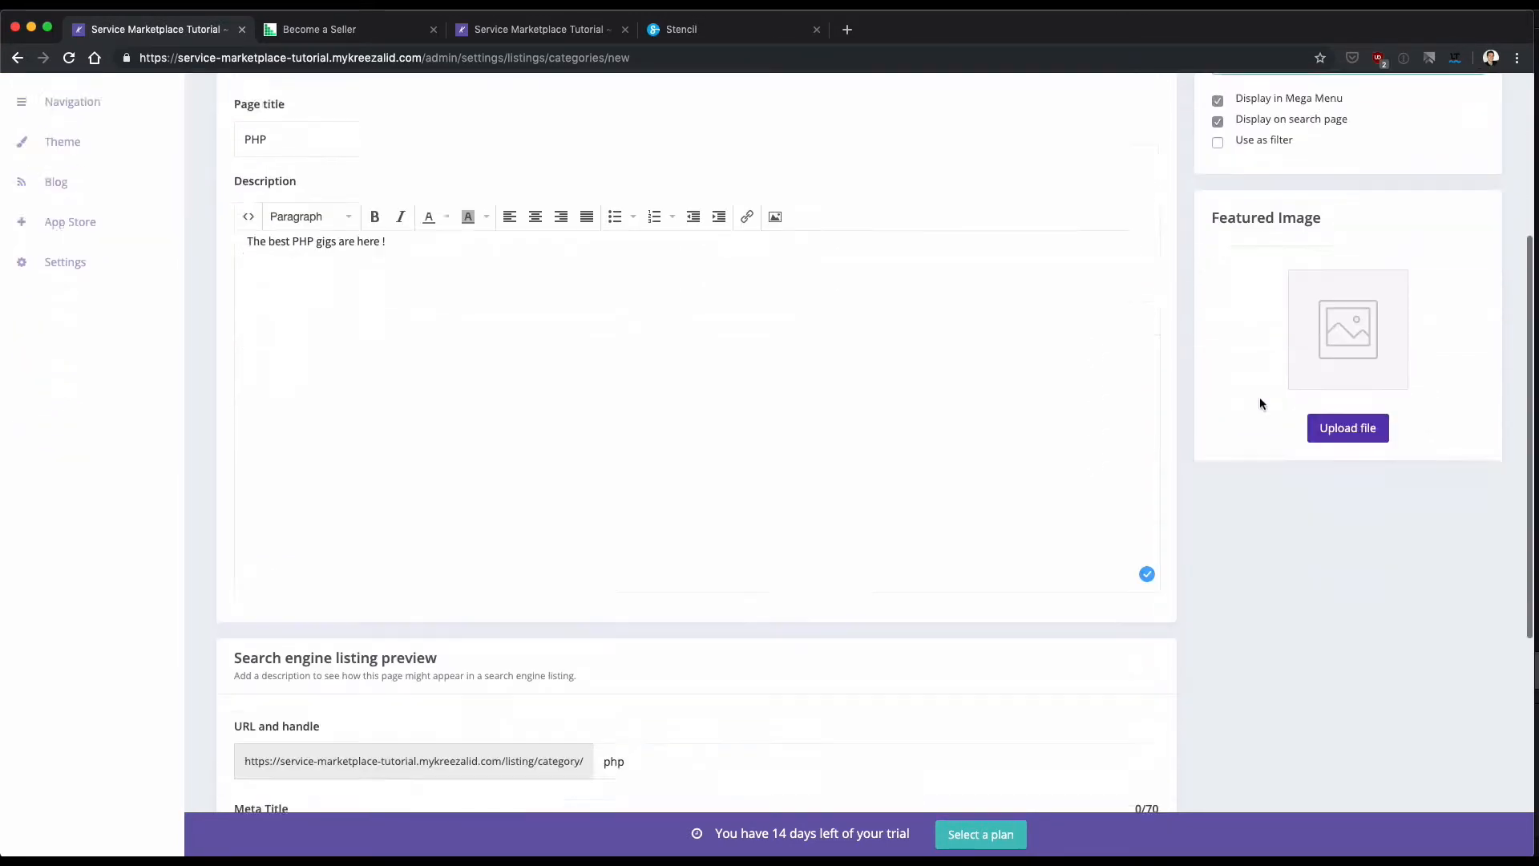
{"action": "left_click", "coordinate": [1465, 636]}
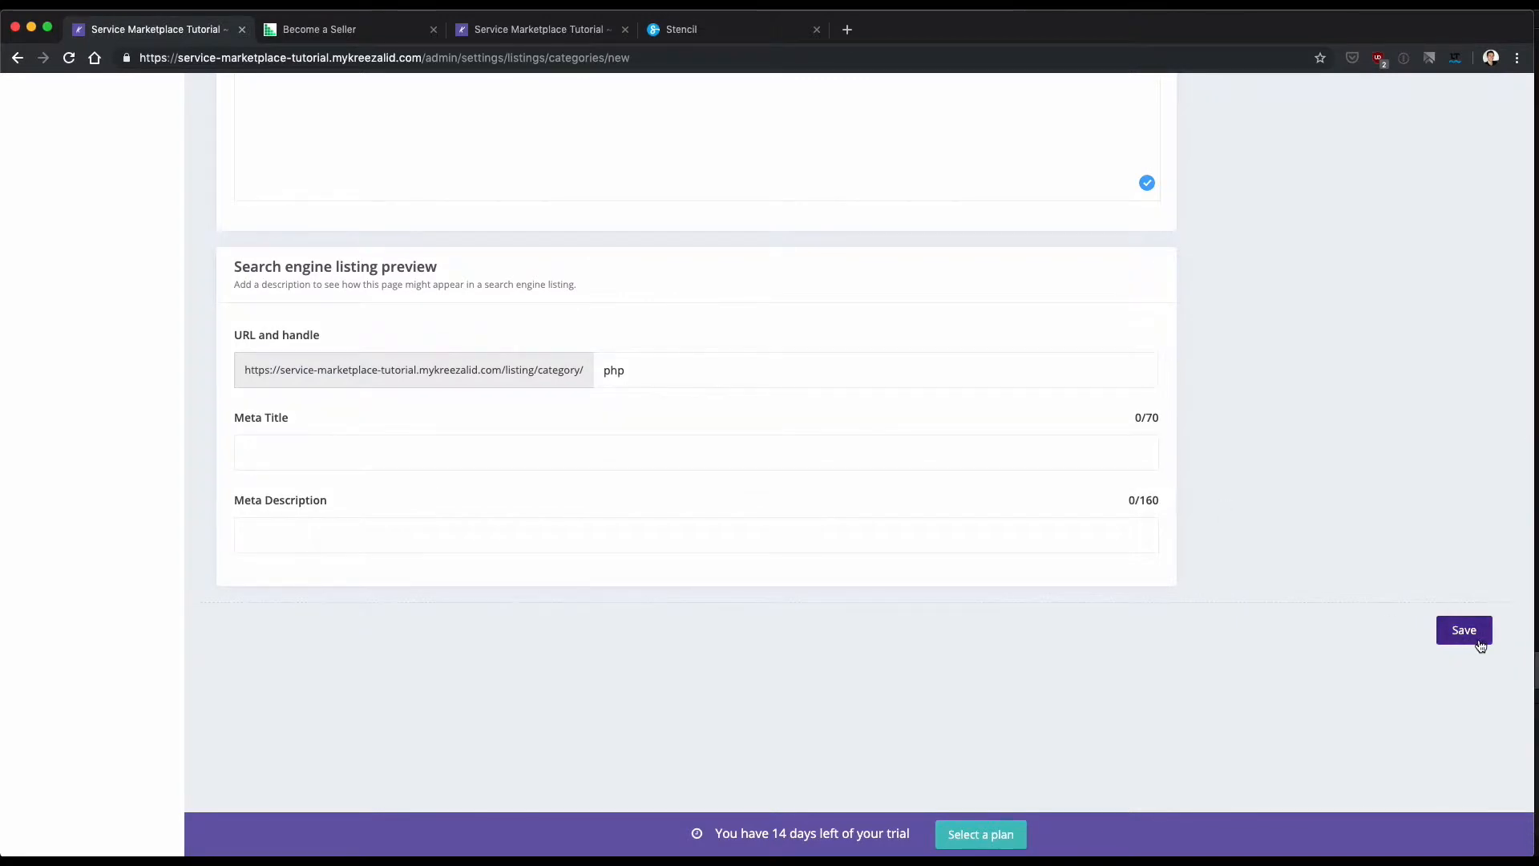
Return to the listing categories overview and examine the parent categories with their subcategories
{"action": "left_click", "coordinate": [288, 235]}
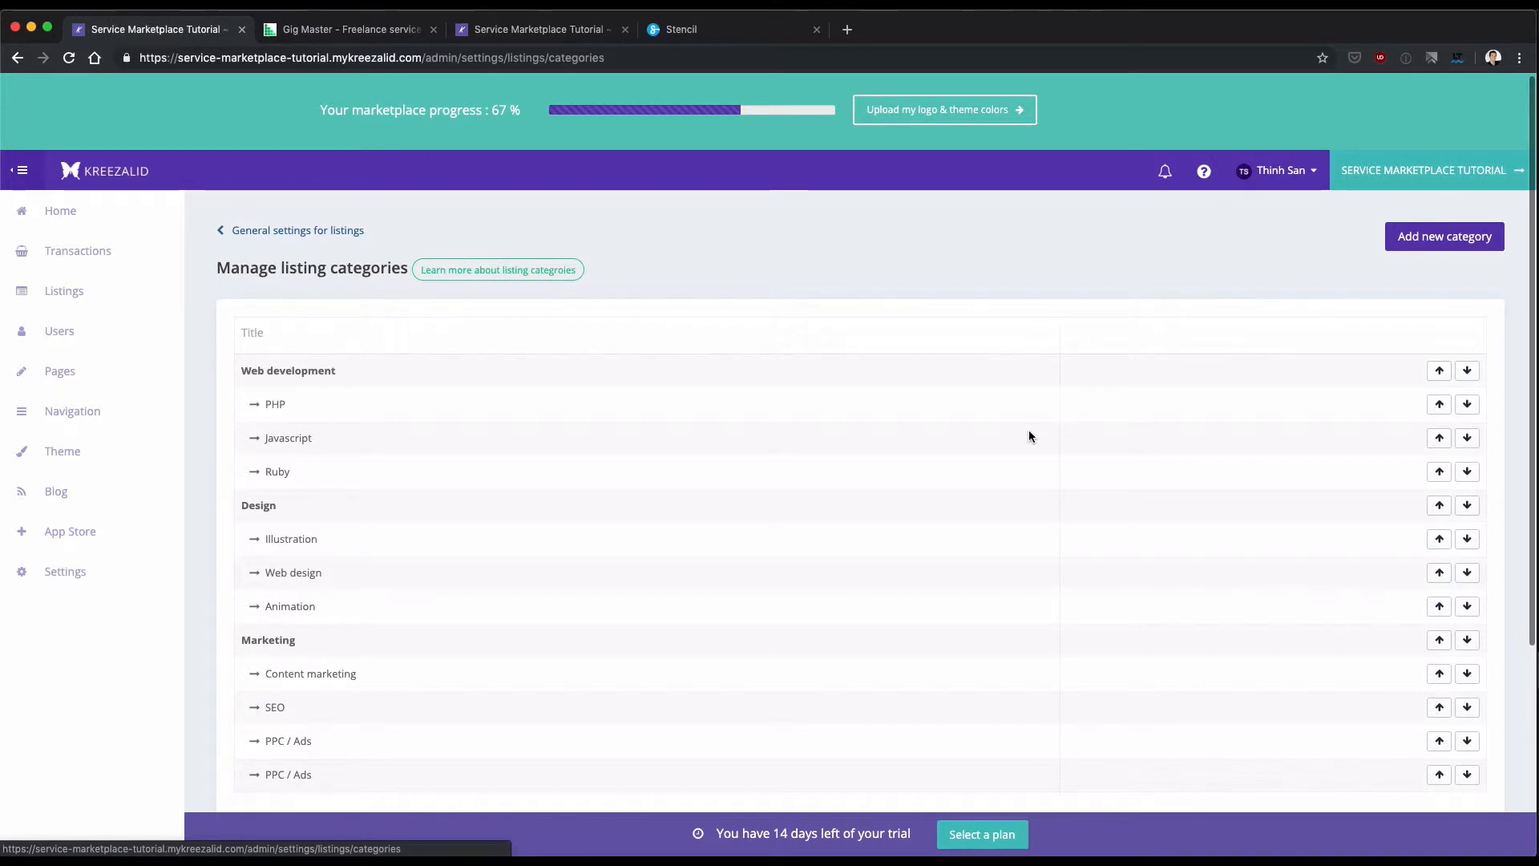
{"action": "scroll", "coordinate": [1028, 436], "scroll_direction": "down", "scroll_amount": 1}
{"action": "scroll", "coordinate": [1037, 423], "scroll_direction": "up", "scroll_amount": 1}
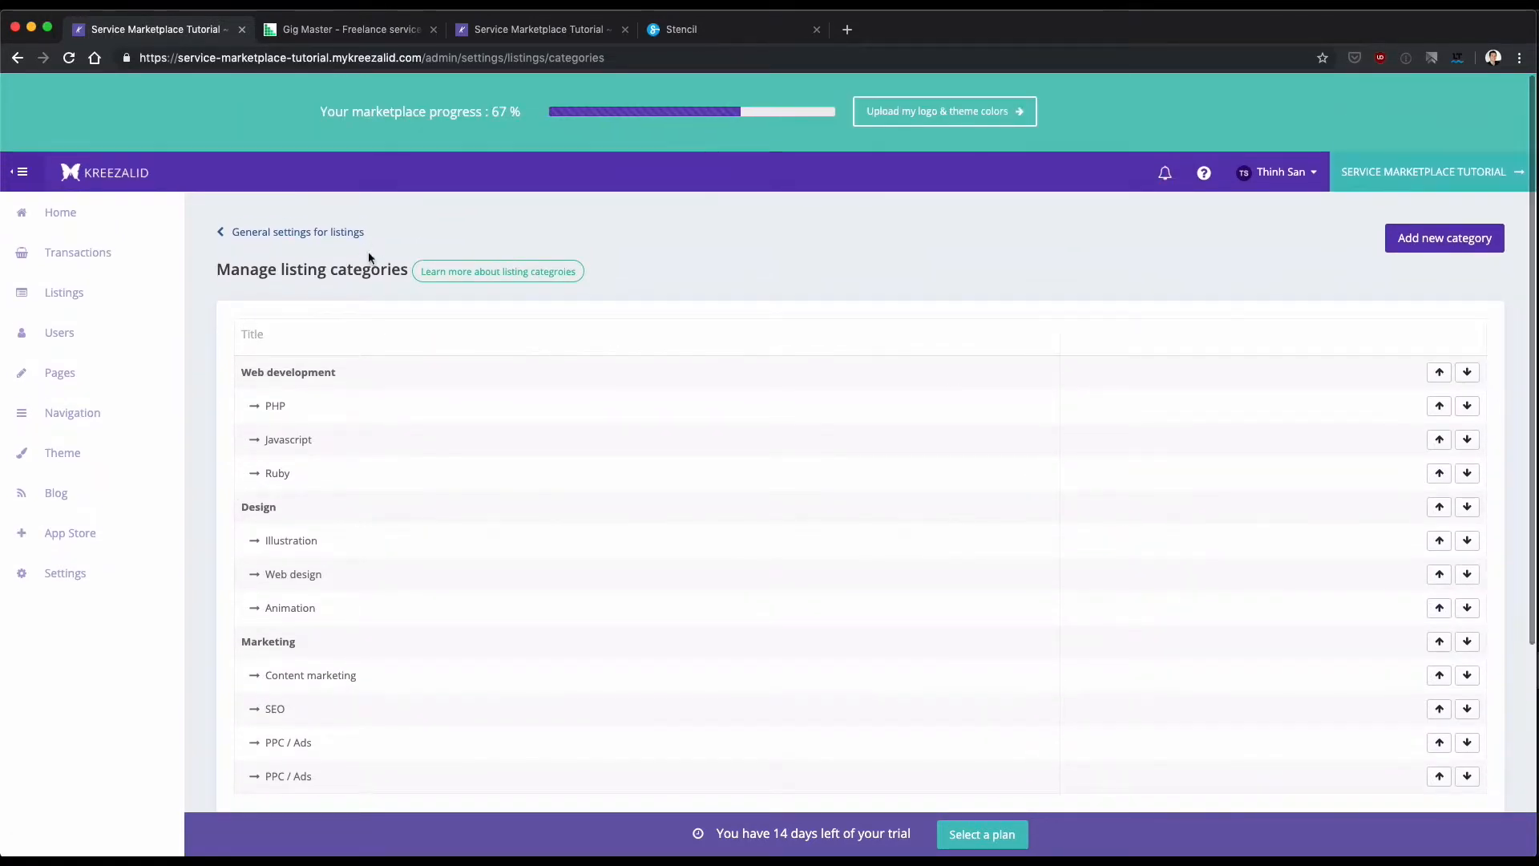
Go to the listings attributes via the general listing settings and add a new attribute titled "Mission location"
{"action": "left_click", "coordinate": [335, 230]}
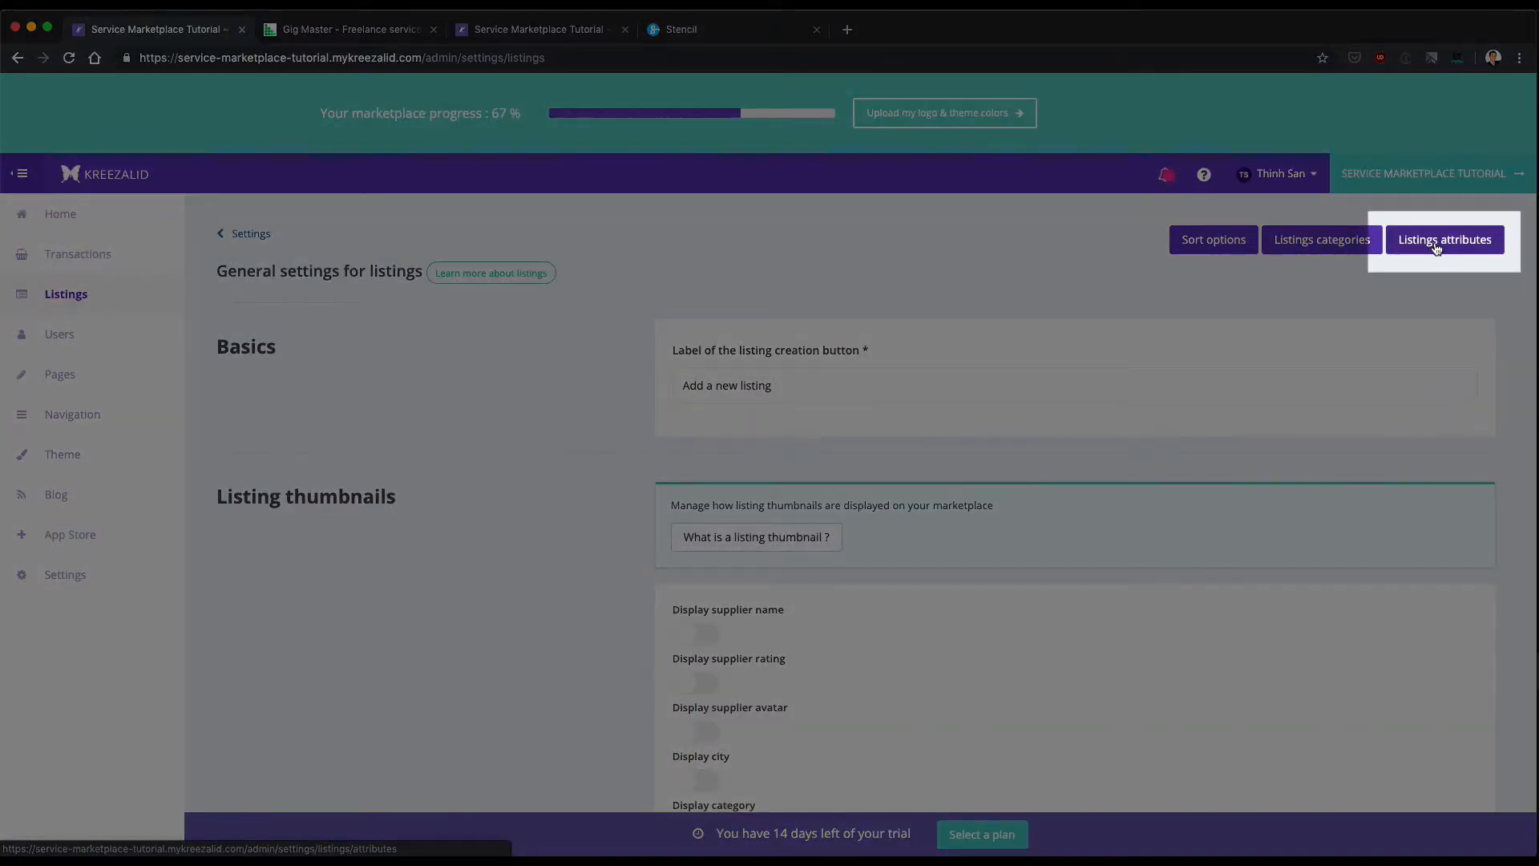
{"action": "left_click", "coordinate": [1436, 248]}
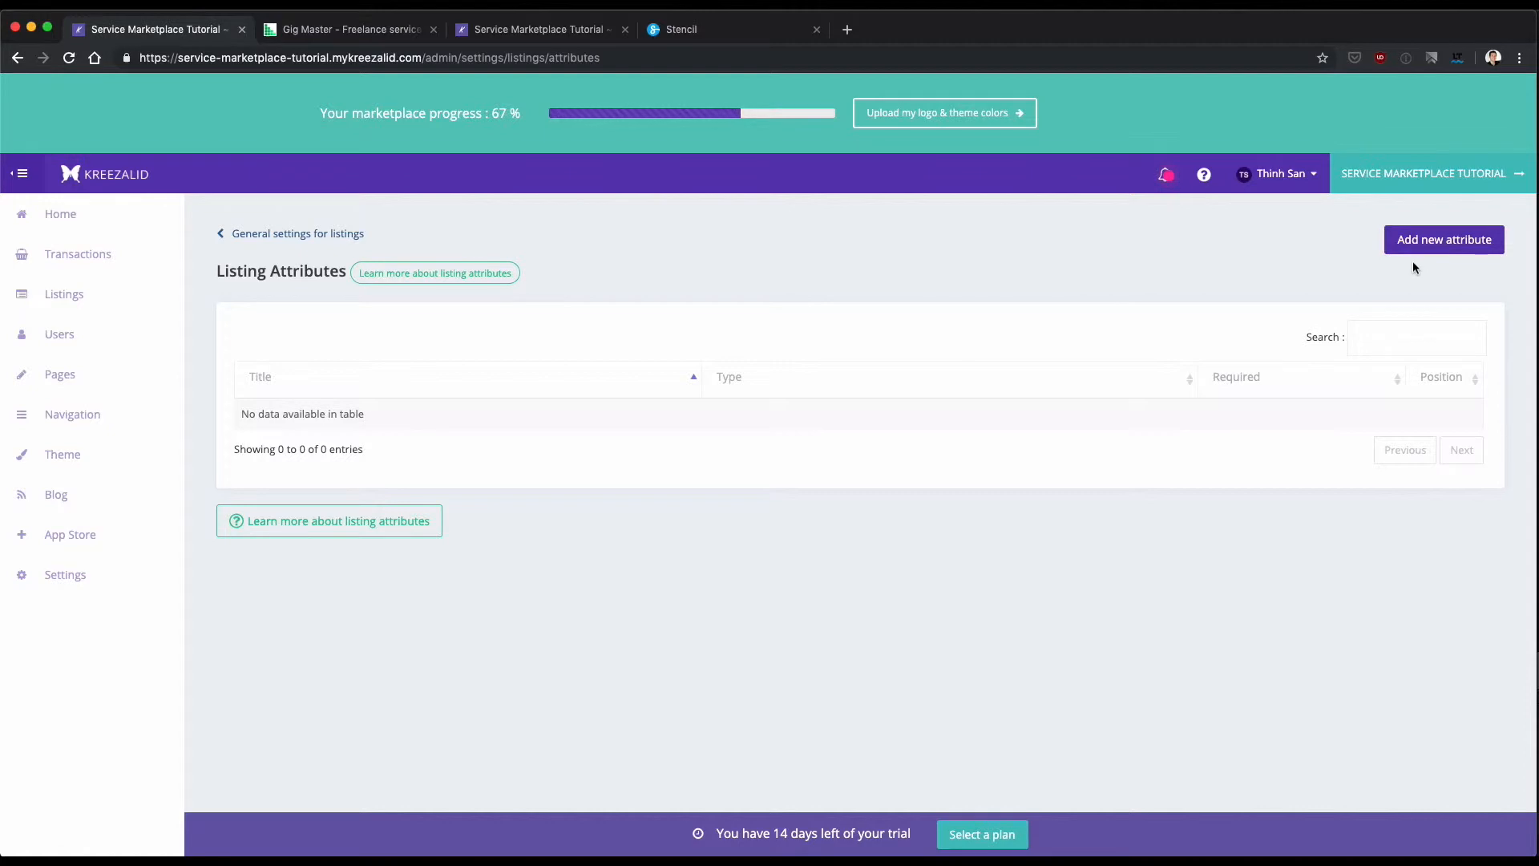
{"action": "left_click", "coordinate": [1427, 249]}
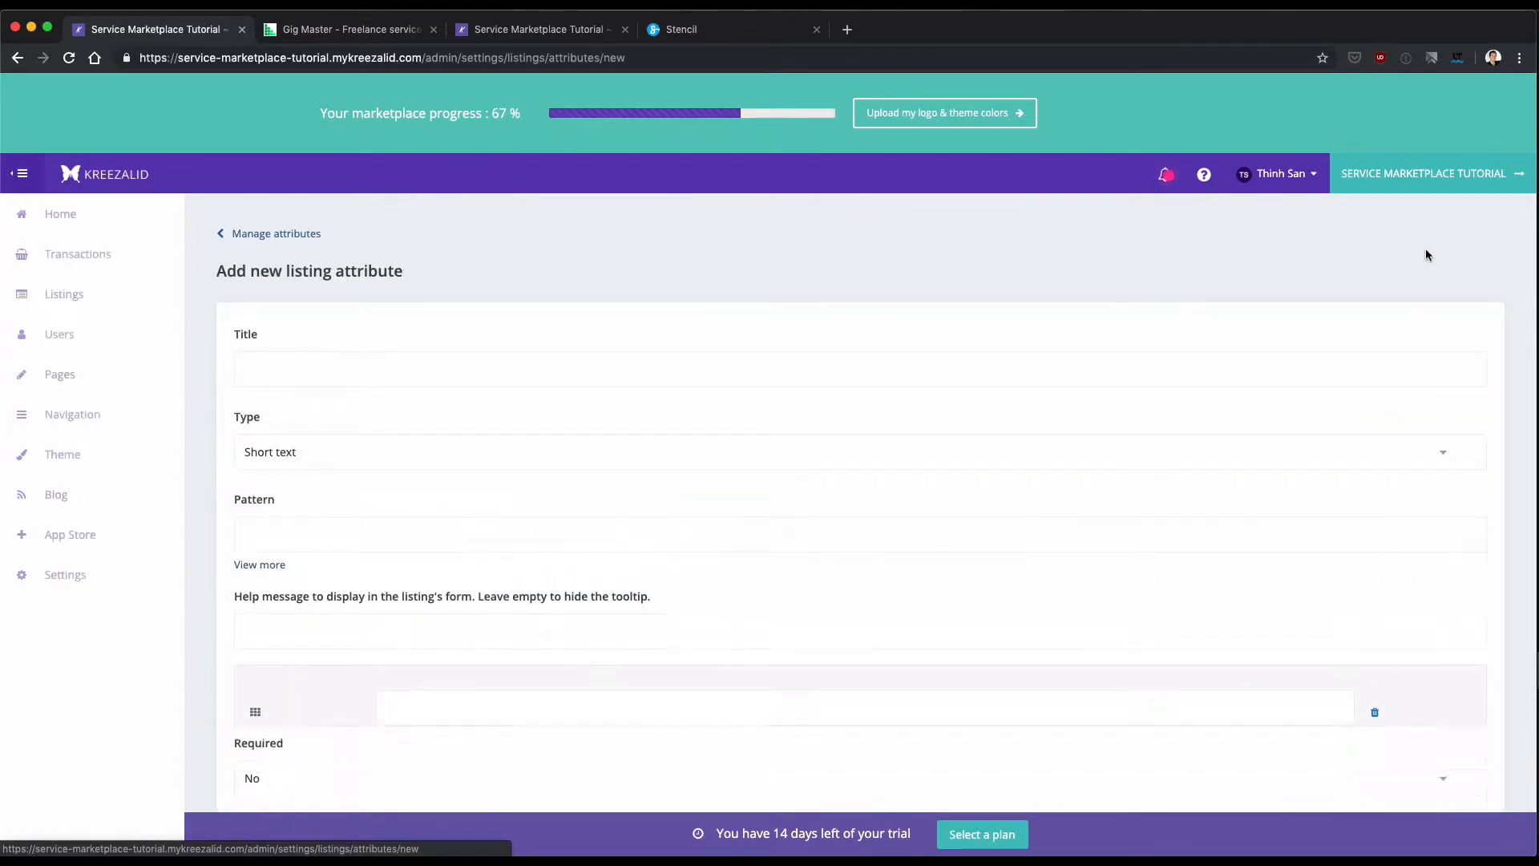
{"action": "scroll", "coordinate": [806, 361], "scroll_direction": "down", "scroll_amount": 1}
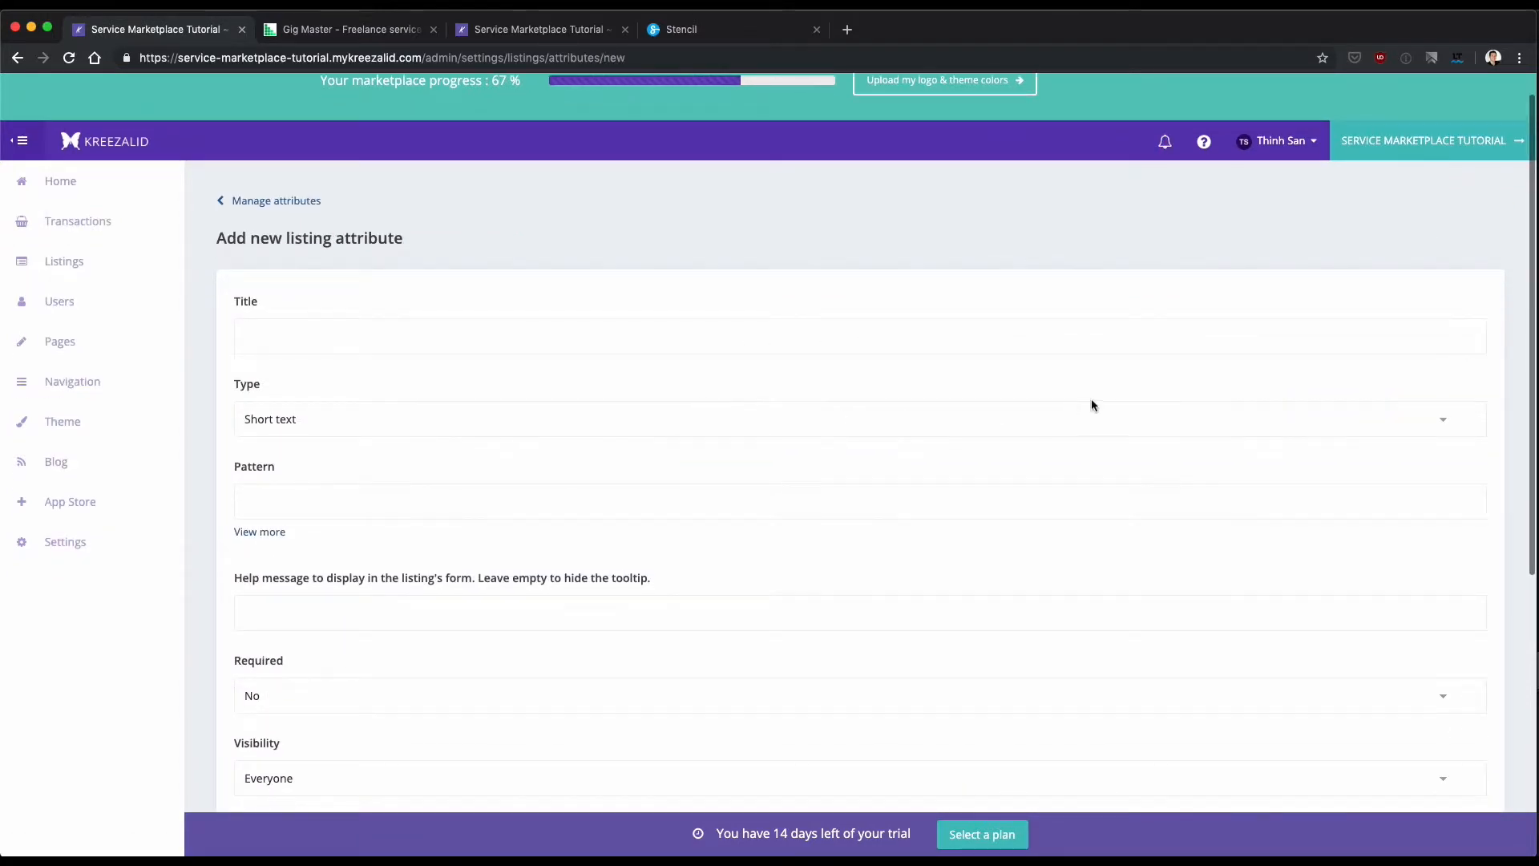
{"action": "left_click", "coordinate": [280, 345]}
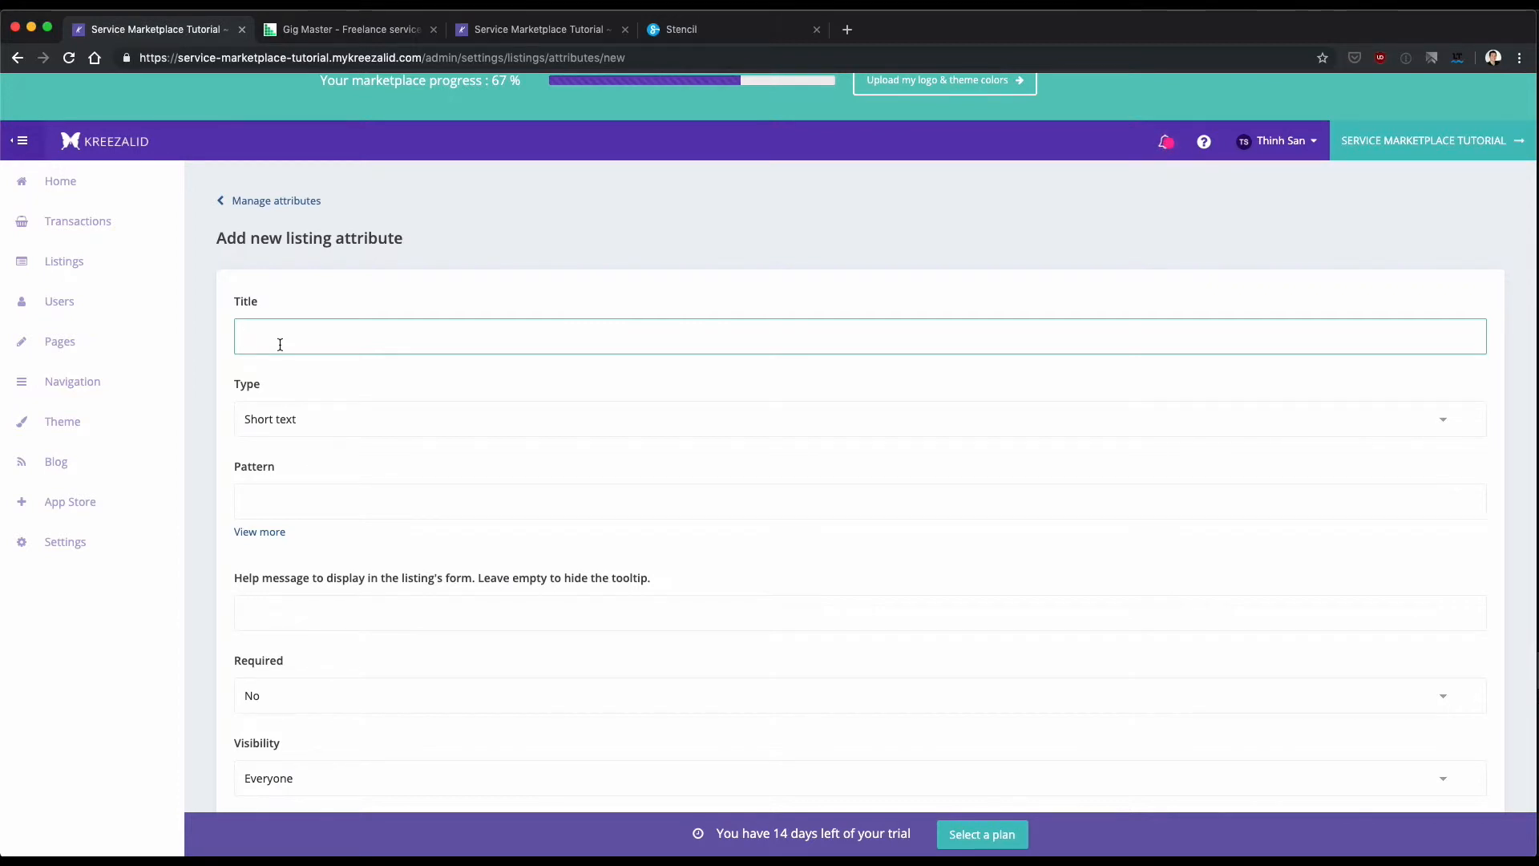
{"action": "type", "text": "Mission loca"}
{"action": "type", "text": "tio"}
{"action": "type", "text": "on"}
{"action": "key", "text": "Tab"}
Set the Mission location attribute's type to Dropdown and look over its option fields
{"action": "left_click", "coordinate": [315, 424]}
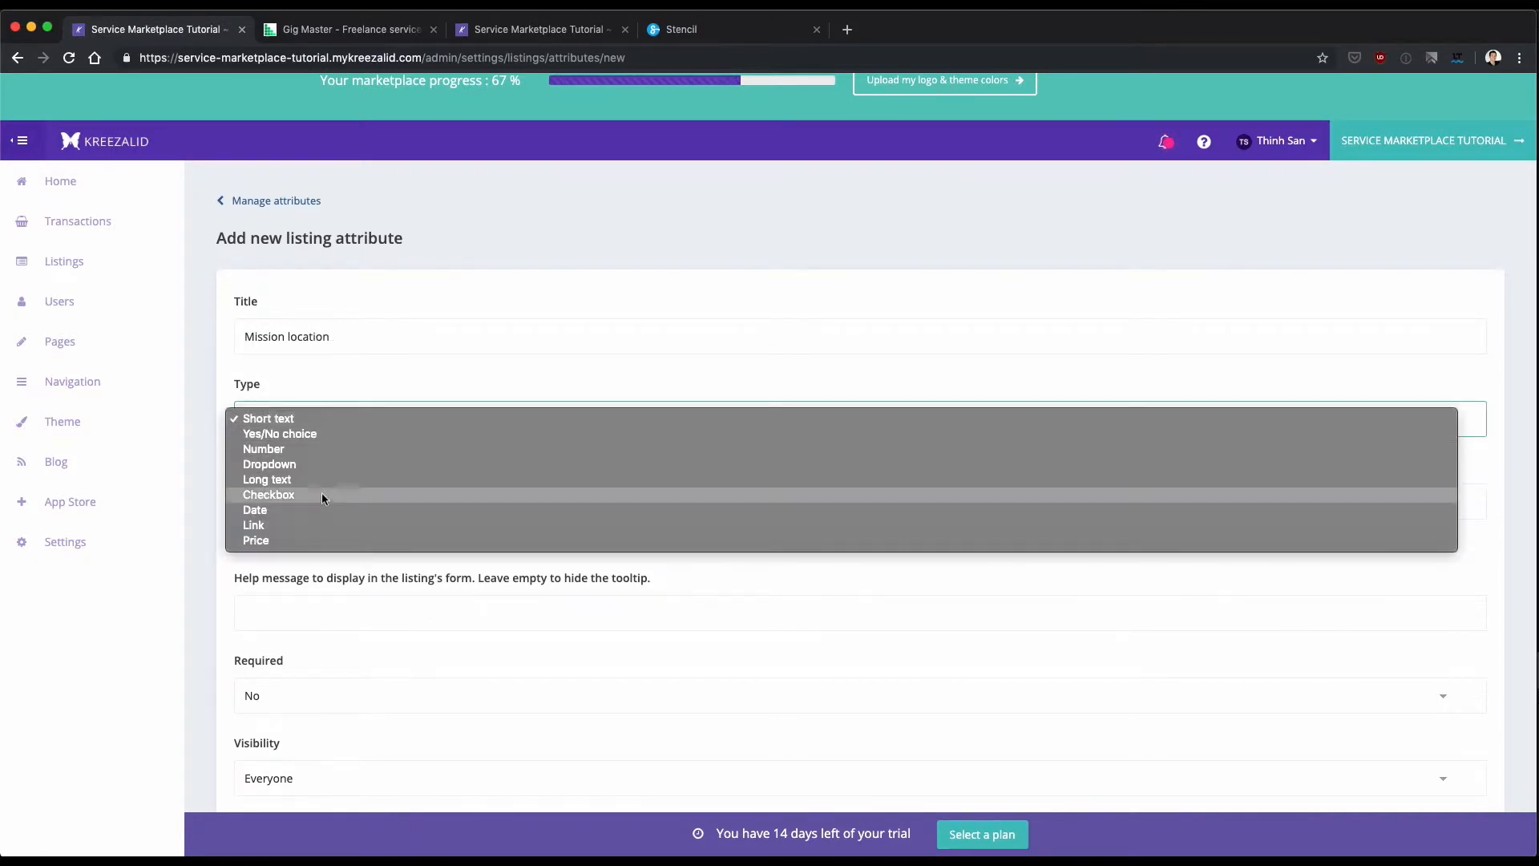
{"action": "left_click", "coordinate": [324, 462]}
{"action": "scroll", "coordinate": [454, 371], "scroll_direction": "down", "scroll_amount": 3}
{"action": "left_click", "coordinate": [423, 433]}
{"action": "scroll", "coordinate": [423, 436], "scroll_direction": "down", "scroll_amount": 1}
{"action": "scroll", "coordinate": [422, 436], "scroll_direction": "down", "scroll_amount": 1}
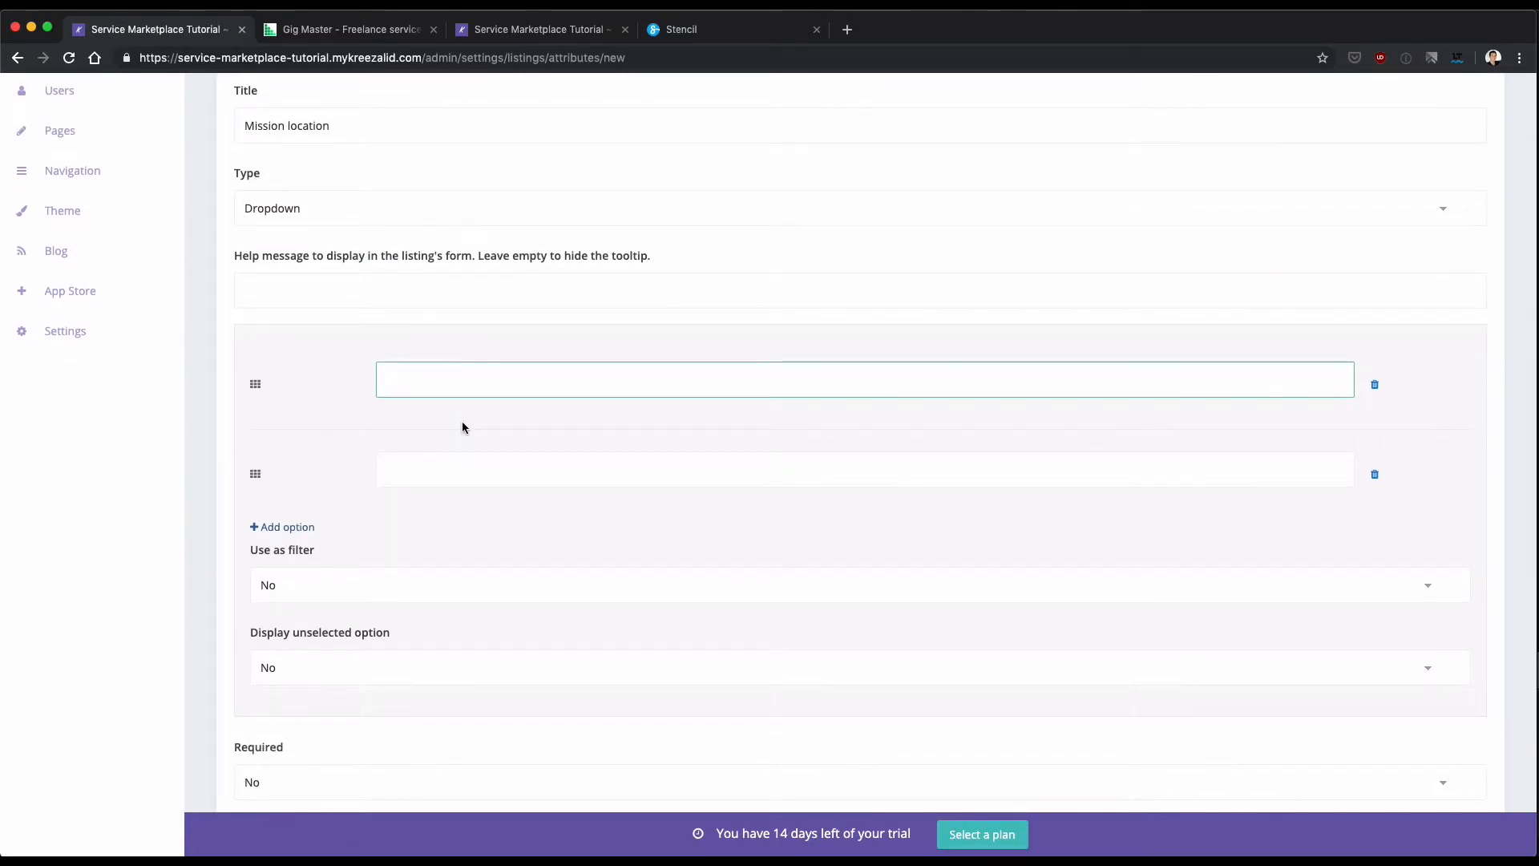
Enter the attribute's help message "Specify at which location you prefer working"
{"action": "left_click", "coordinate": [391, 292]}
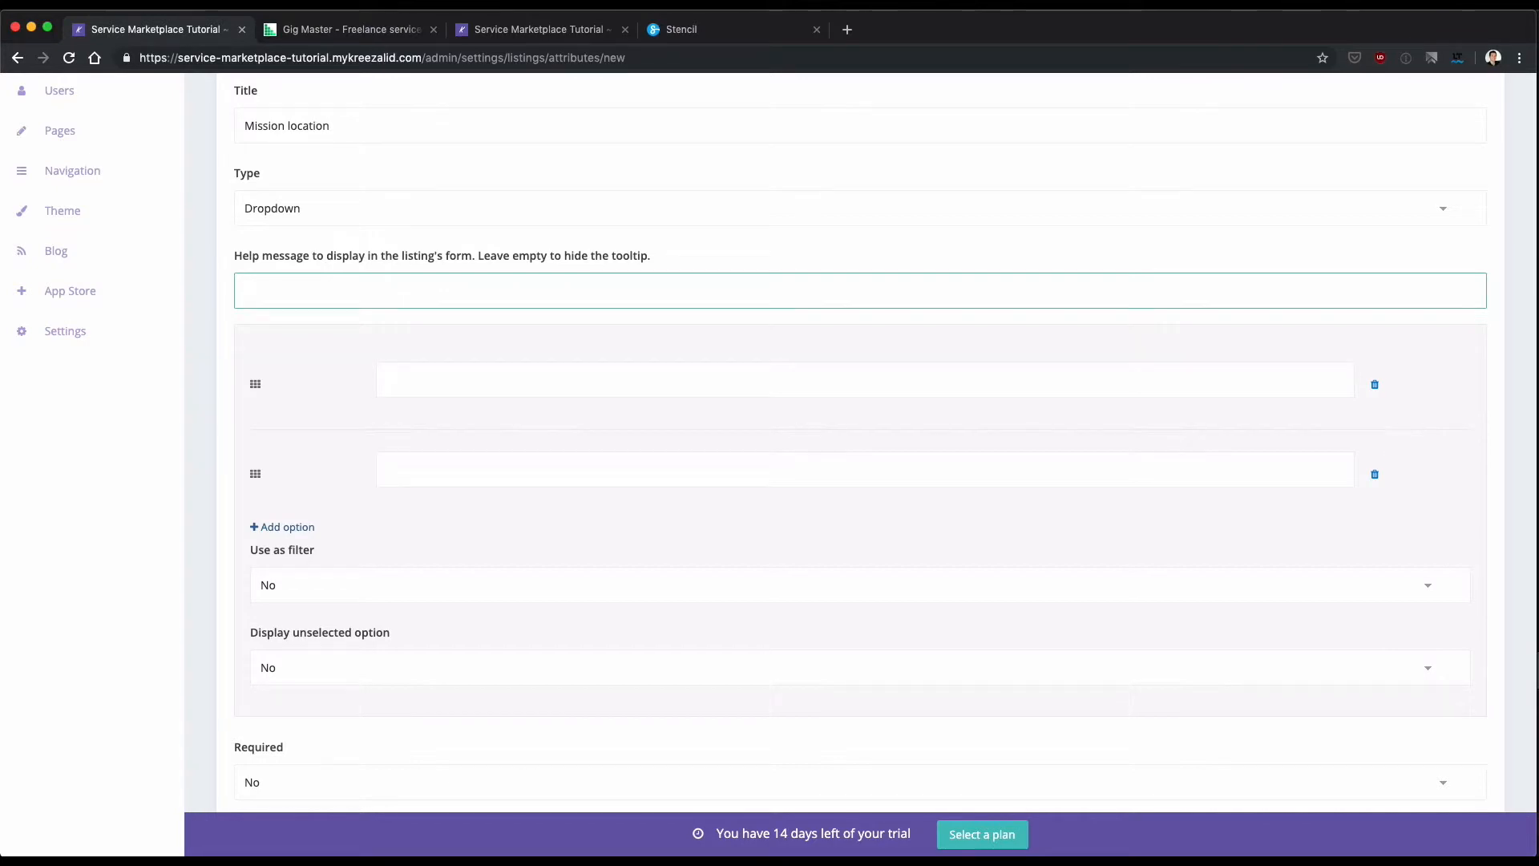
{"action": "scroll", "coordinate": [311, 289], "scroll_direction": "up", "scroll_amount": 5}
{"action": "scroll", "coordinate": [311, 288], "scroll_direction": "down", "scroll_amount": 3}
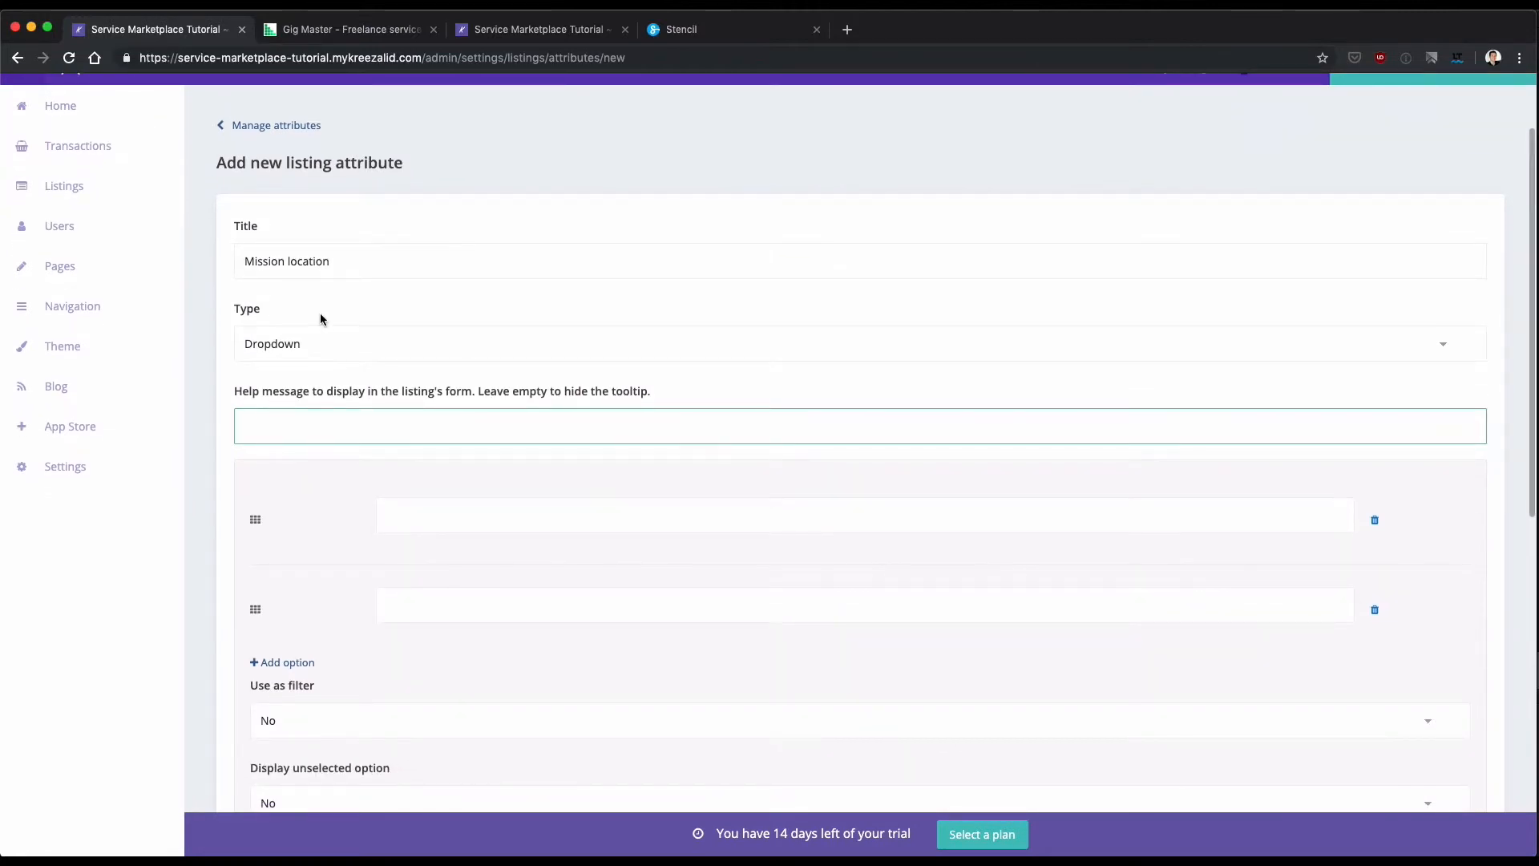
{"action": "type", "text": "Specif"}
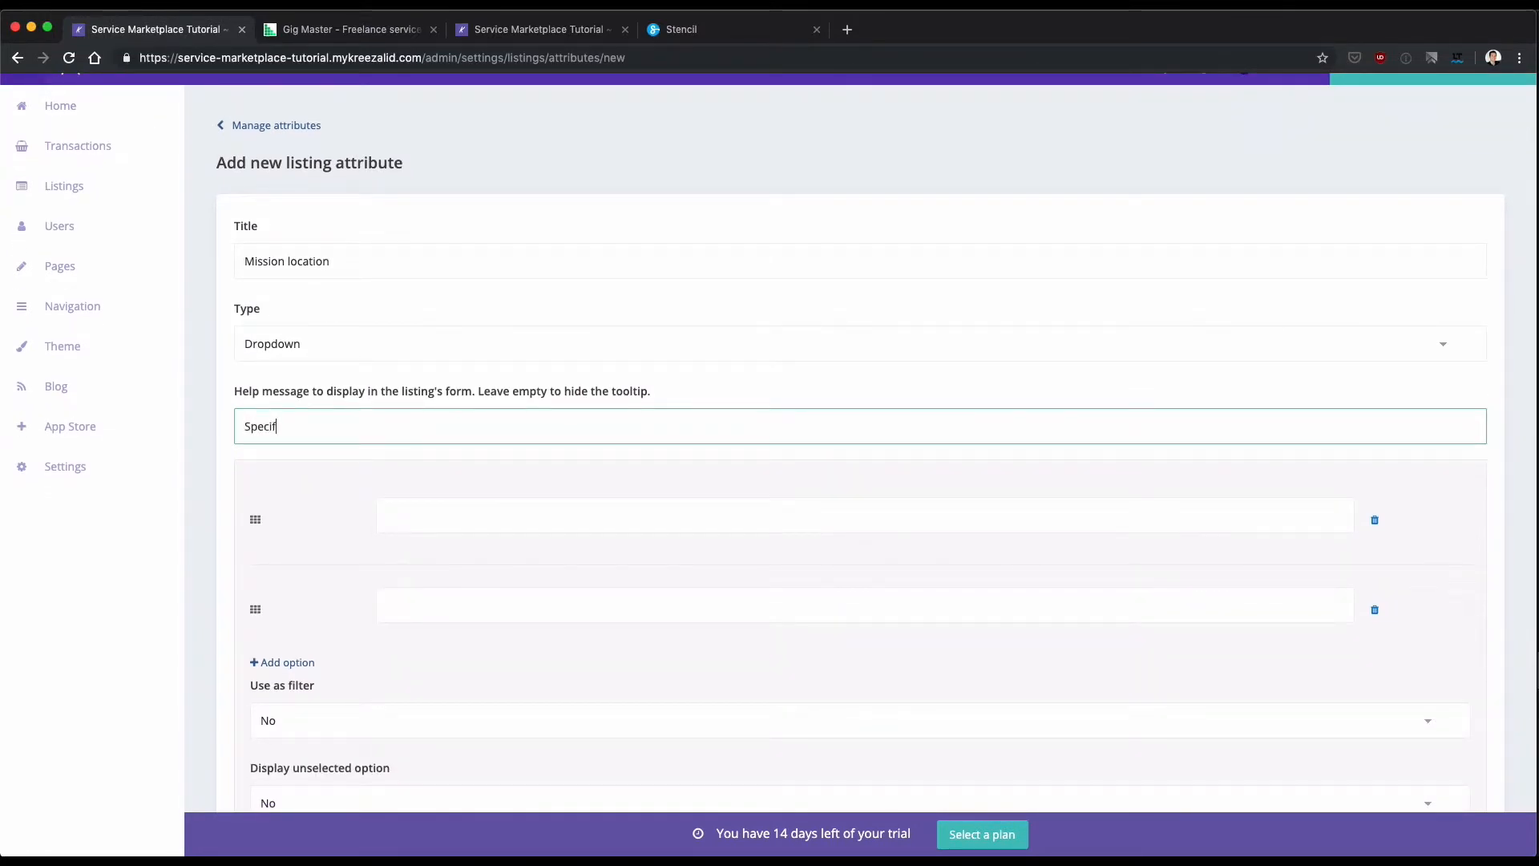
{"action": "type", "text": "y at which location you prefer working"}
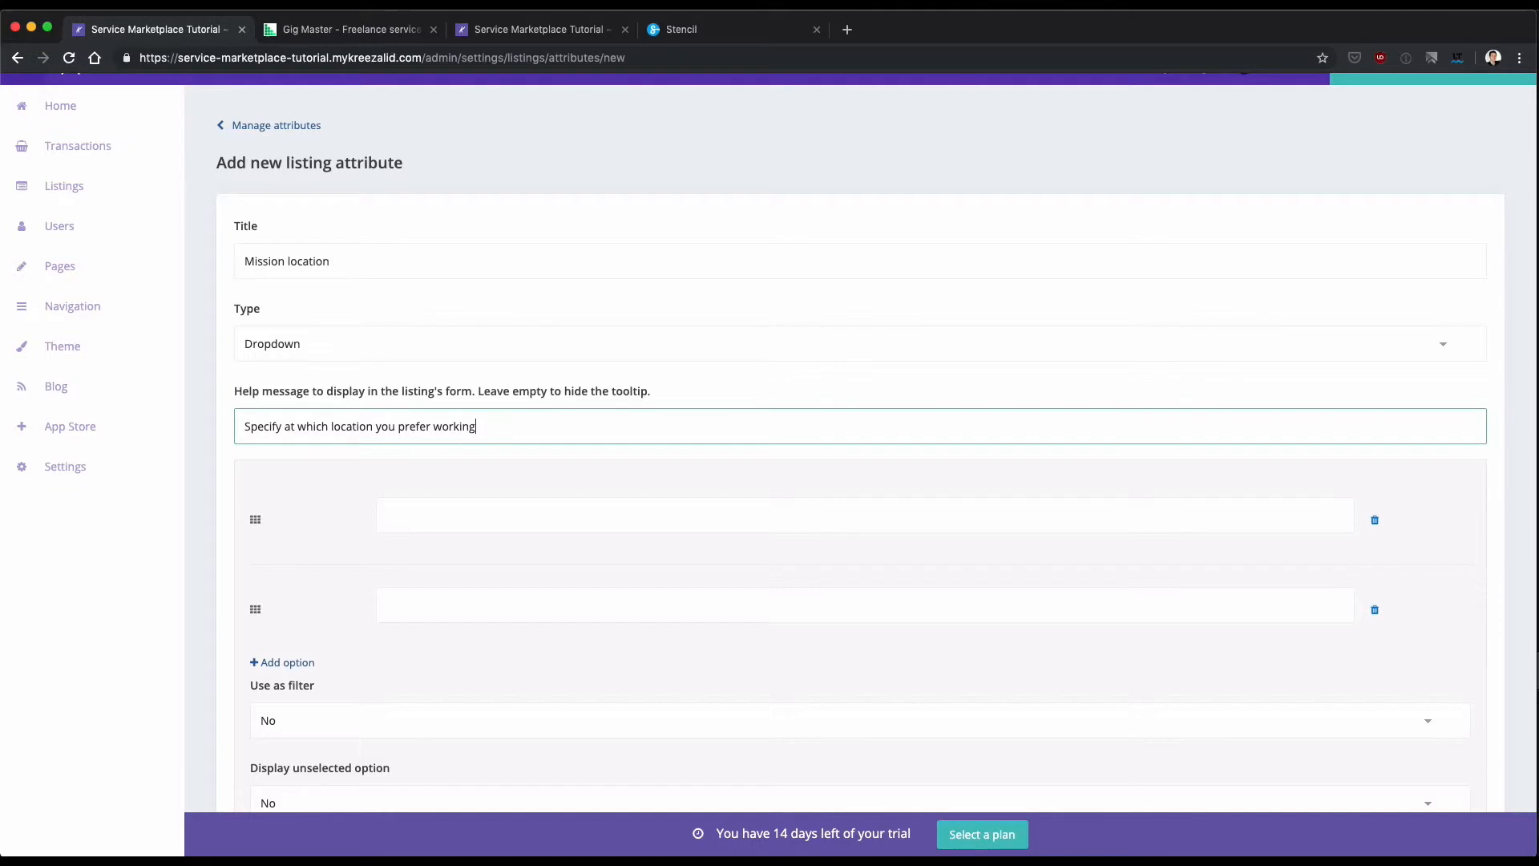
Fill in the dropdown options of the Mission location attribute as "Remote", "On premises" and an added third option "Both"
{"action": "scroll", "coordinate": [860, 441], "scroll_direction": "down", "scroll_amount": 1}
{"action": "left_click", "coordinate": [413, 456]}
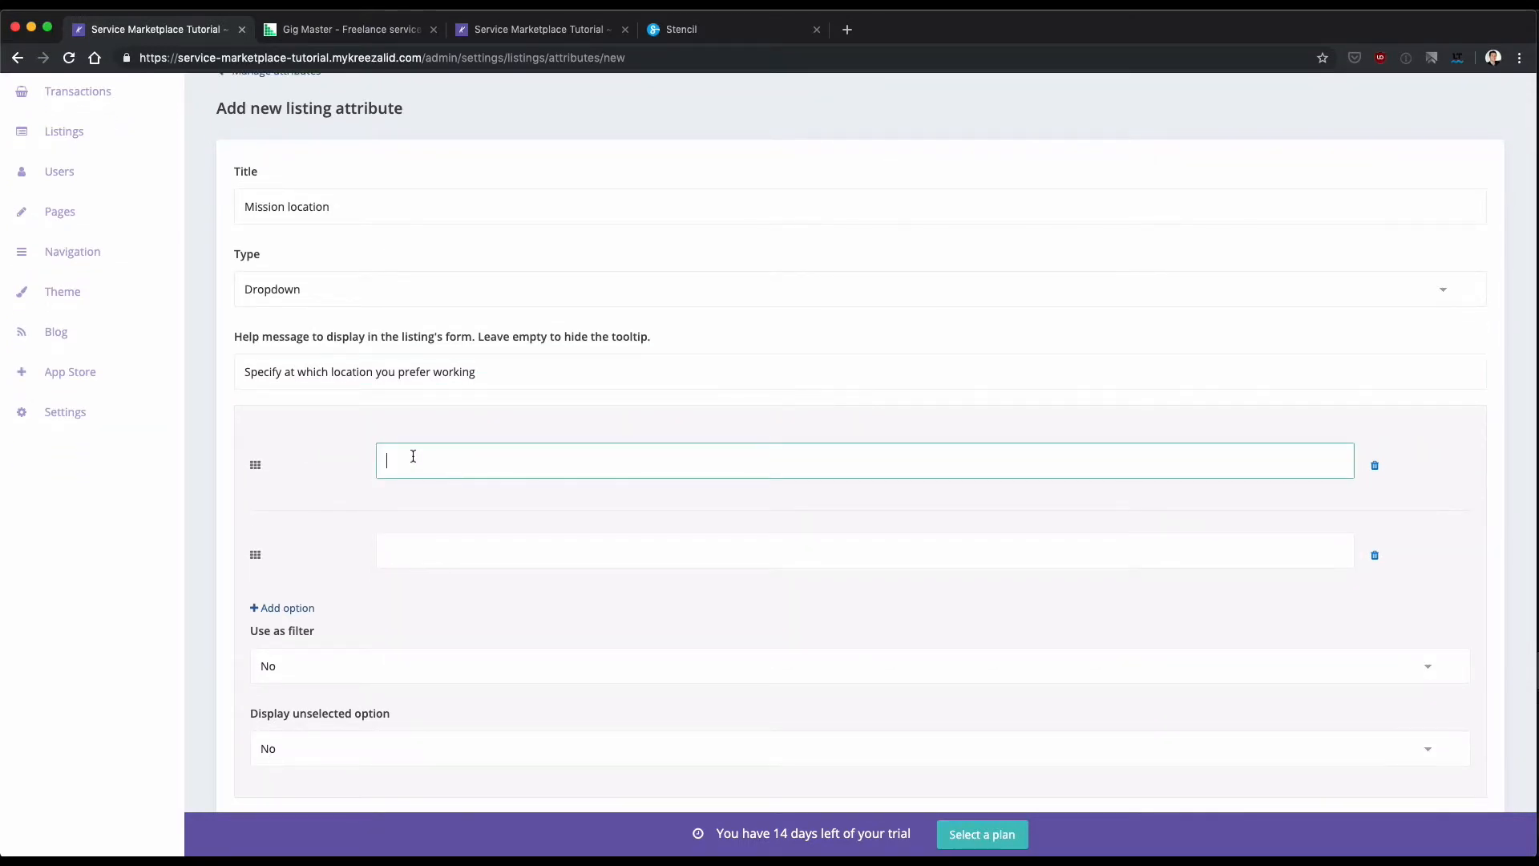
{"action": "type", "text": "Remote"}
{"action": "left_click", "coordinate": [399, 545]}
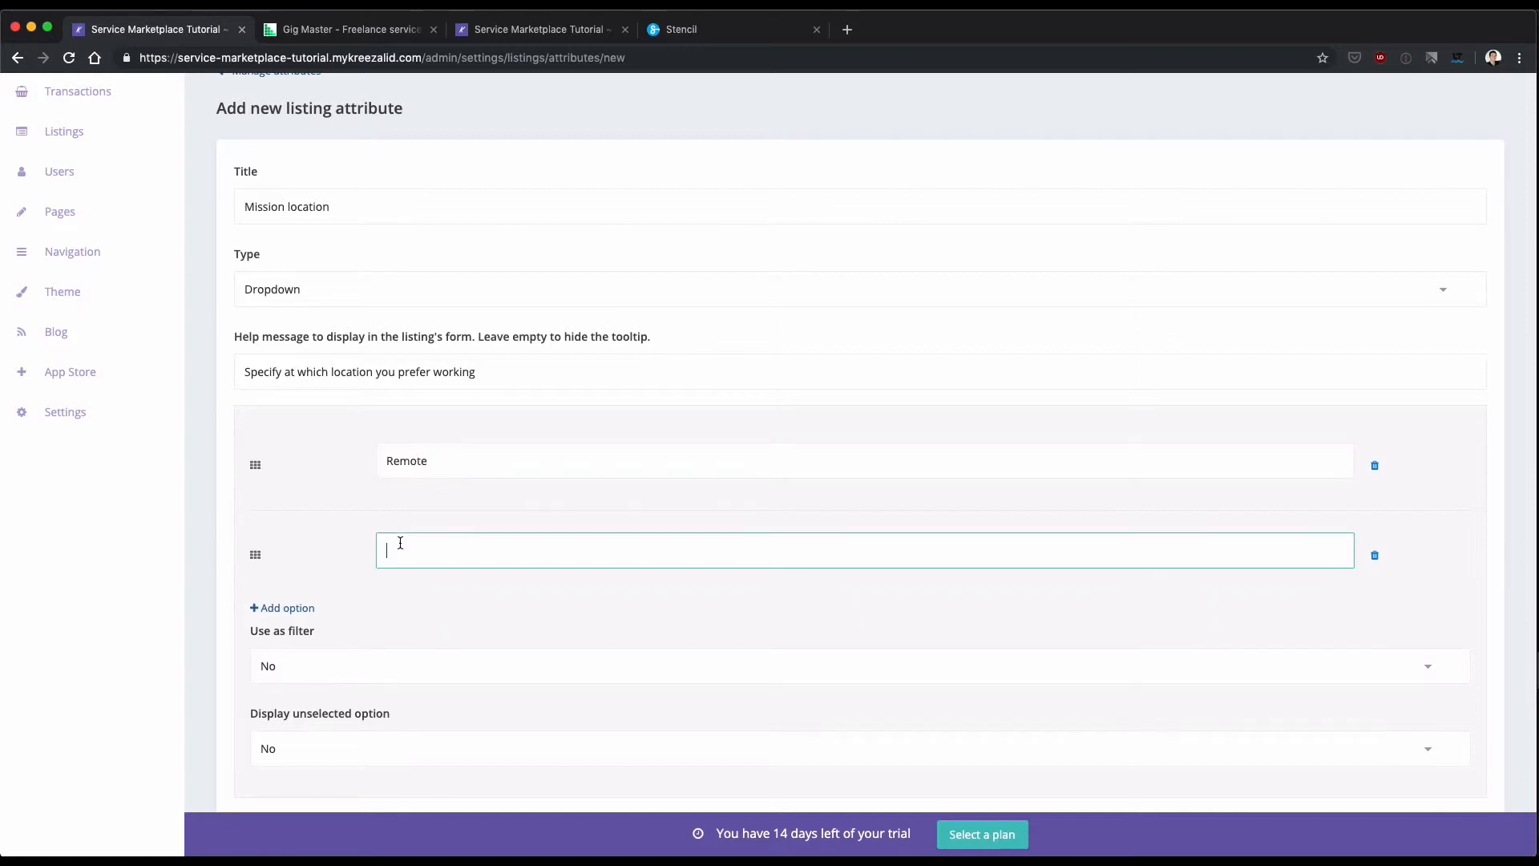
{"action": "type", "text": "On premises"}
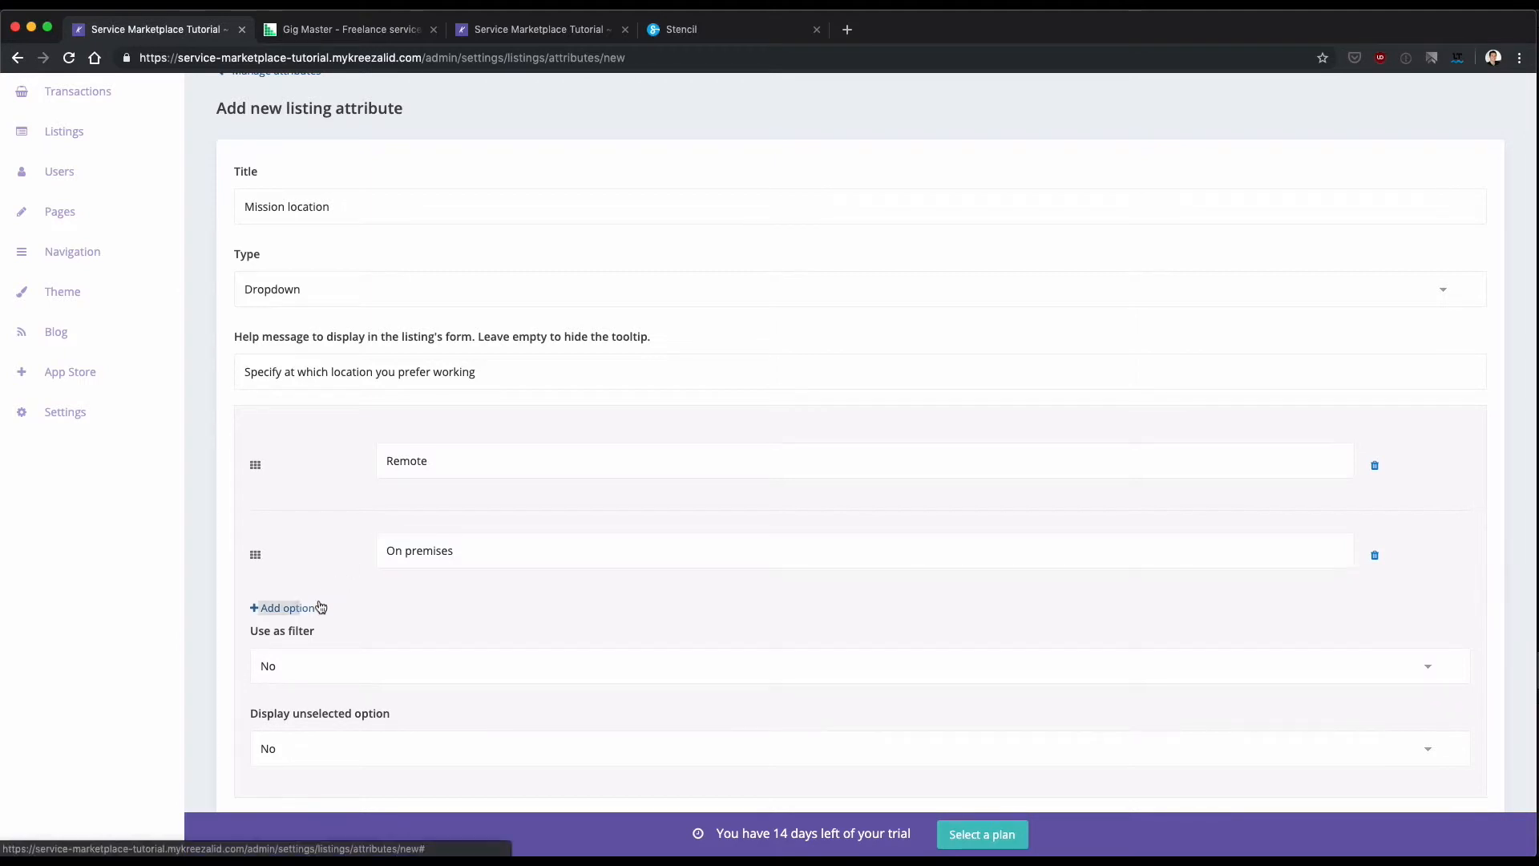
{"action": "left_click", "coordinate": [290, 610]}
{"action": "left_click", "coordinate": [395, 639]}
{"action": "type", "text": "Both"}
Set the Mission location attribute's Use as filter option to Yes
{"action": "scroll", "coordinate": [299, 574], "scroll_direction": "down", "scroll_amount": 3}
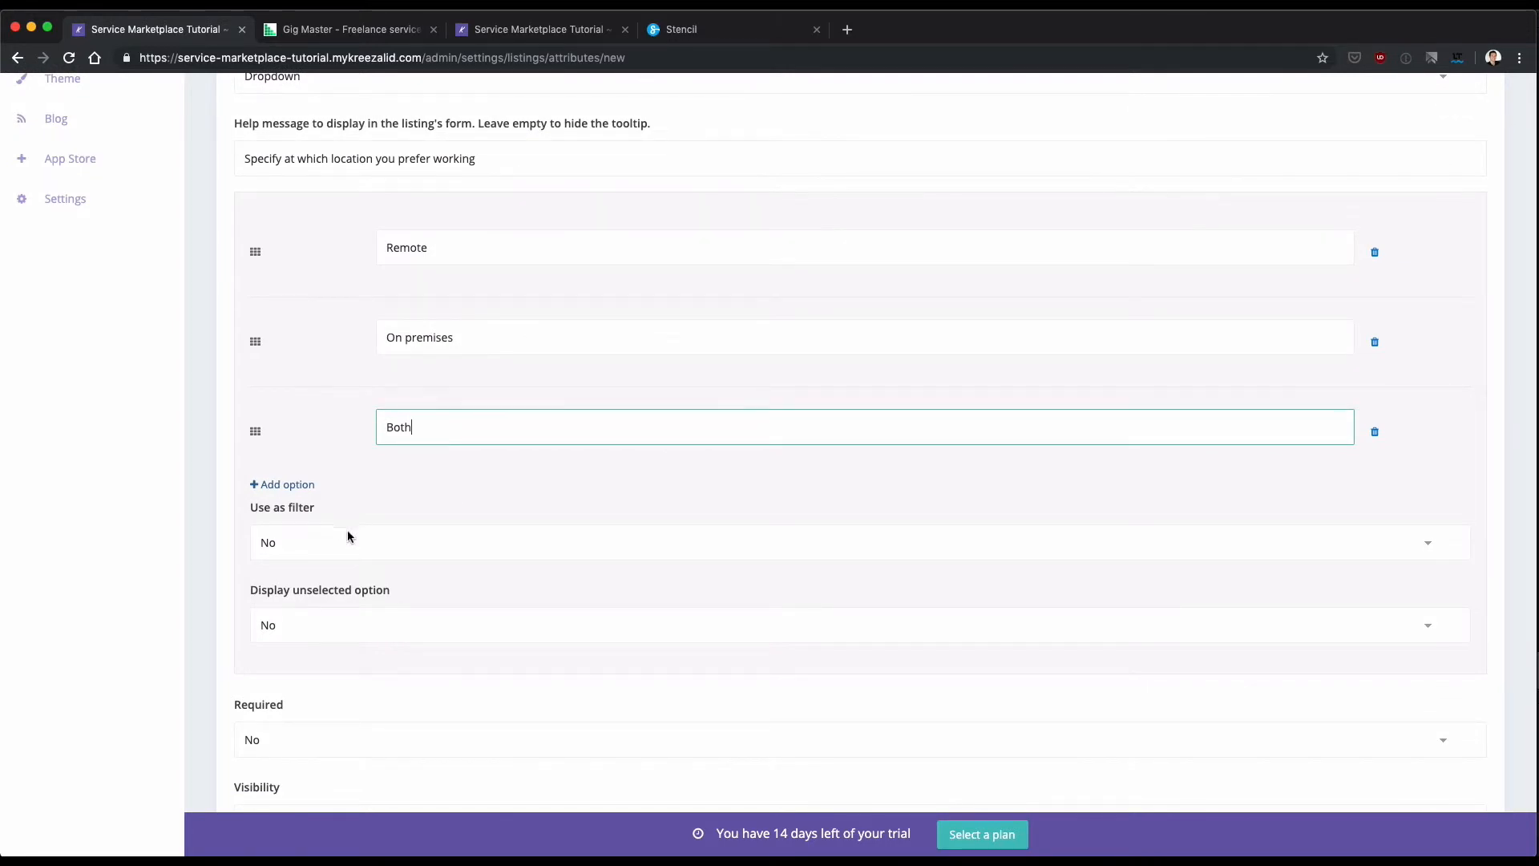
{"action": "scroll", "coordinate": [291, 565], "scroll_direction": "down", "scroll_amount": 2}
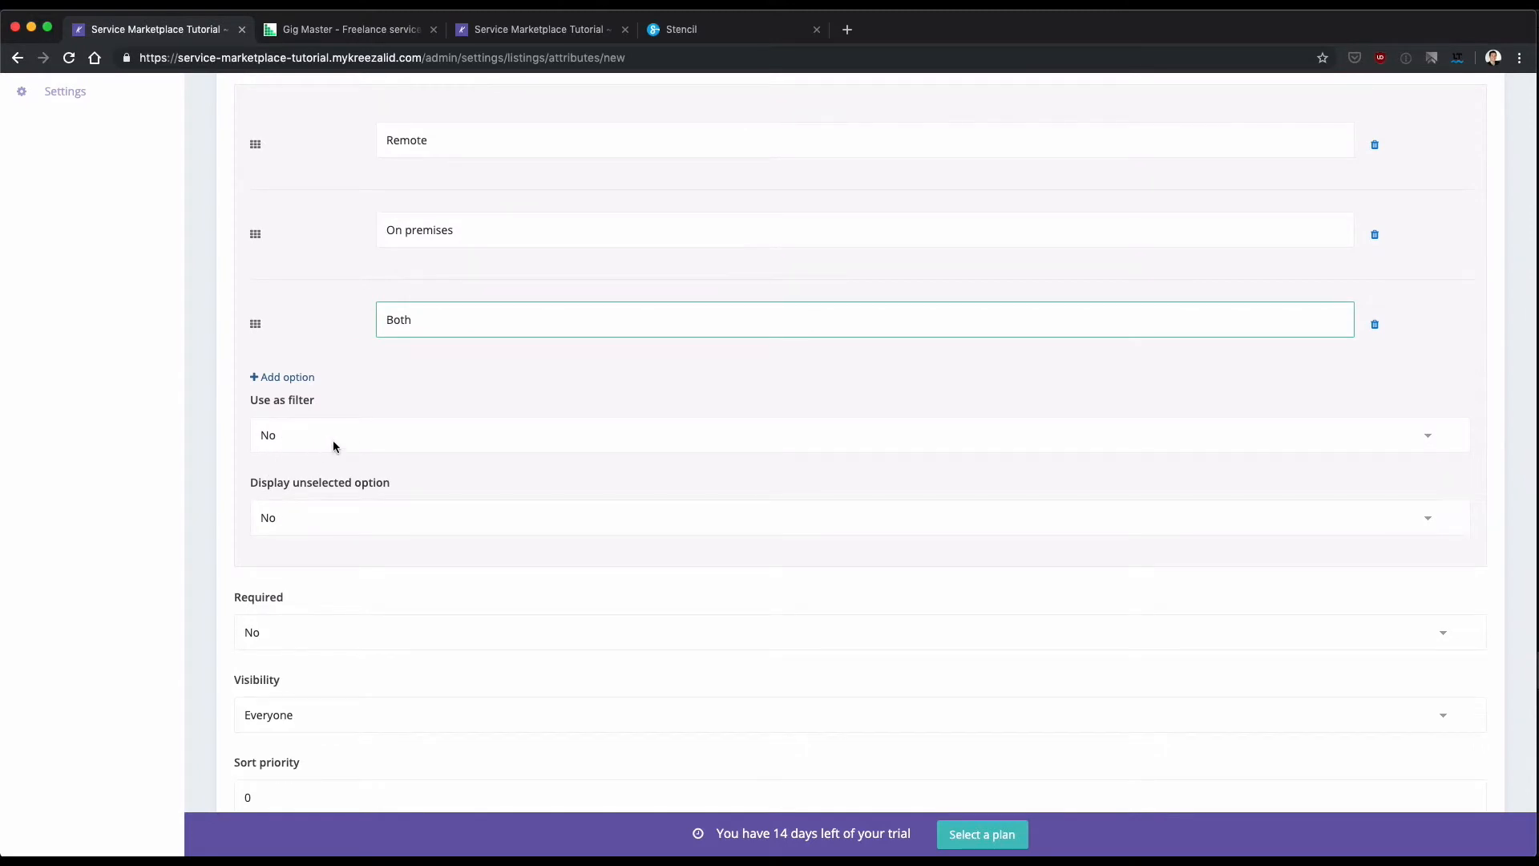
{"action": "left_click", "coordinate": [313, 436]}
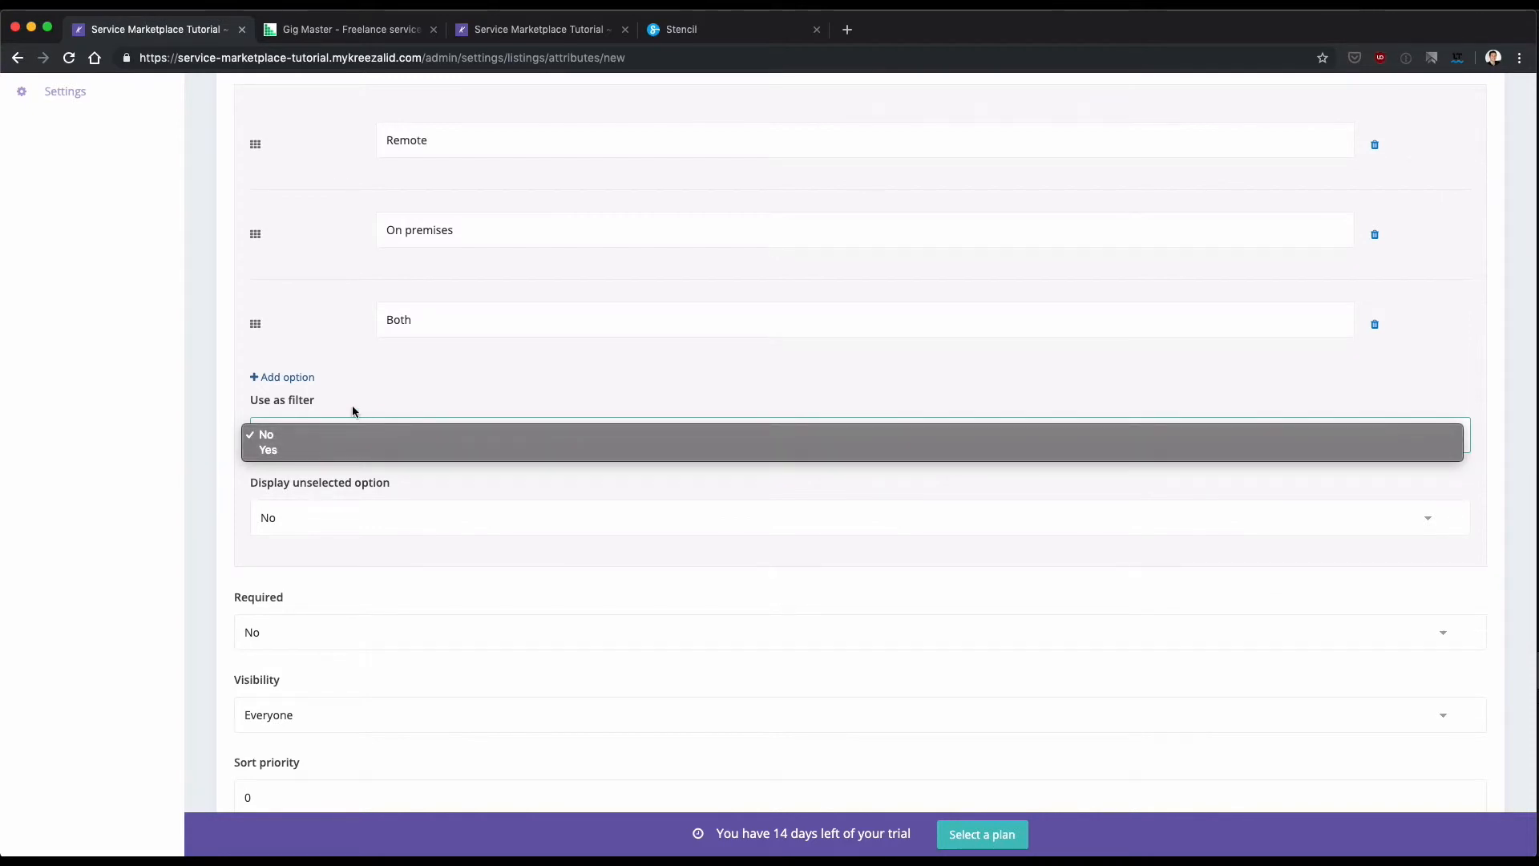
{"action": "left_click", "coordinate": [371, 368]}
{"action": "left_click", "coordinate": [428, 136]}
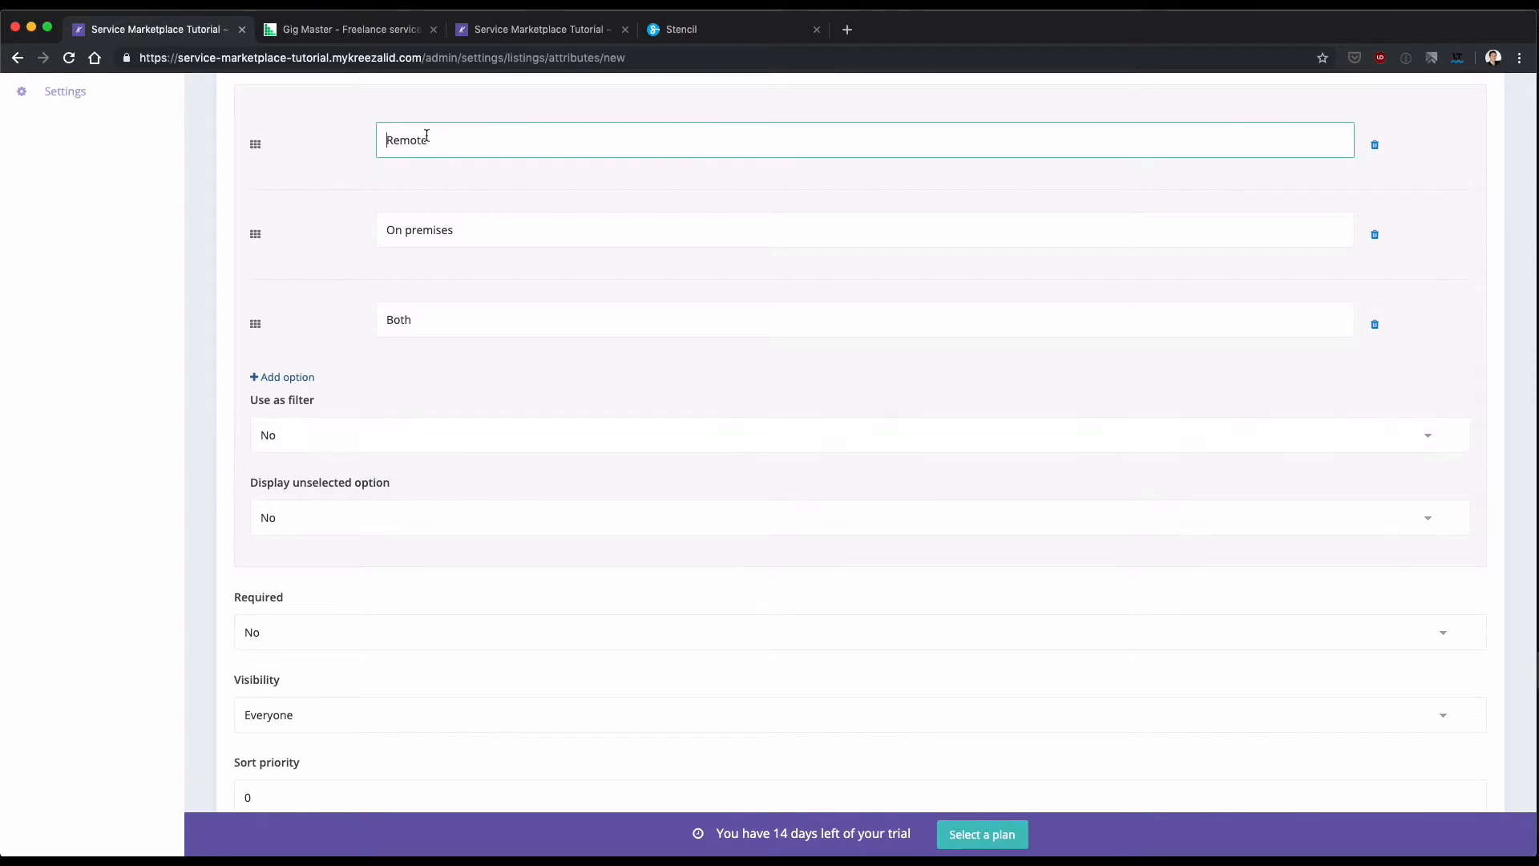
{"action": "left_click", "coordinate": [327, 447]}
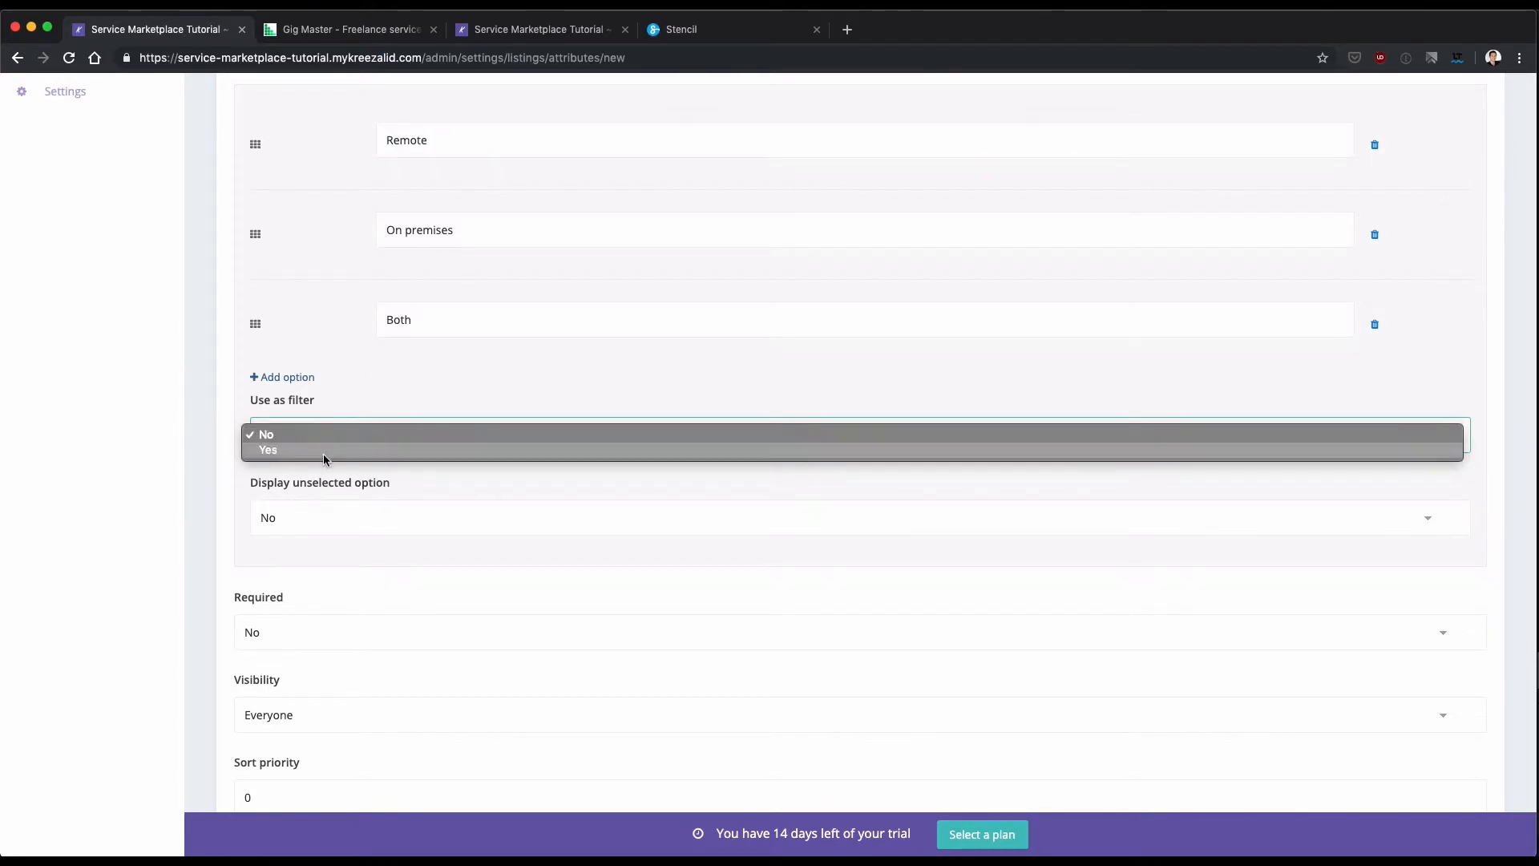
{"action": "left_click", "coordinate": [324, 450]}
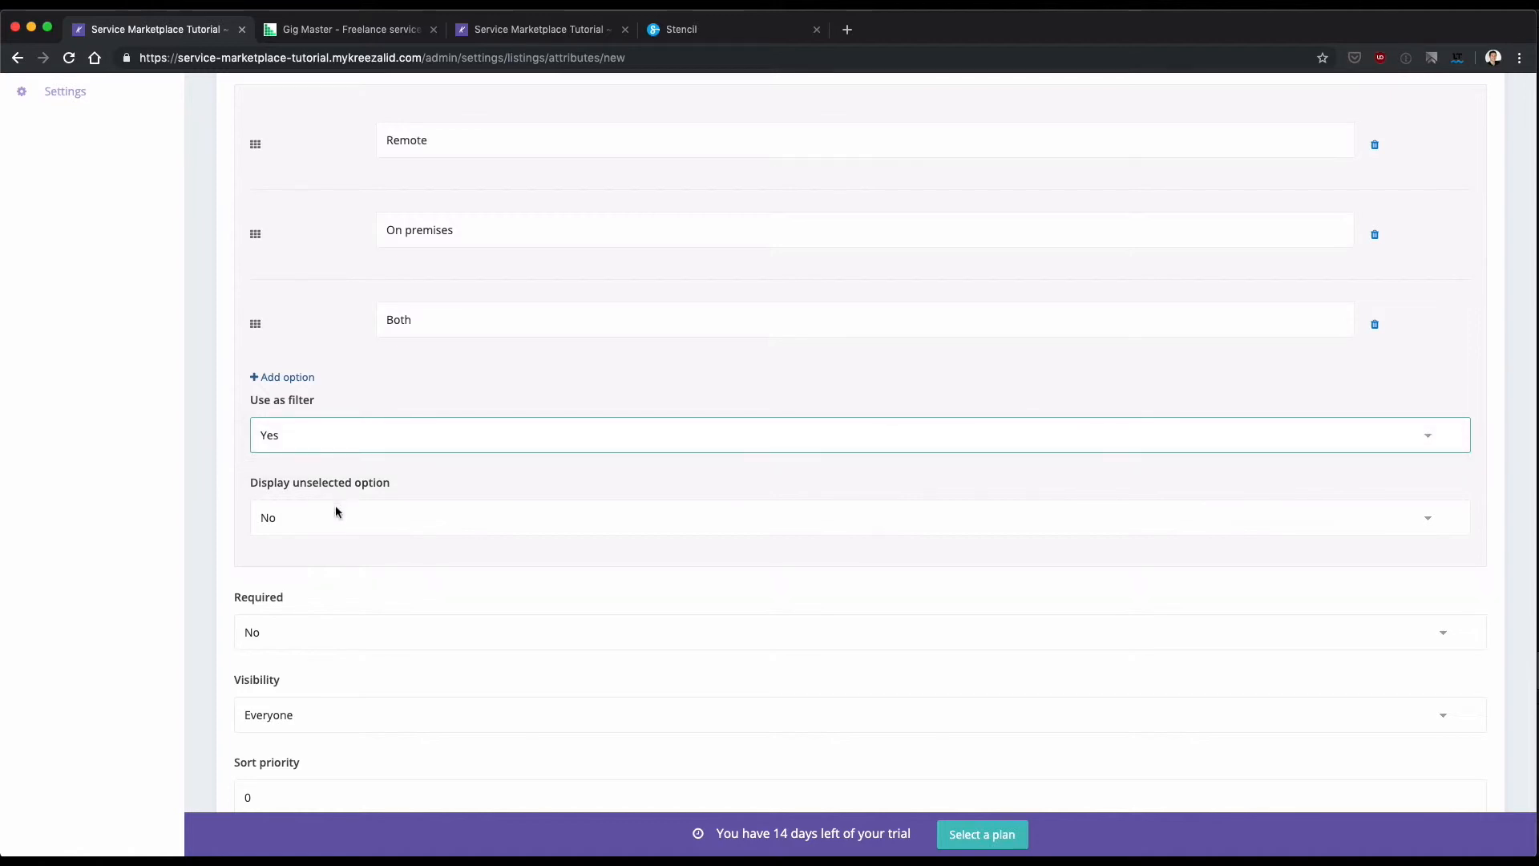
Make the Mission location attribute required and keep its visibility set to Everyone
{"action": "scroll", "coordinate": [335, 513], "scroll_direction": "down", "scroll_amount": 3}
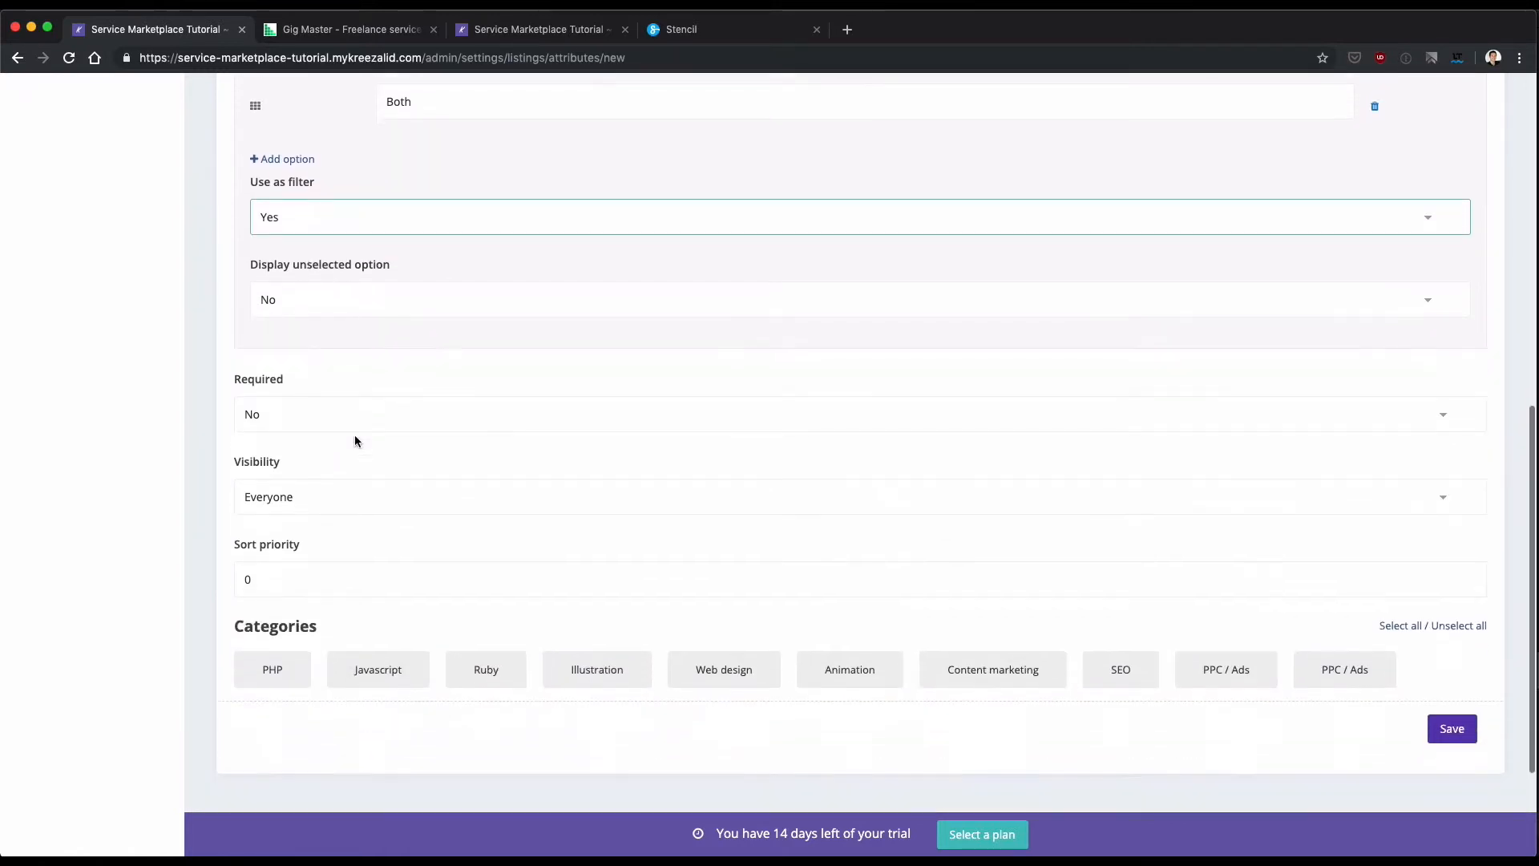
{"action": "scroll", "coordinate": [355, 440], "scroll_direction": "down", "scroll_amount": 1}
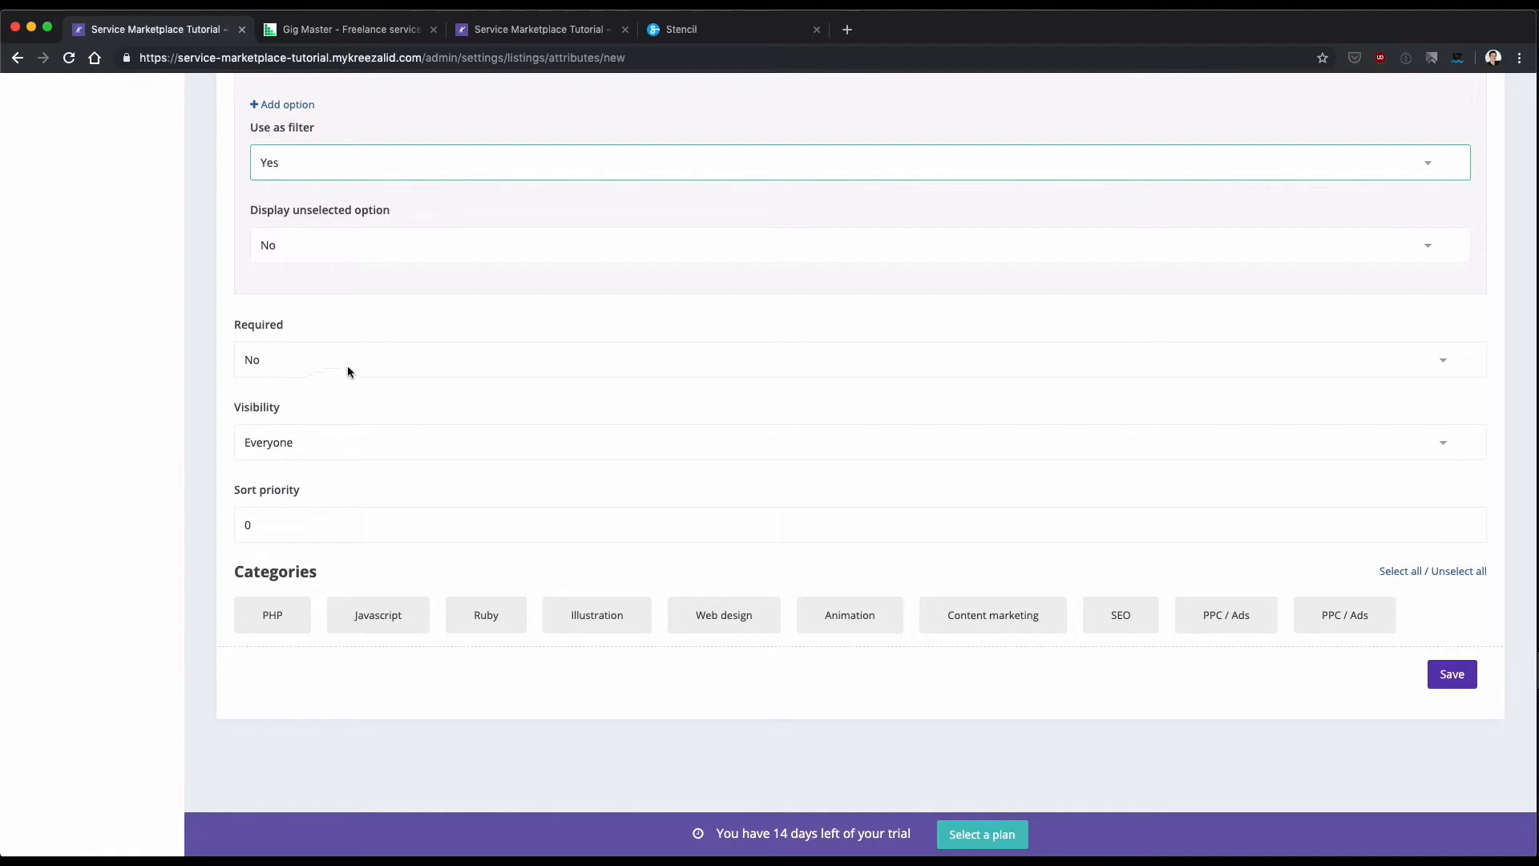
{"action": "left_click", "coordinate": [282, 372]}
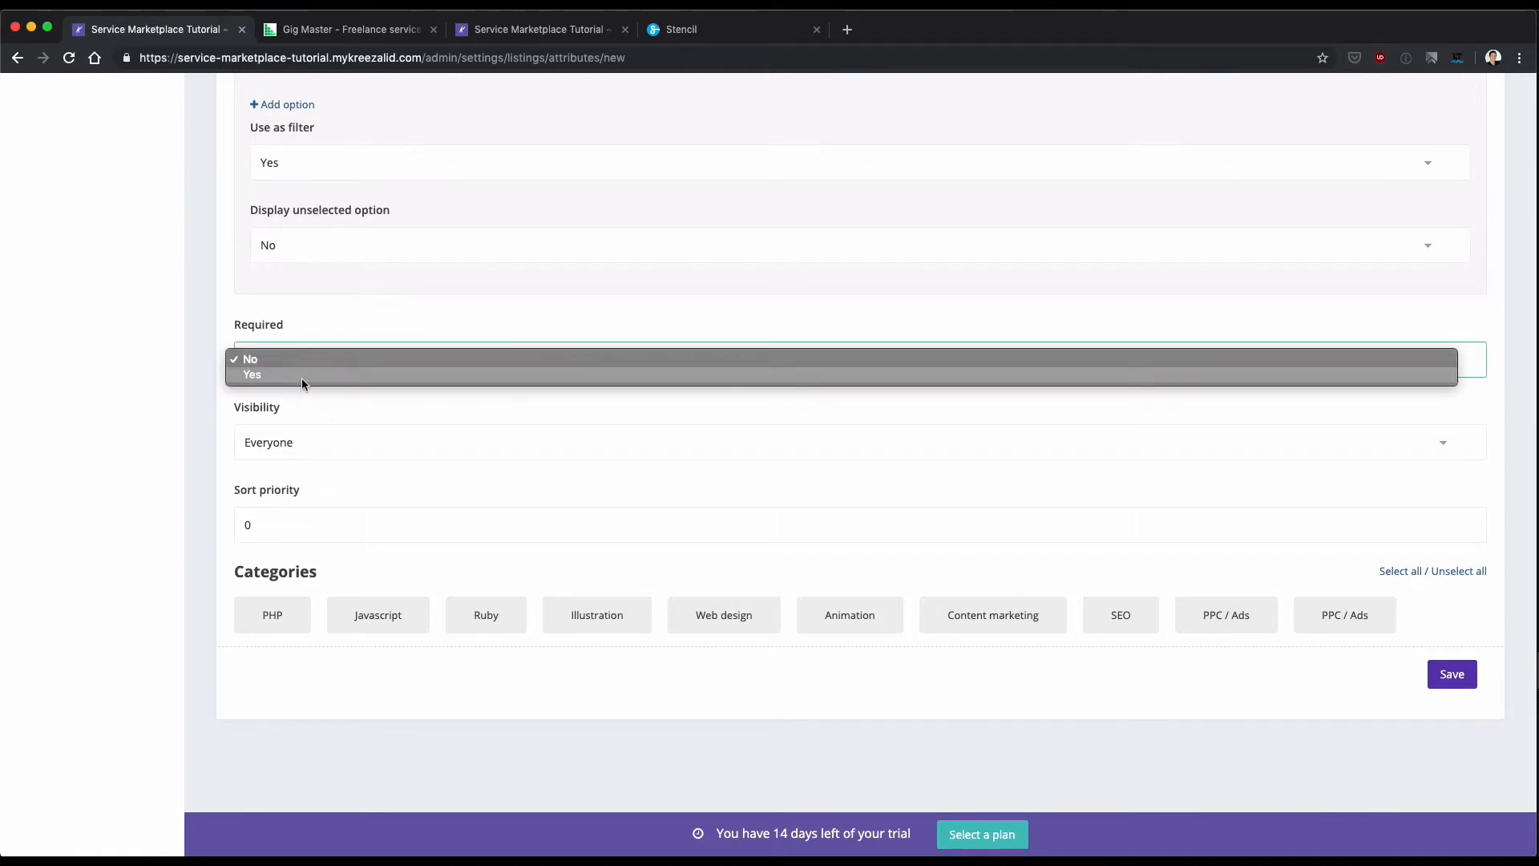
{"action": "left_click", "coordinate": [311, 375]}
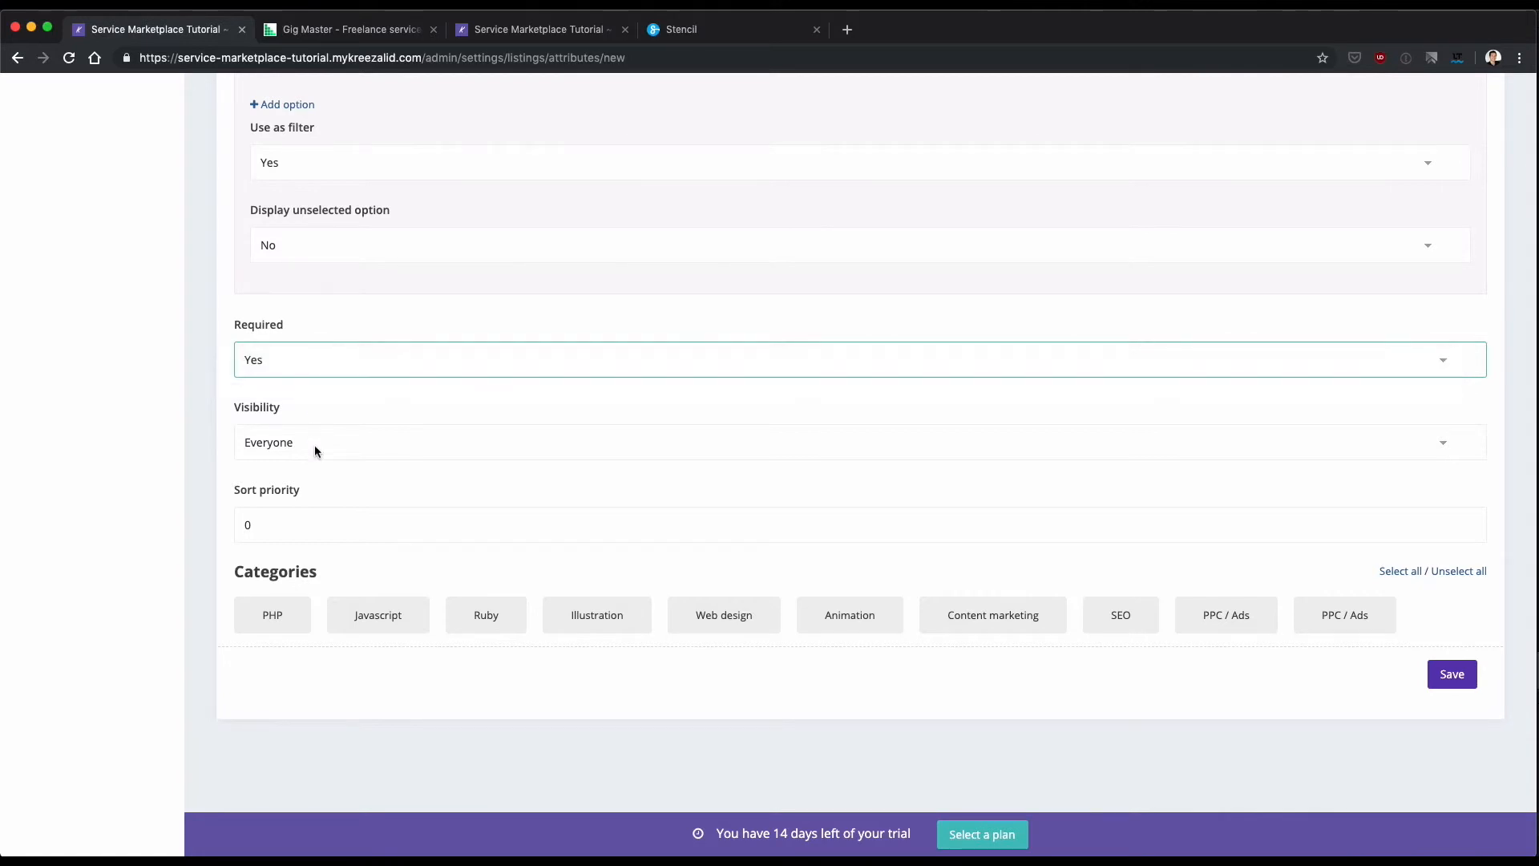
{"action": "left_click", "coordinate": [300, 444]}
{"action": "left_click", "coordinate": [330, 441]}
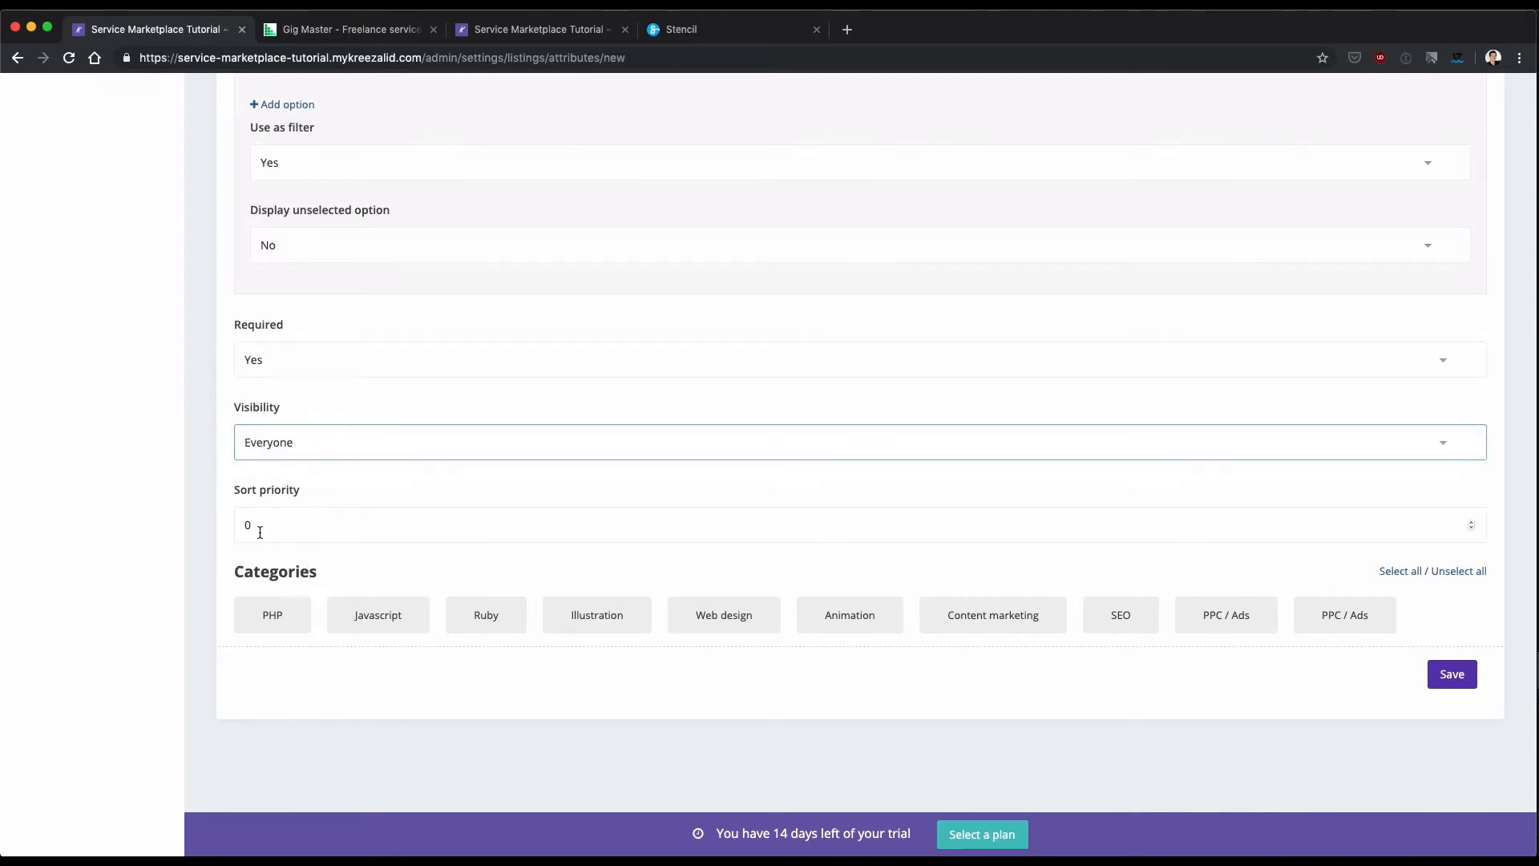
{"action": "key", "text": "Tab"}
Review the Mission location settings, assign the attribute to all categories and save it
{"action": "scroll", "coordinate": [339, 458], "scroll_direction": "up", "scroll_amount": 2}
{"action": "scroll", "coordinate": [339, 458], "scroll_direction": "up", "scroll_amount": 7}
{"action": "scroll", "coordinate": [518, 202], "scroll_direction": "down", "scroll_amount": 6}
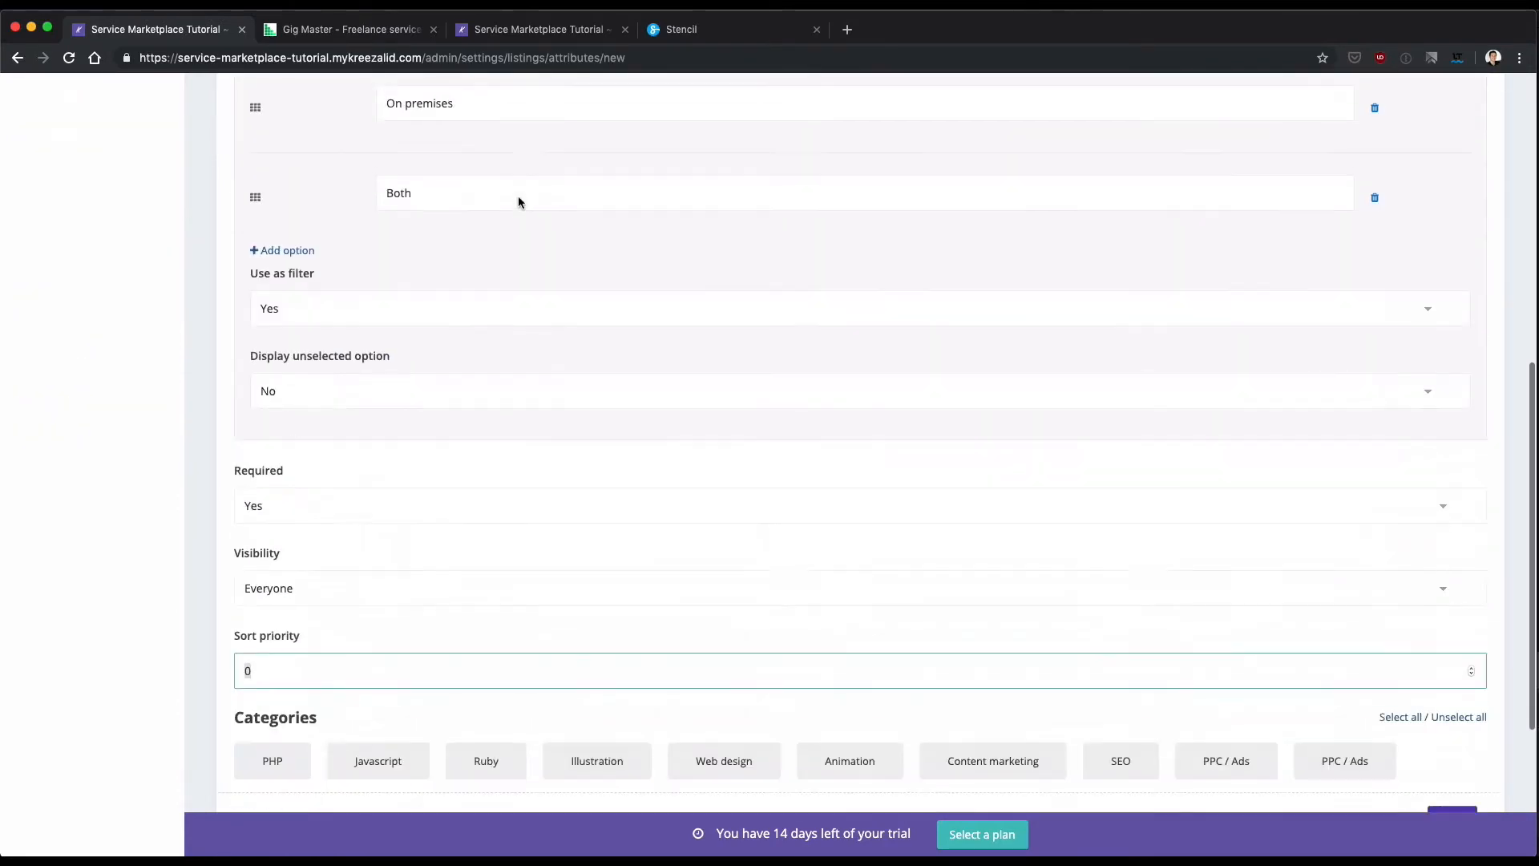
{"action": "scroll", "coordinate": [471, 333], "scroll_direction": "down", "scroll_amount": 3}
{"action": "left_click", "coordinate": [277, 409]}
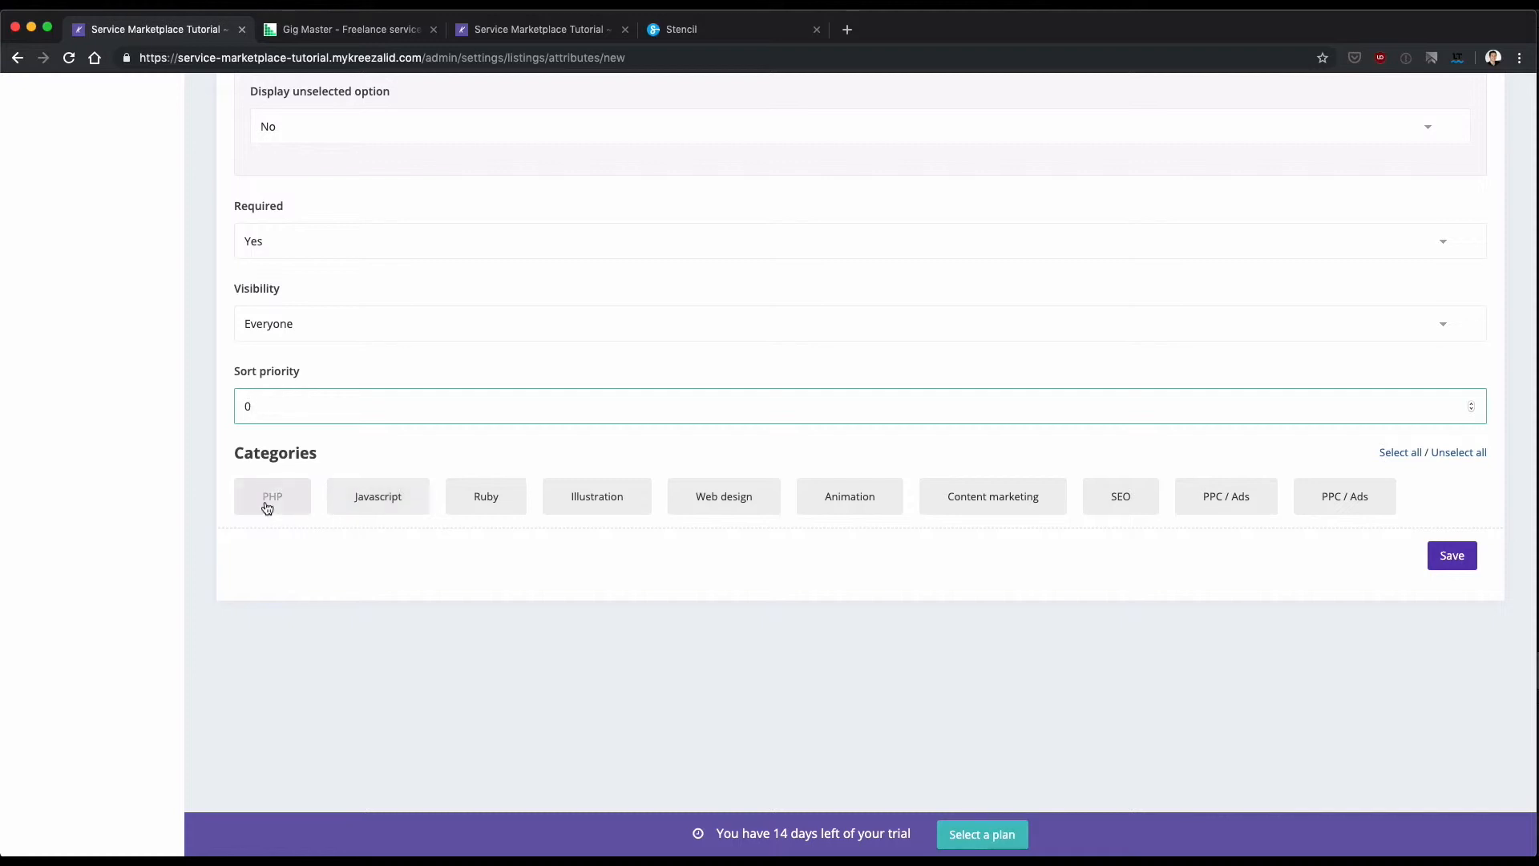
{"action": "scroll", "coordinate": [830, 388], "scroll_direction": "up", "scroll_amount": 9}
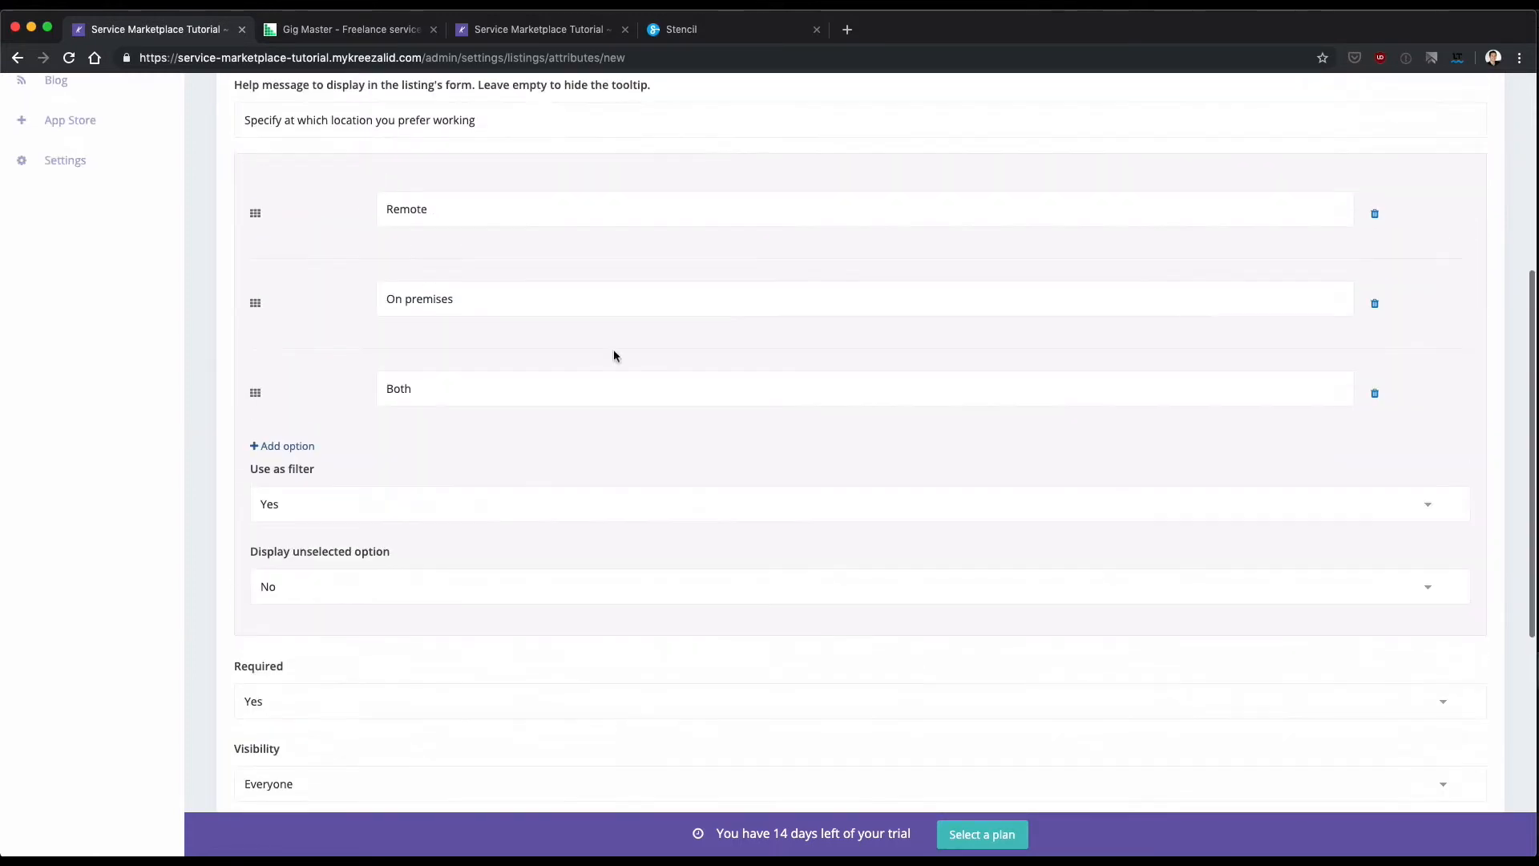
{"action": "scroll", "coordinate": [287, 346], "scroll_direction": "down", "scroll_amount": 10}
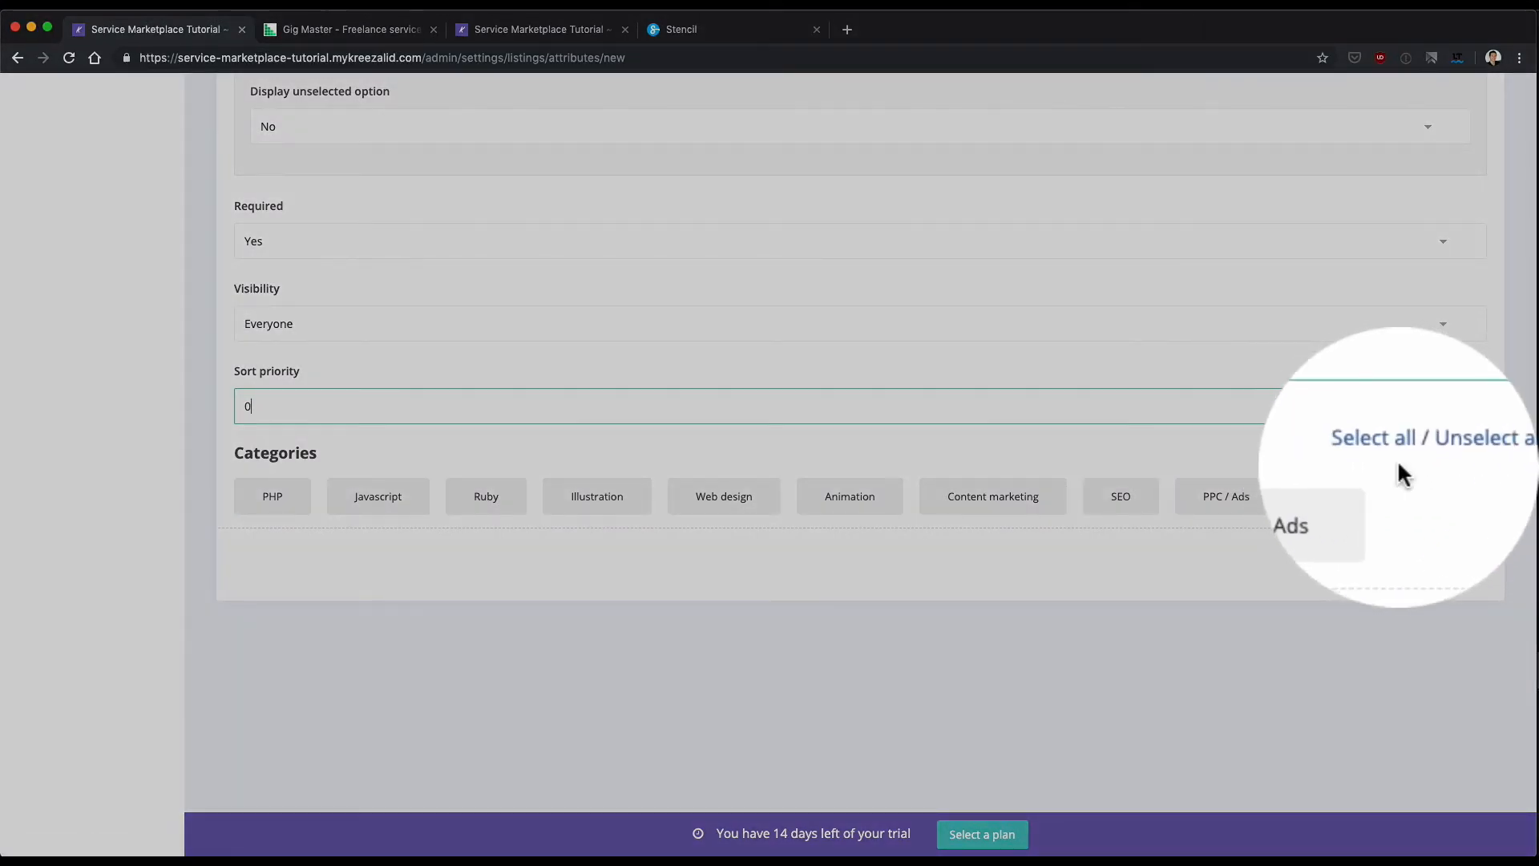
{"action": "left_click", "coordinate": [1400, 452]}
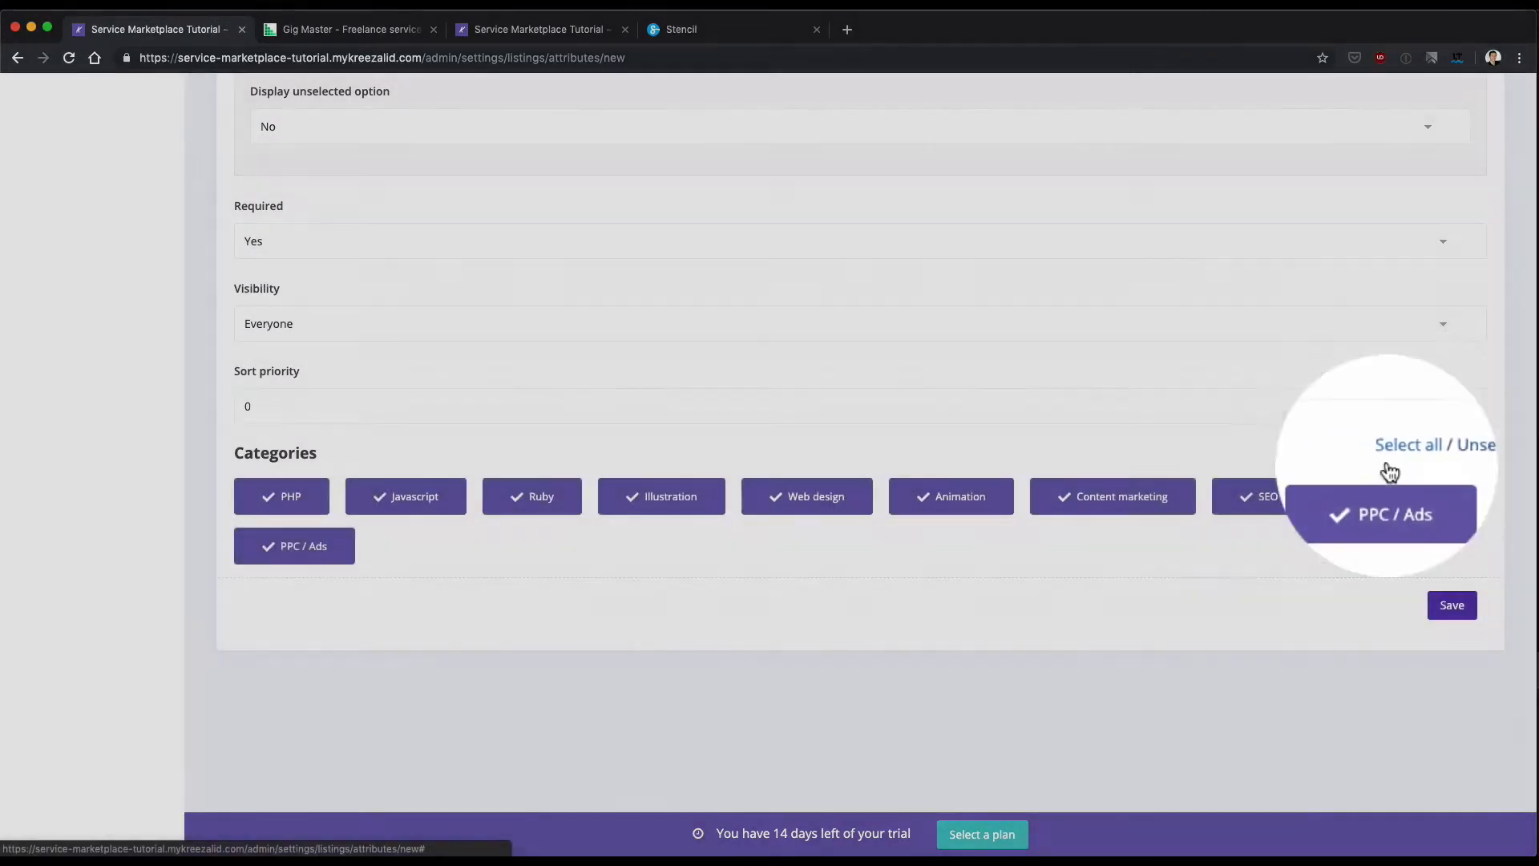
{"action": "left_click", "coordinate": [1452, 606]}
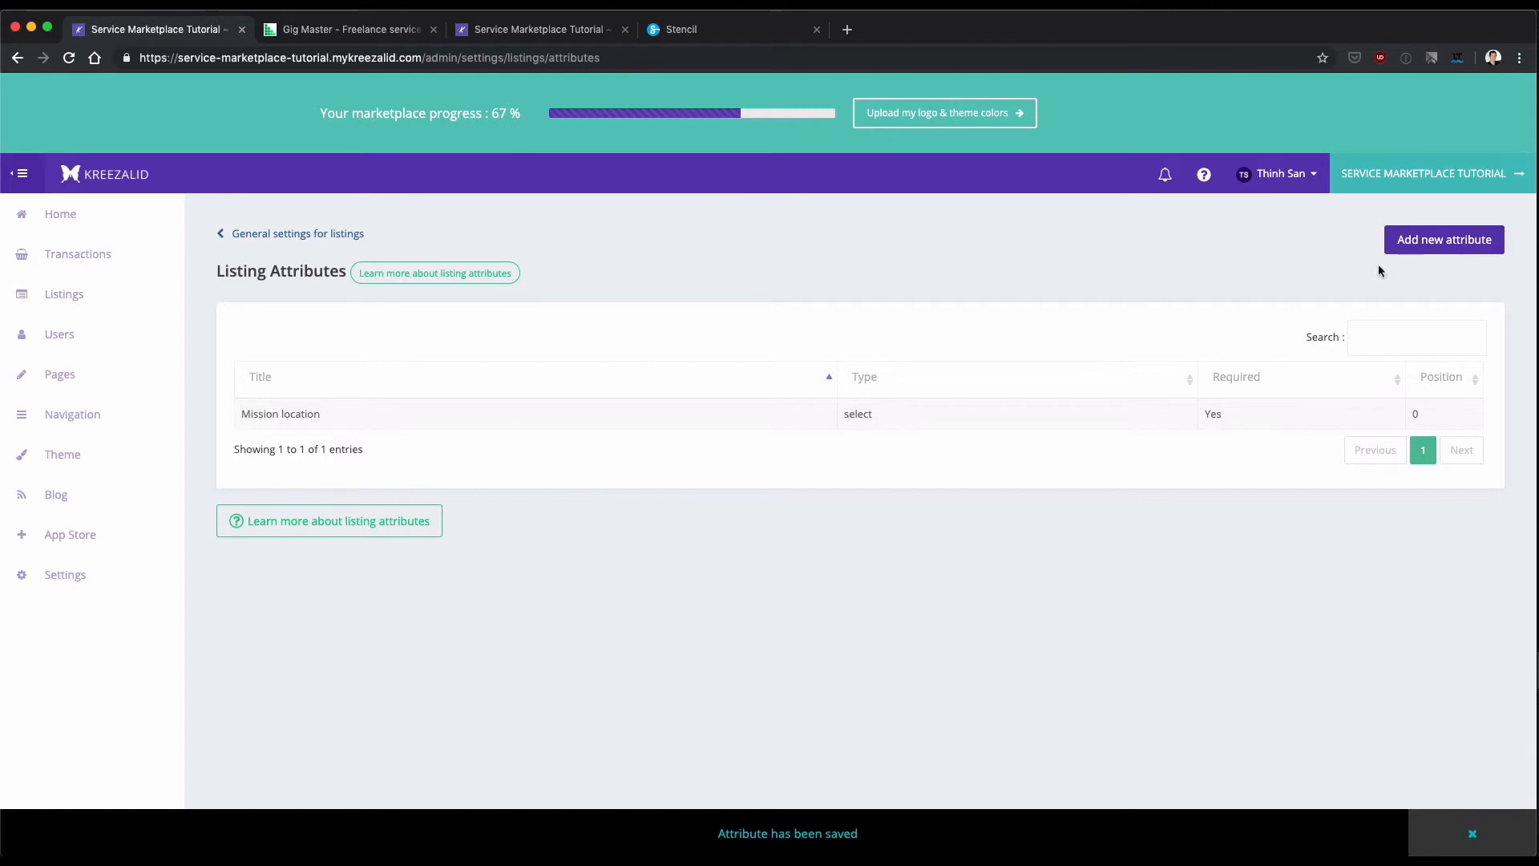
Add a new listing attribute titled "Experience level" and set its type to Dropdown
{"action": "left_click", "coordinate": [1438, 240]}
{"action": "left_click", "coordinate": [316, 381]}
{"action": "type", "text": "Experience level"}
{"action": "key", "text": "Tab"}
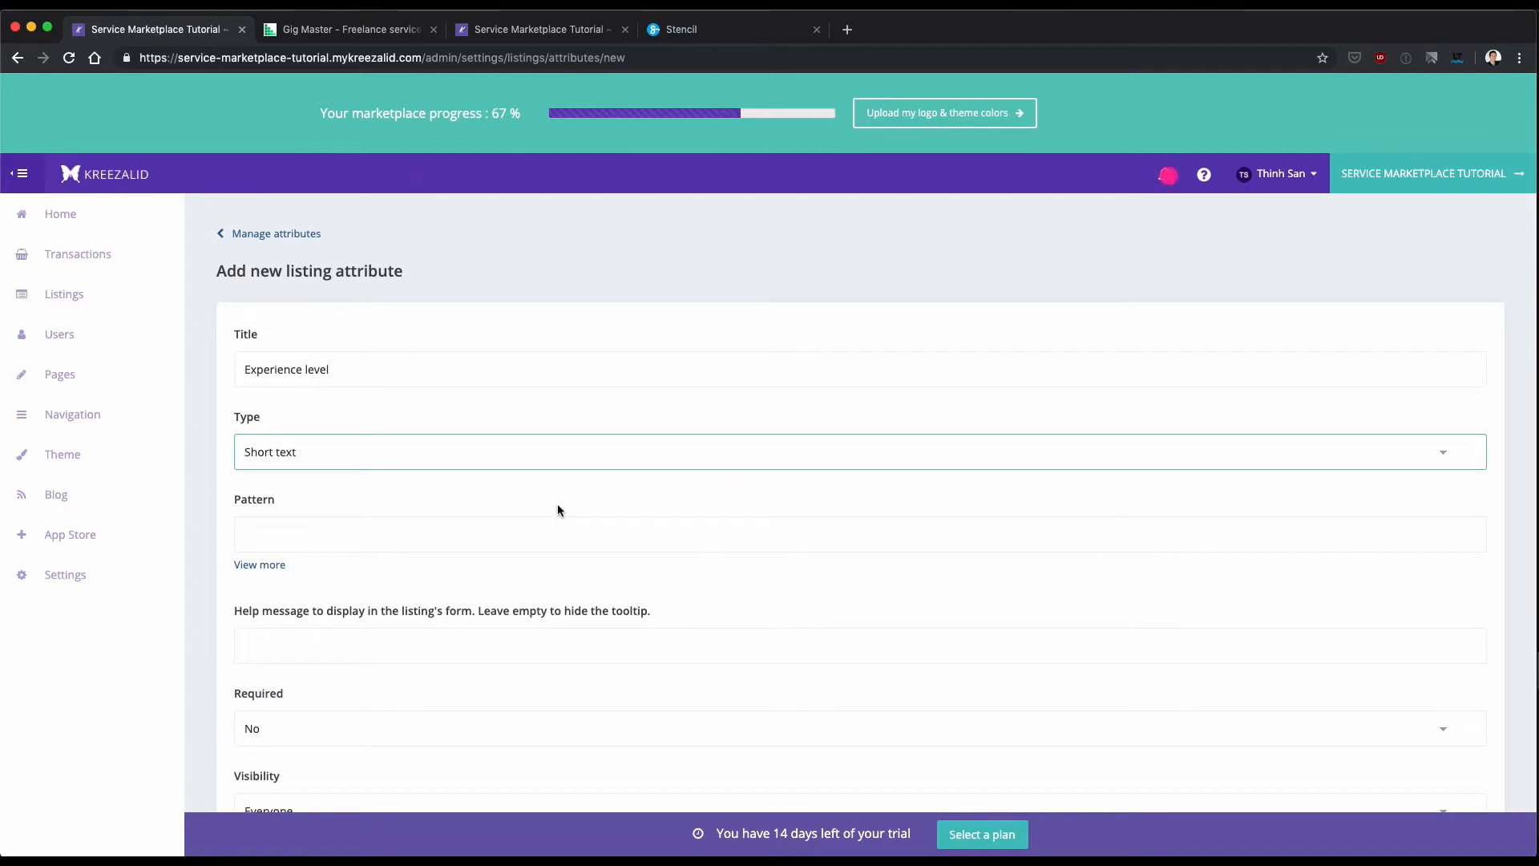
{"action": "scroll", "coordinate": [297, 525], "scroll_direction": "down", "scroll_amount": 1}
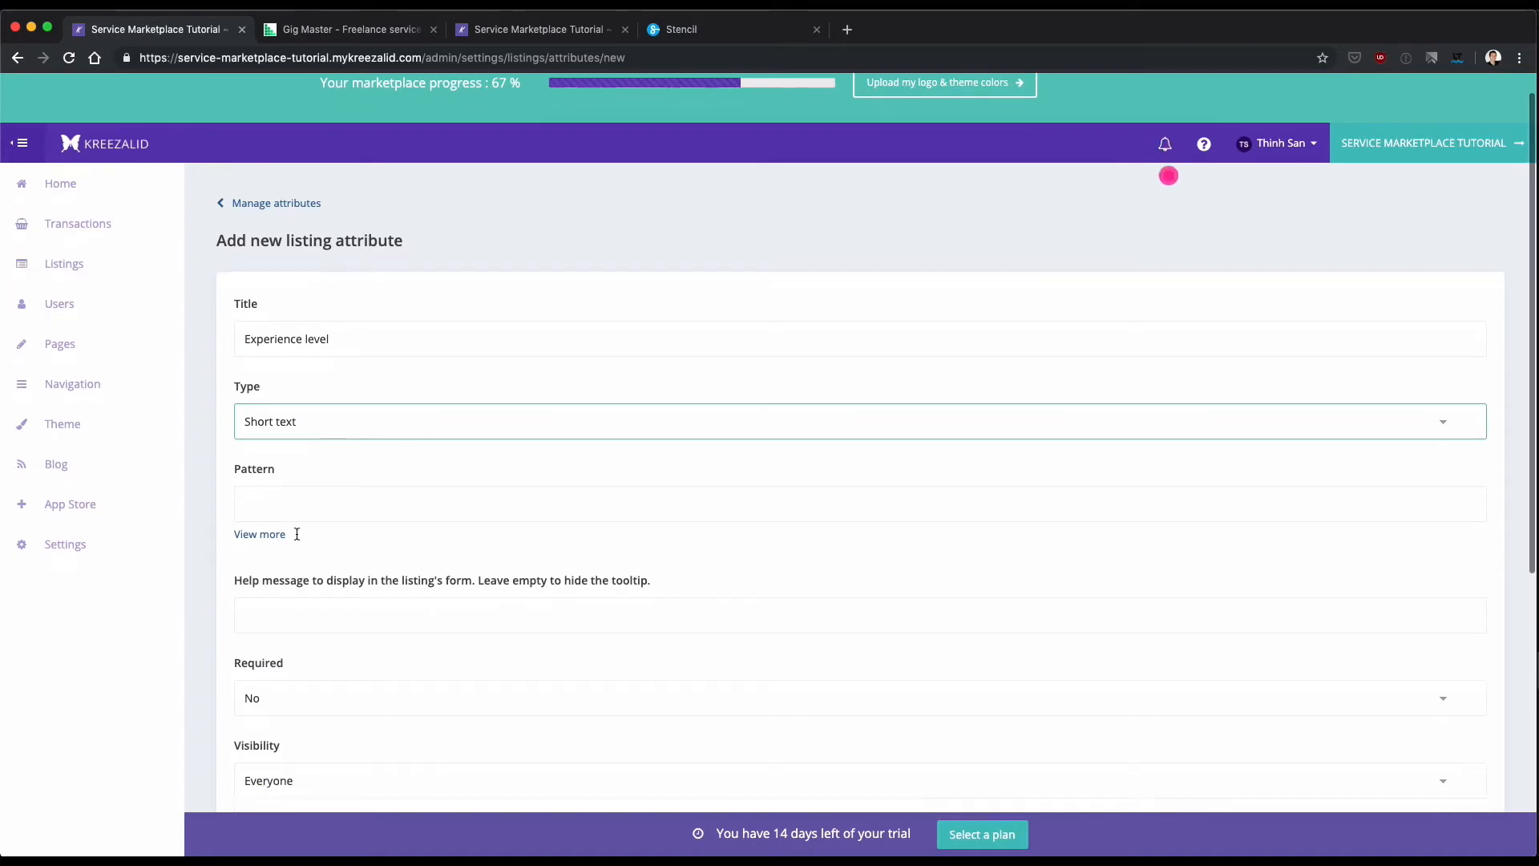
{"action": "left_click", "coordinate": [340, 433]}
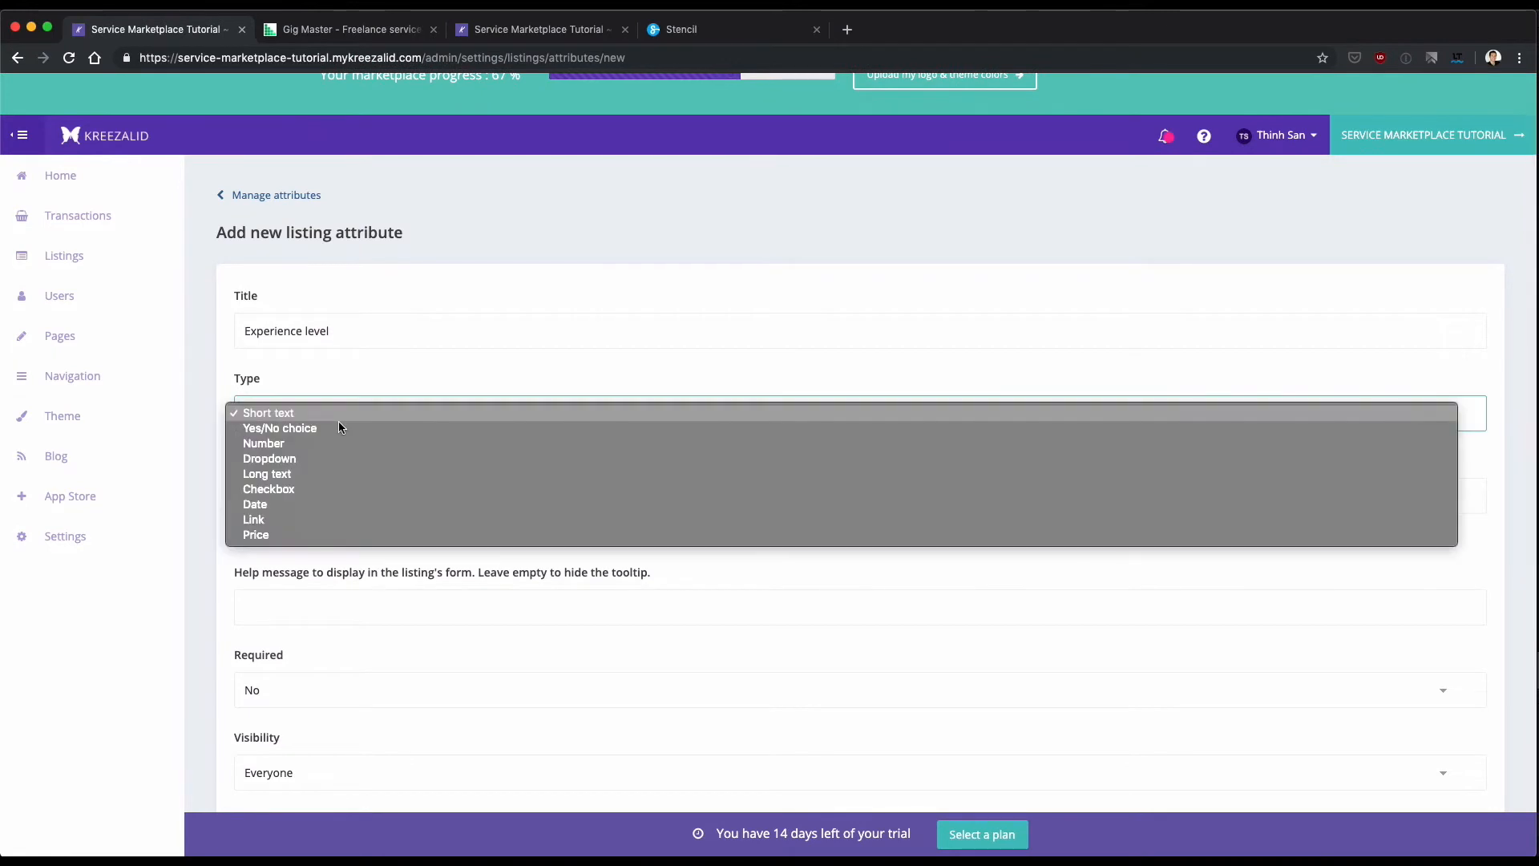
{"action": "left_click", "coordinate": [348, 465]}
Enter "Beginner (0-2 years)" as the first dropdown option of the Experience level attribute
{"action": "left_click", "coordinate": [422, 591]}
{"action": "type", "text": "B"}
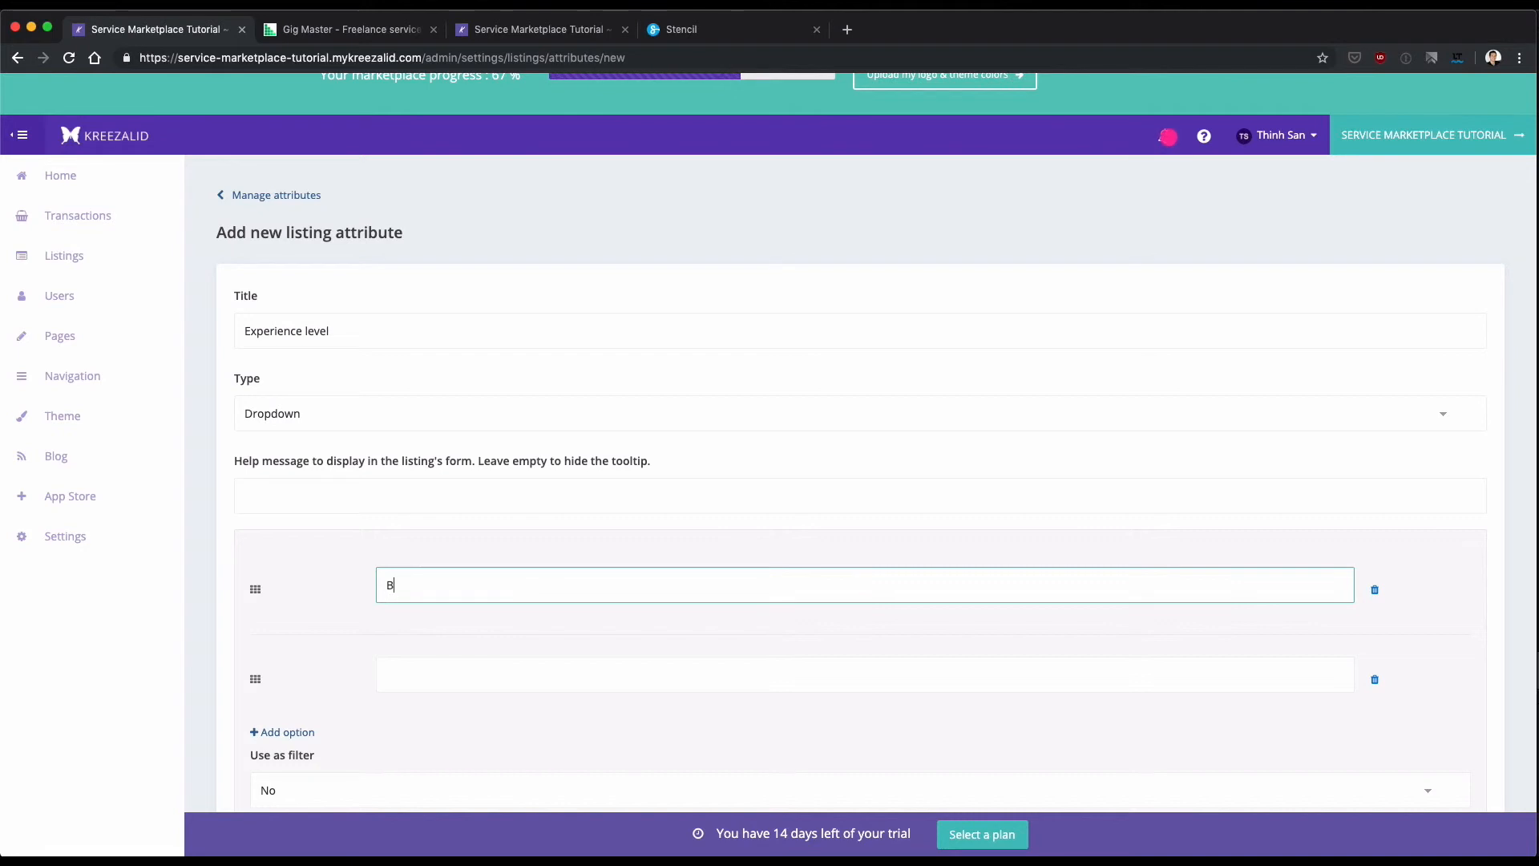
{"action": "type", "text": "eginner (-"}
{"action": "type", "text": "-2 year"}
{"action": "type", "text": "s)"}
{"action": "key", "text": "super+a"}
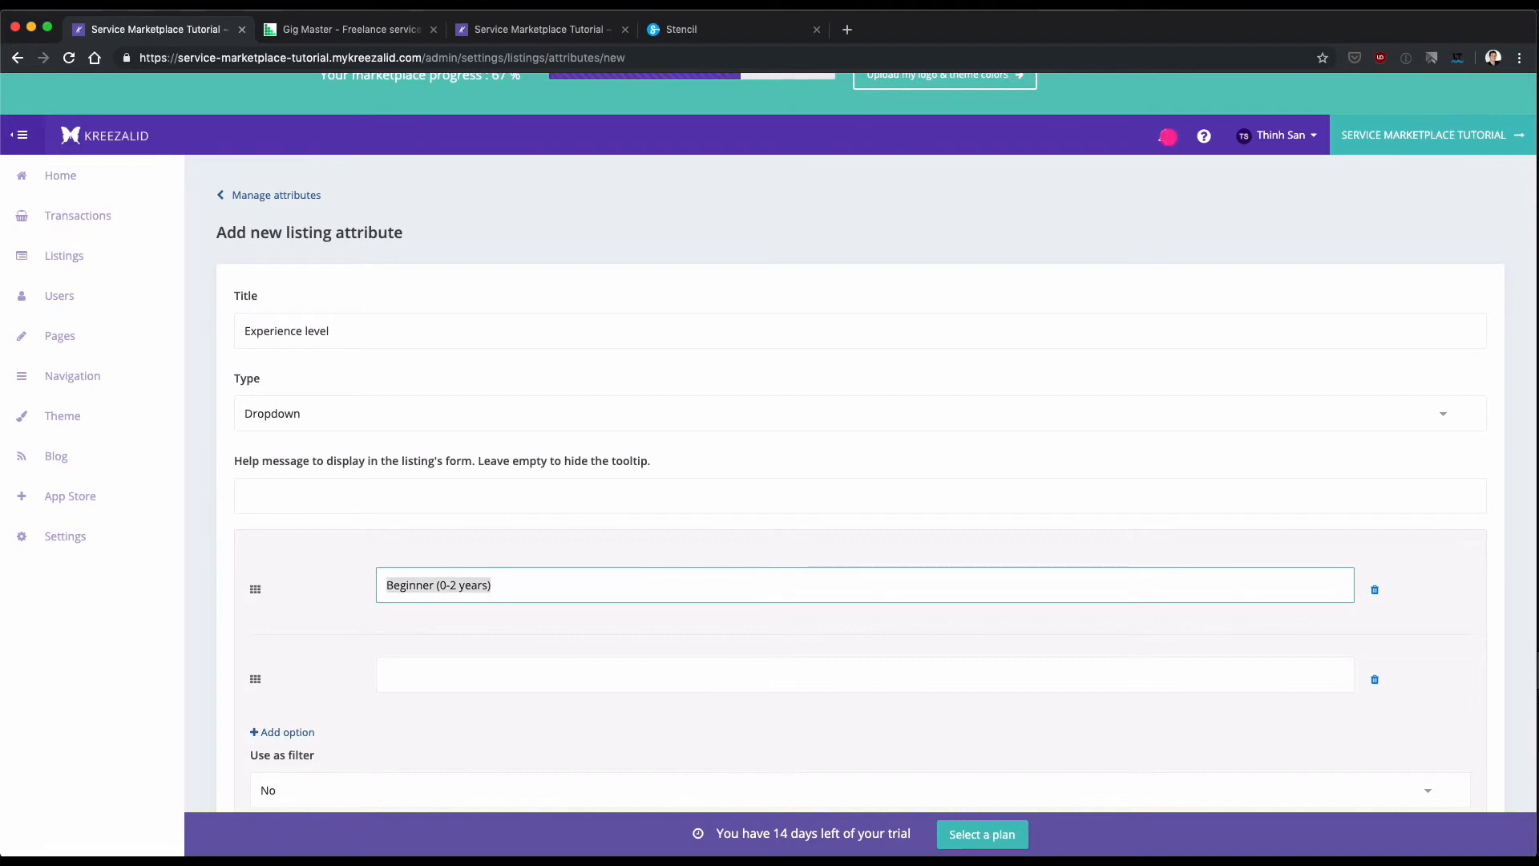
Enter "Intermediate (2-7 years)" as the second dropdown option and add a third option "Expert (7+ years)"
{"action": "scroll", "coordinate": [414, 635], "scroll_direction": "down", "scroll_amount": 2}
{"action": "left_click", "coordinate": [418, 575]}
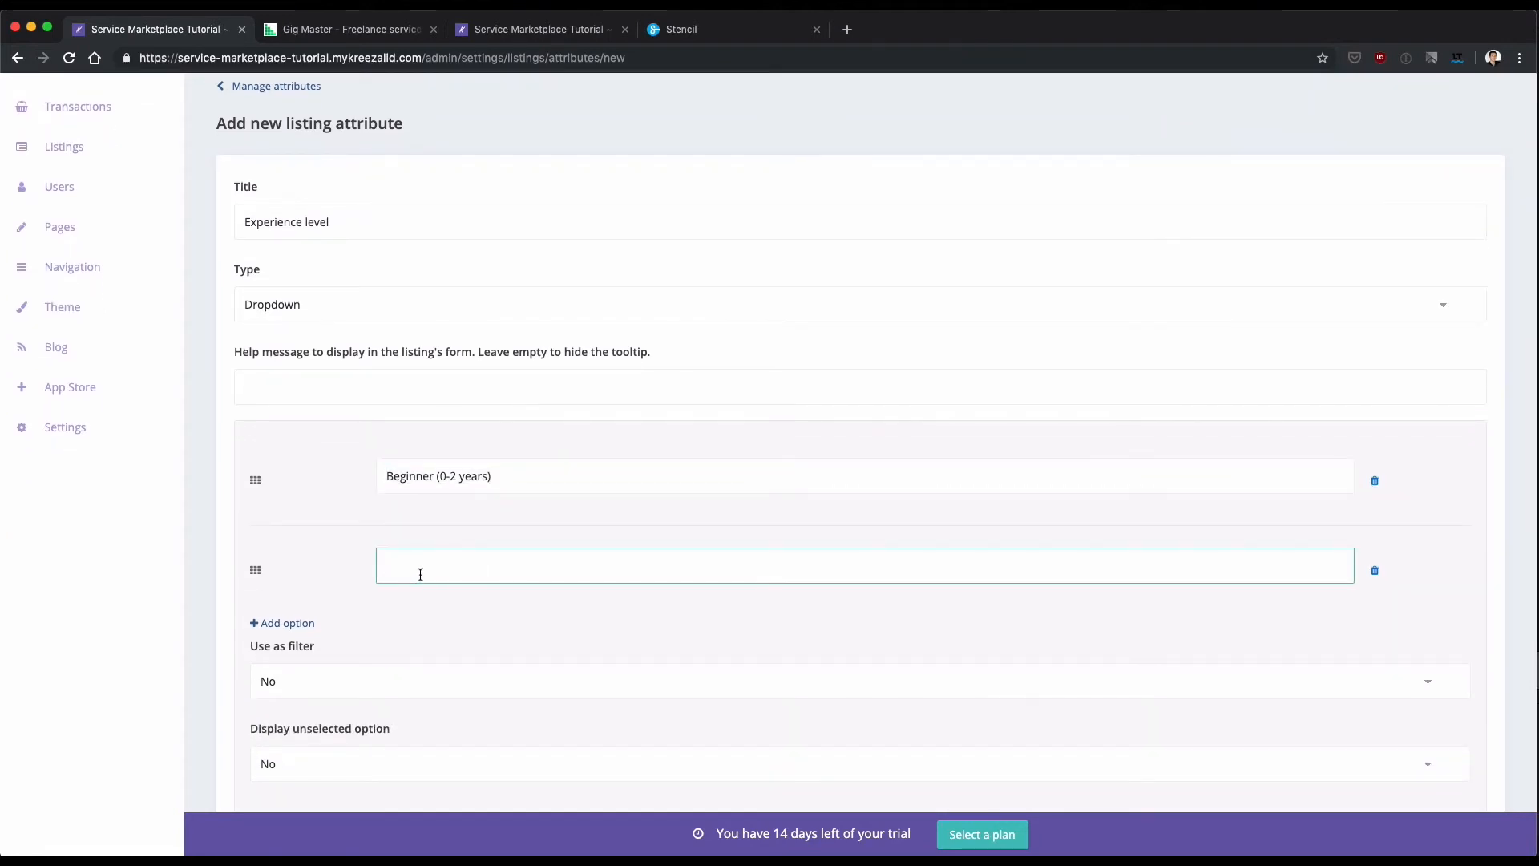
{"action": "type", "text": "Intermediate (2-7 yea"}
{"action": "scroll", "coordinate": [388, 656], "scroll_direction": "down", "scroll_amount": 3}
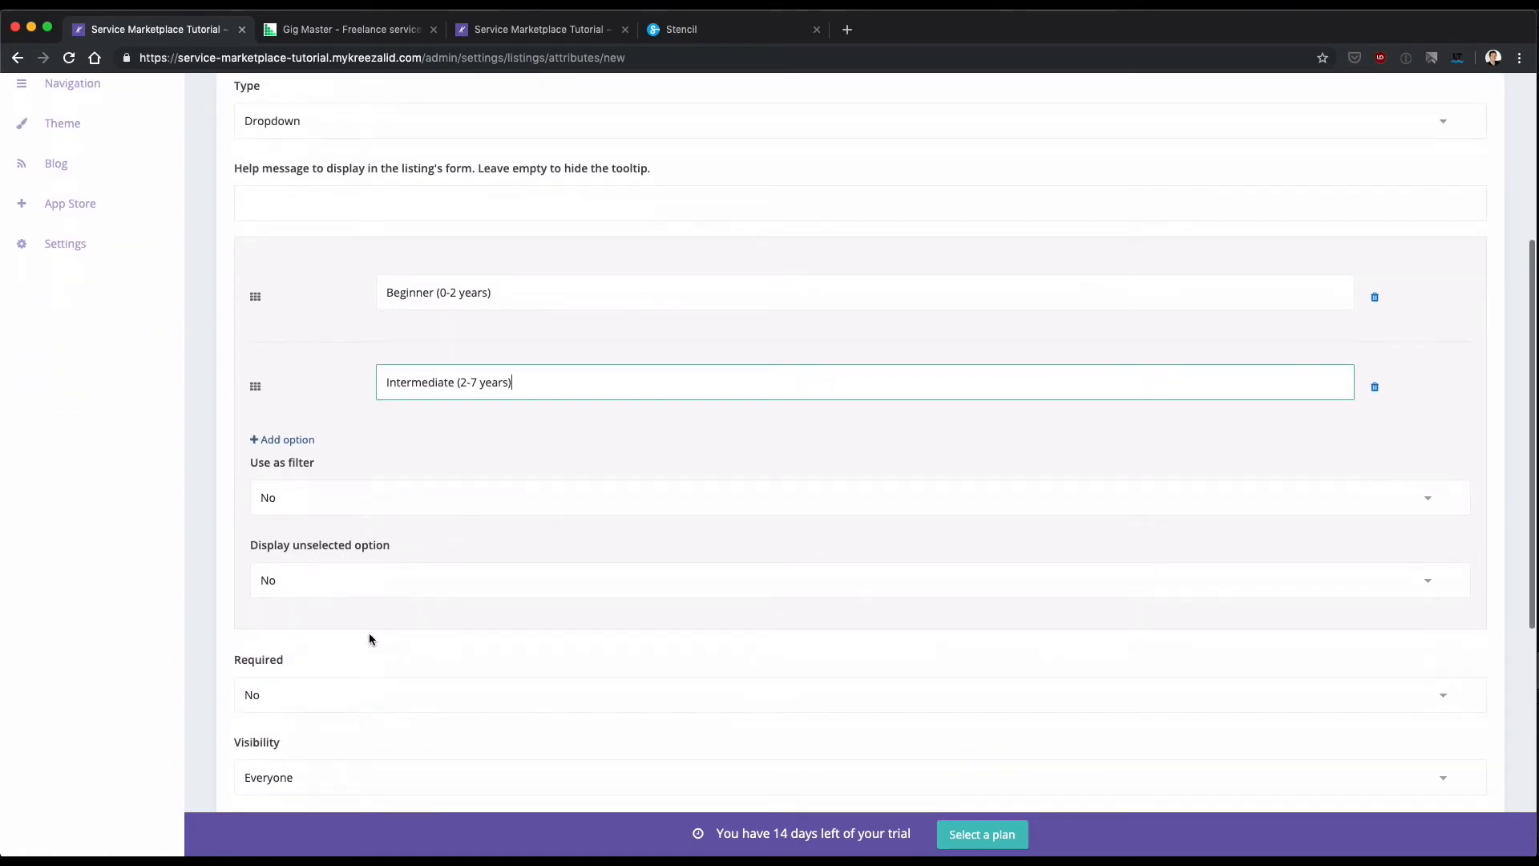
{"action": "left_click", "coordinate": [282, 441]}
{"action": "left_click", "coordinate": [439, 471]}
{"action": "type", "text": "Expe"}
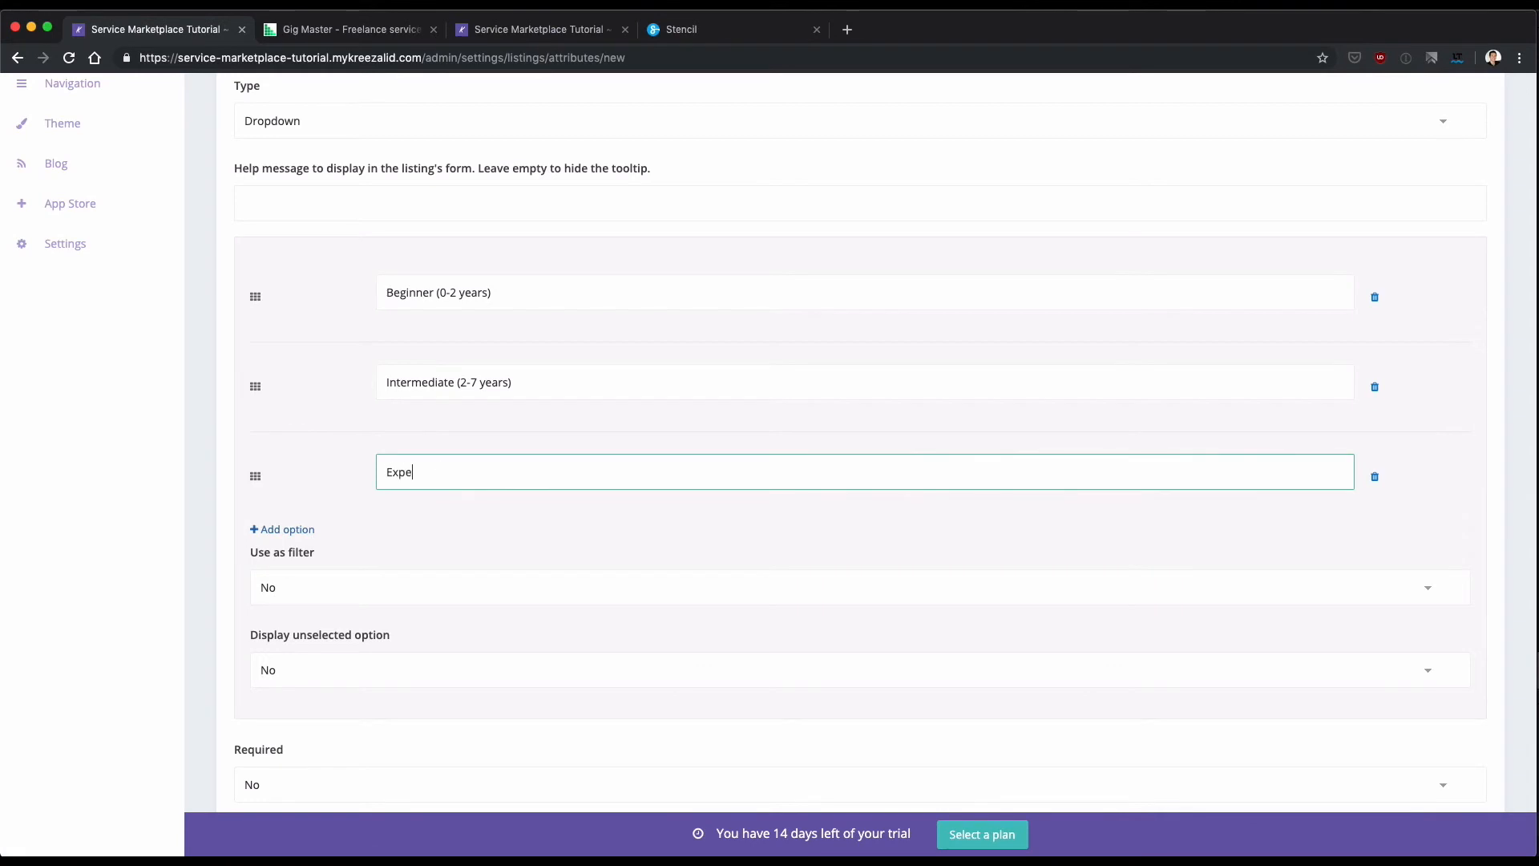
{"action": "type", "text": "rt (67+ years"}
Set the Experience level attribute's Use as filter option to Yes
{"action": "scroll", "coordinate": [436, 547], "scroll_direction": "down", "scroll_amount": 3}
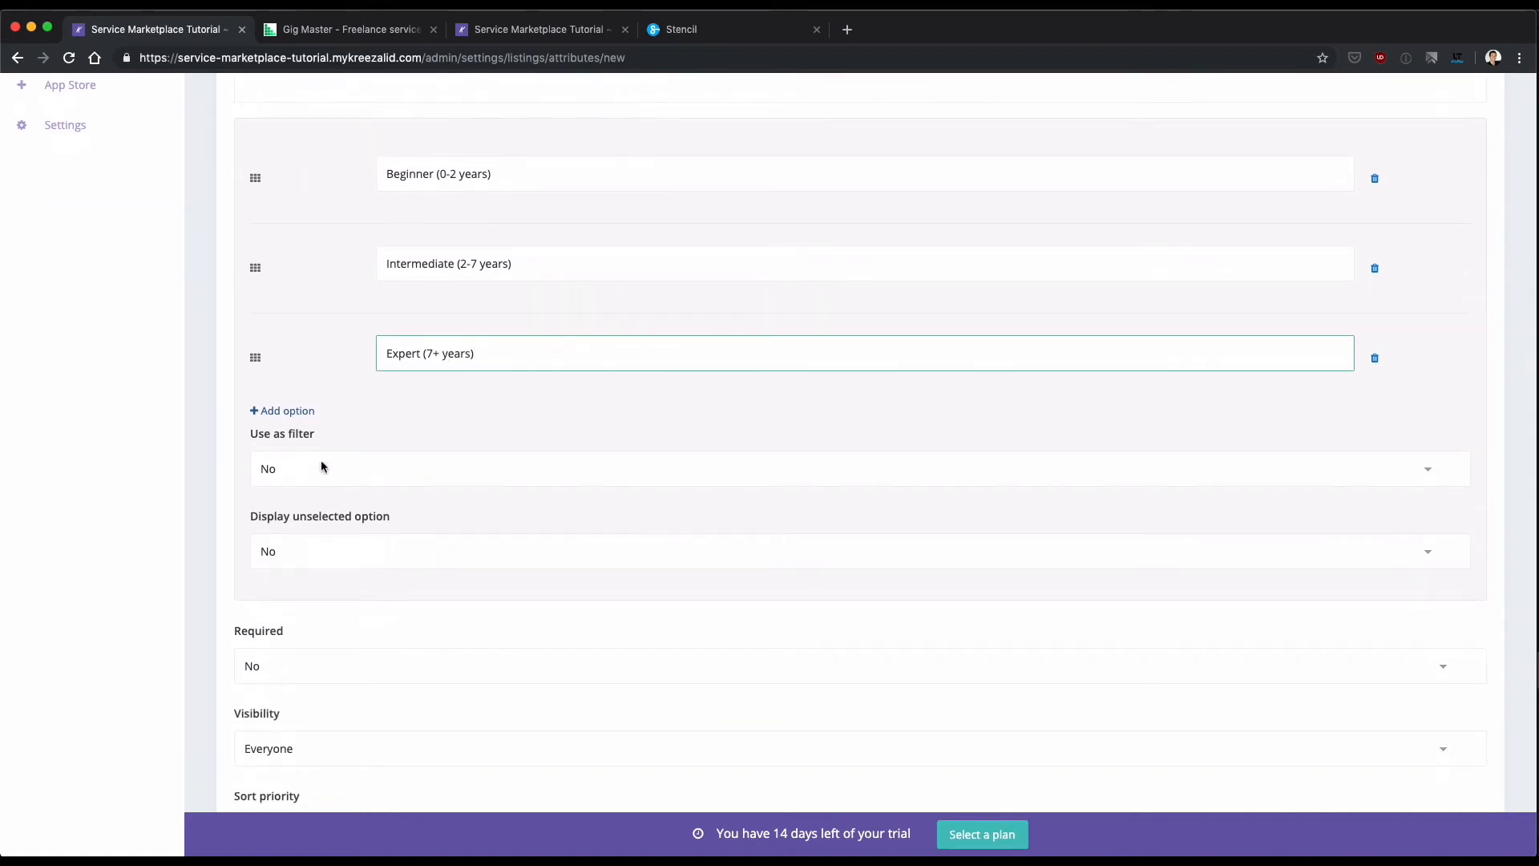
{"action": "left_click", "coordinate": [321, 465]}
{"action": "left_click", "coordinate": [316, 477]}
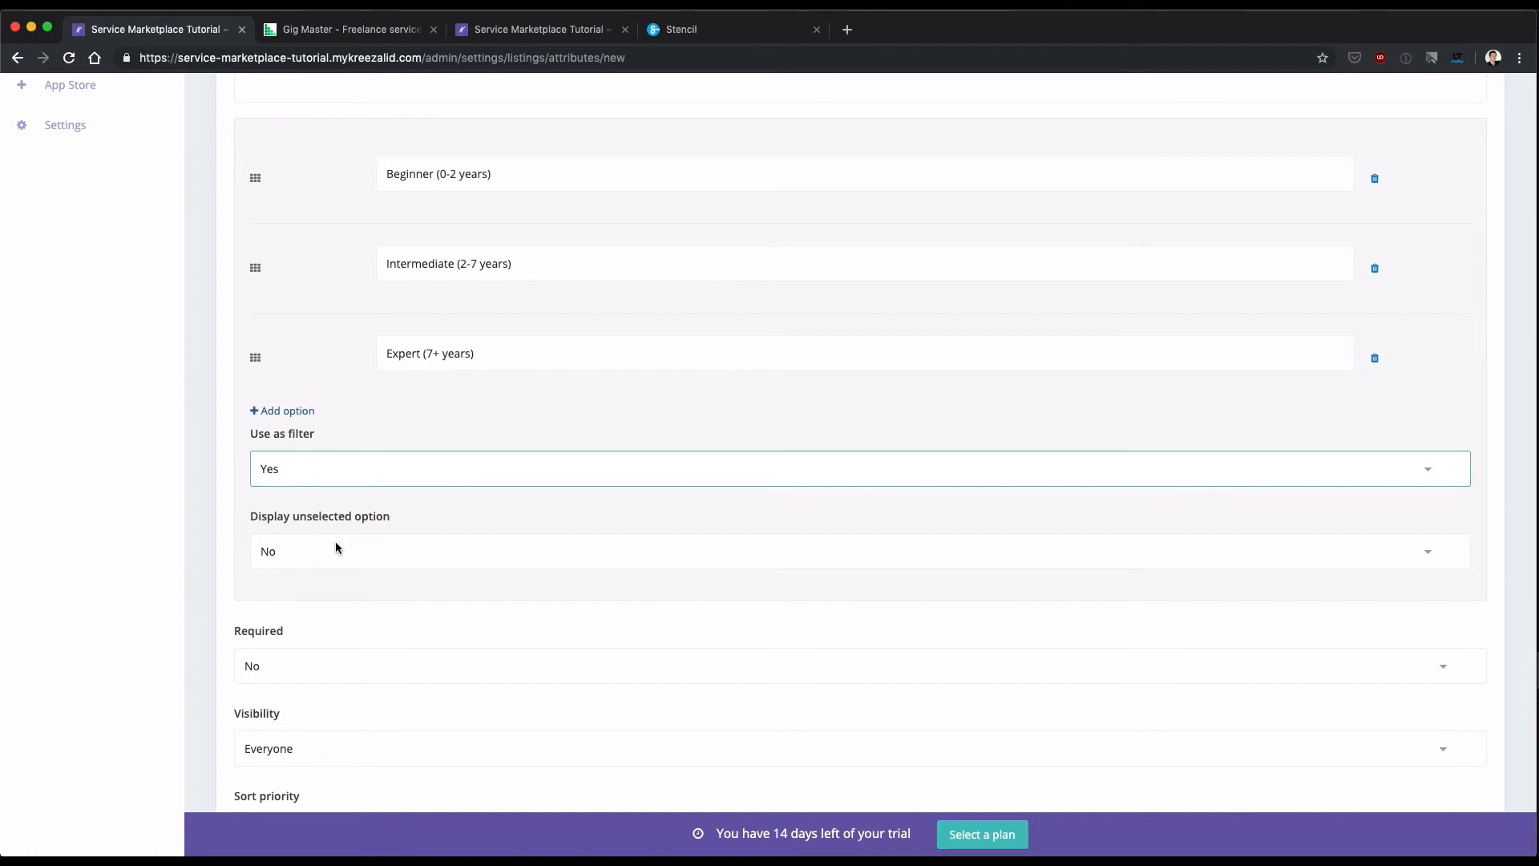
Keep the Experience level attribute's Required setting at No, assign the attribute to all categories and save it
{"action": "scroll", "coordinate": [335, 541], "scroll_direction": "down", "scroll_amount": 1}
{"action": "scroll", "coordinate": [343, 519], "scroll_direction": "down", "scroll_amount": 3}
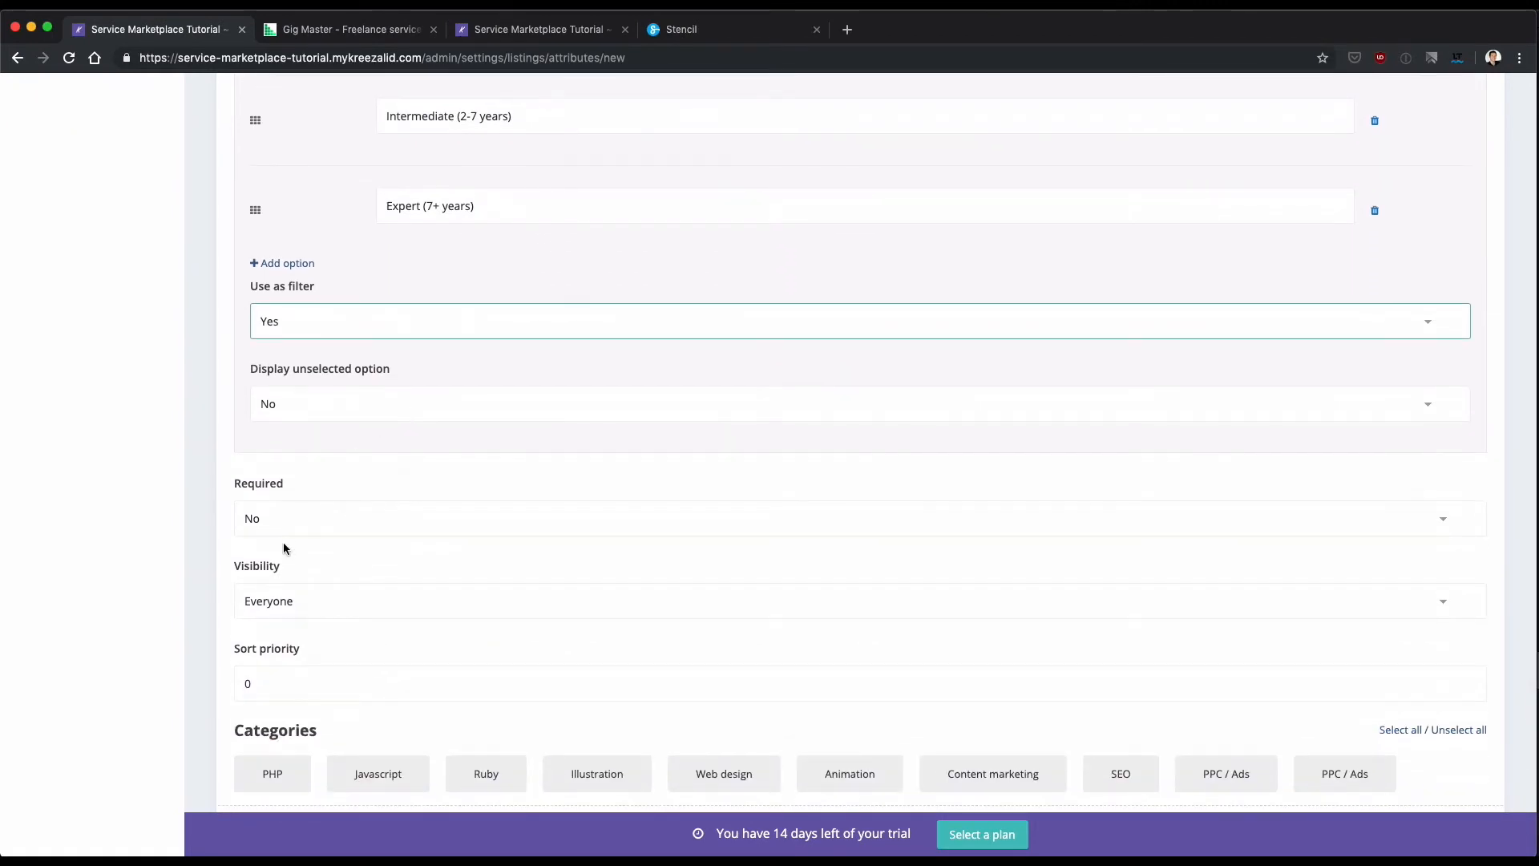
{"action": "left_click", "coordinate": [290, 517]}
{"action": "left_click", "coordinate": [295, 510]}
{"action": "scroll", "coordinate": [295, 510], "scroll_direction": "down", "scroll_amount": 5}
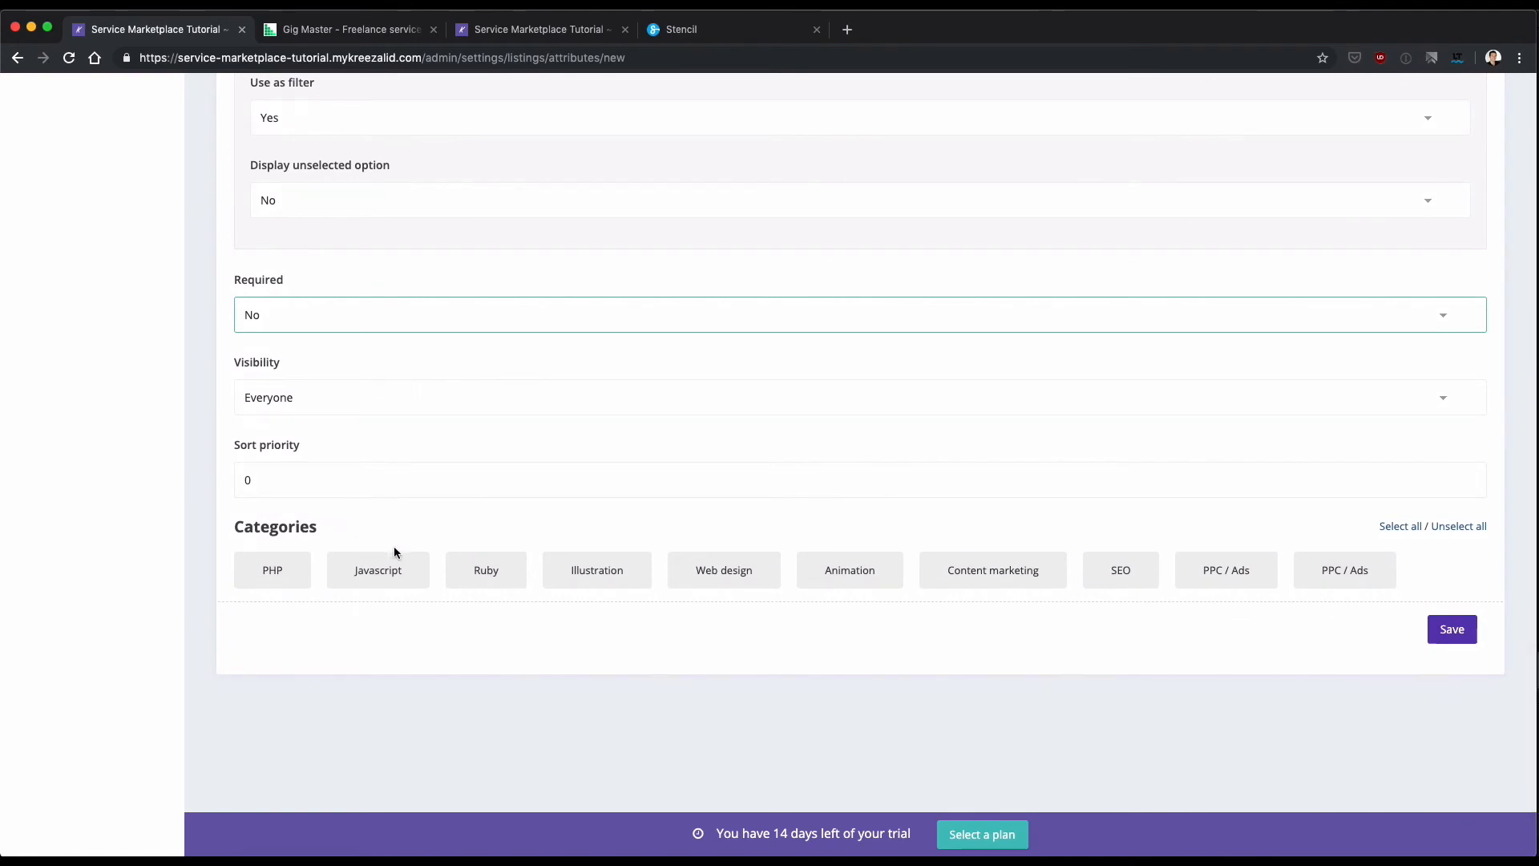
{"action": "left_click", "coordinate": [1400, 527]}
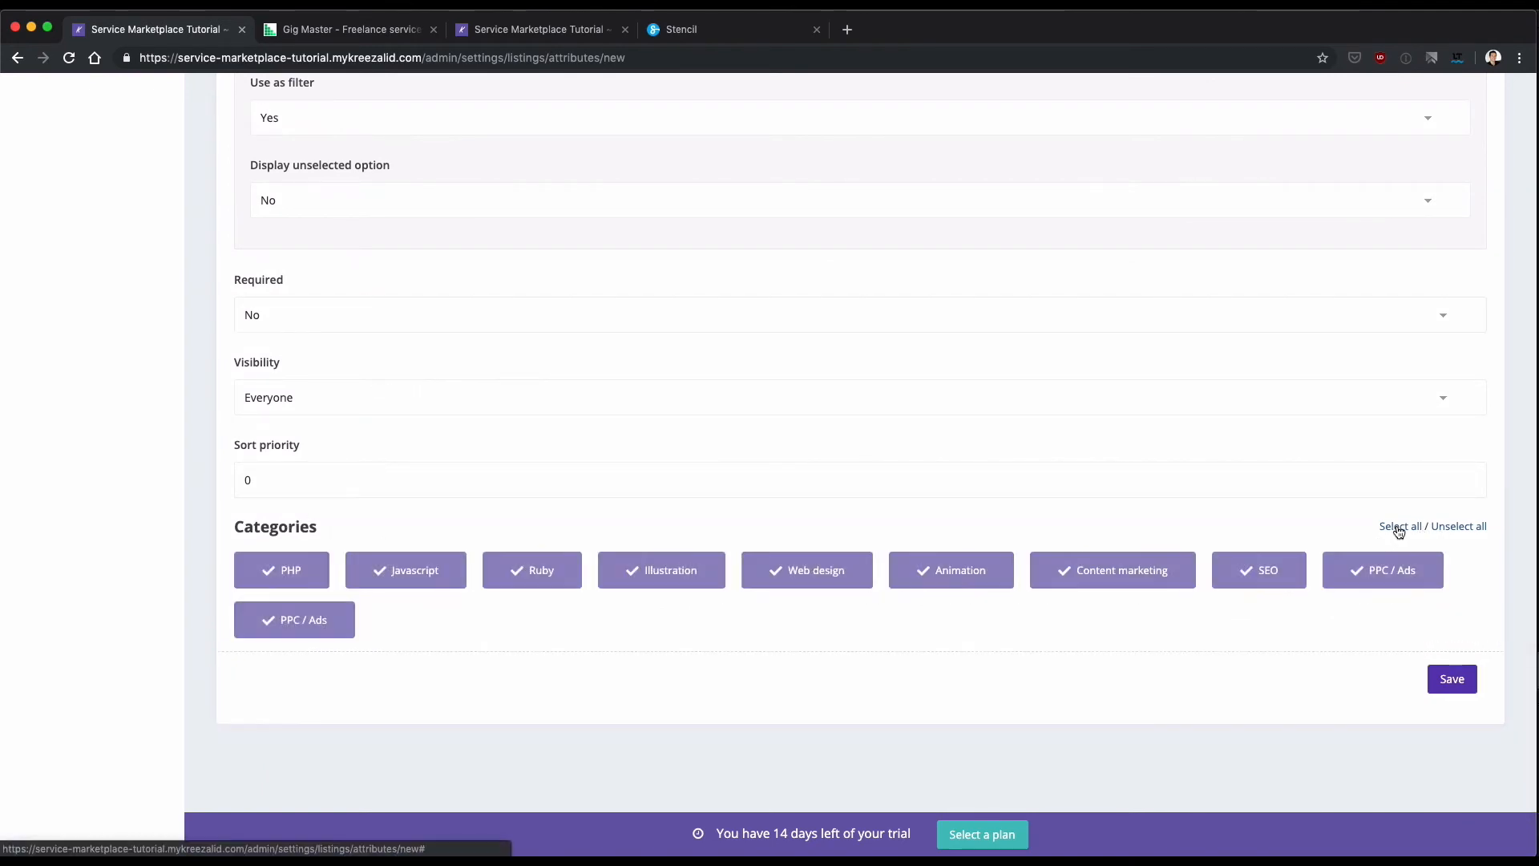
{"action": "left_click", "coordinate": [1455, 682]}
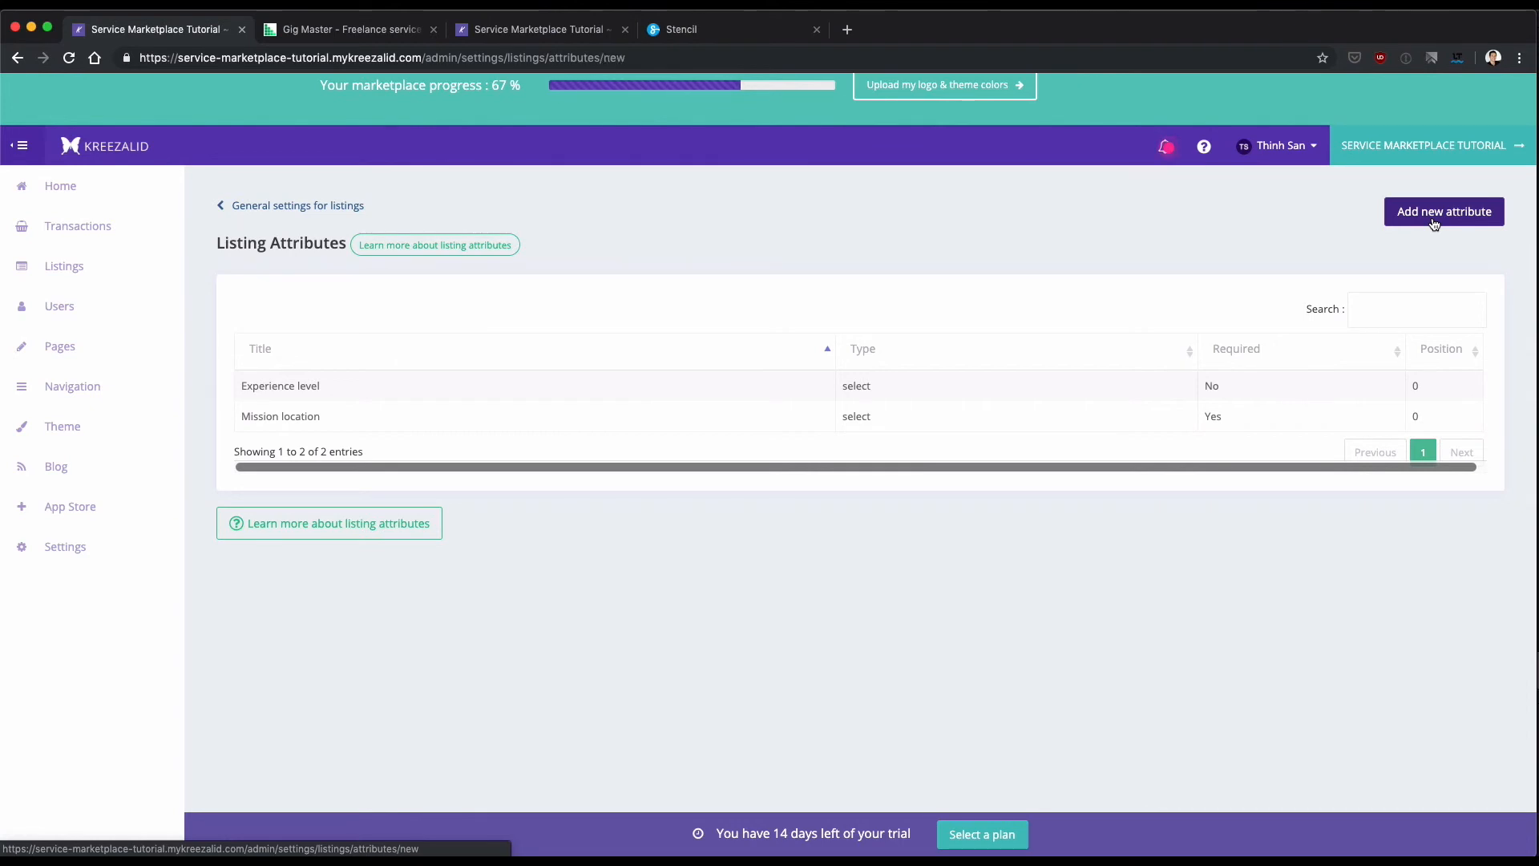
Start a new listing attribute and title it "Design specialty"
{"action": "left_click", "coordinate": [1434, 213]}
{"action": "scroll", "coordinate": [306, 405], "scroll_direction": "down", "scroll_amount": 1}
{"action": "left_click", "coordinate": [286, 351]}
{"action": "type", "text": "Sel"}
{"action": "key", "text": "BackSpace"}
{"action": "key", "text": "BackSpace"}
{"action": "key", "text": "BackSpace"}
{"action": "type", "text": "Design specialy"}
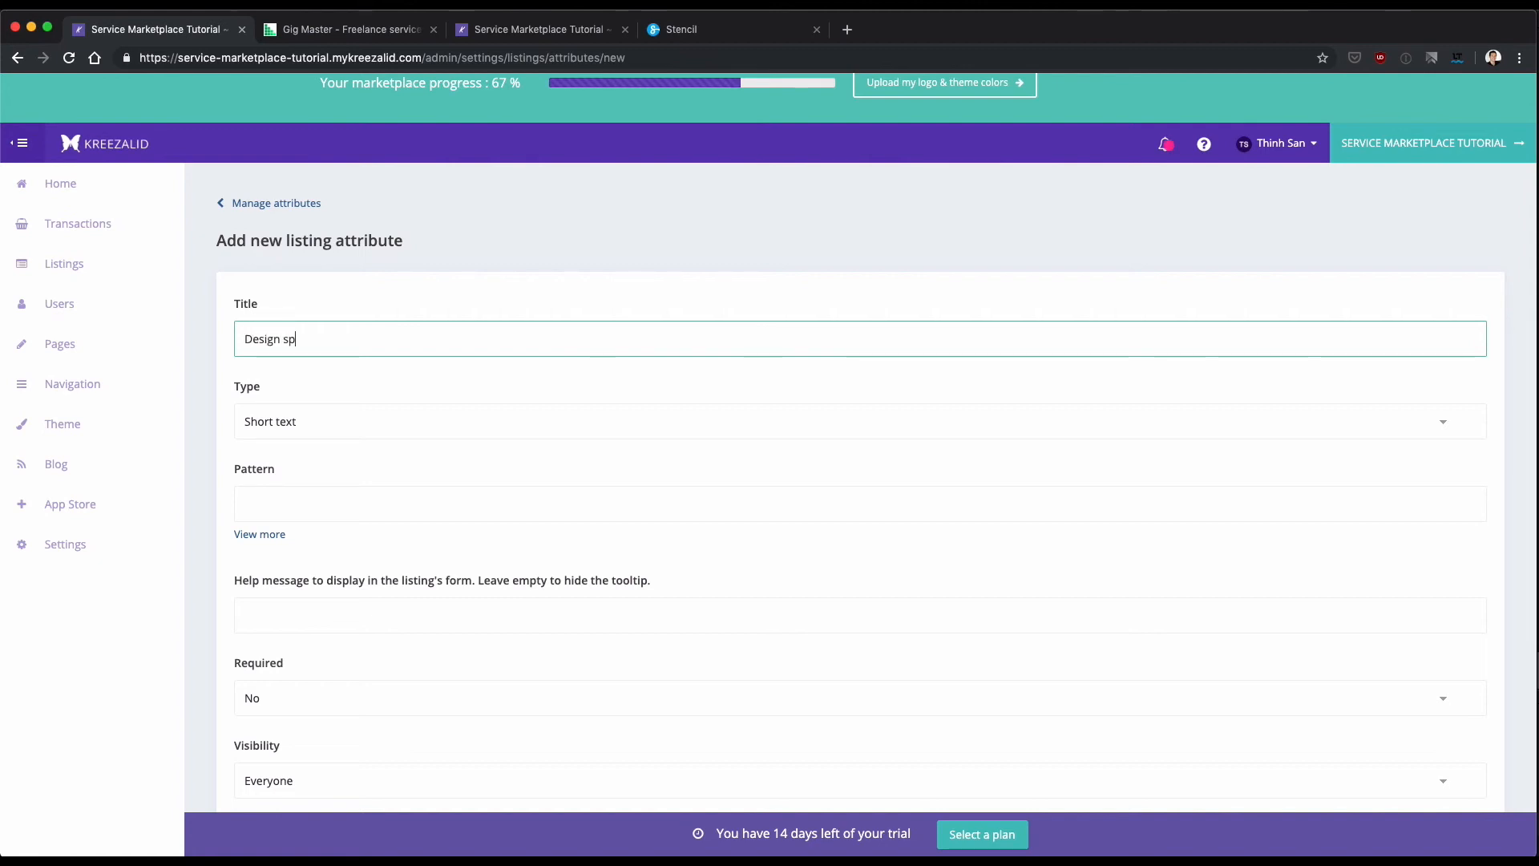
{"action": "key", "text": "BackSpace"}
{"action": "key", "text": "BackSpace"}
{"action": "type", "text": "t"}
{"action": "type", "text": "lty"}
{"action": "key", "text": "Tab"}
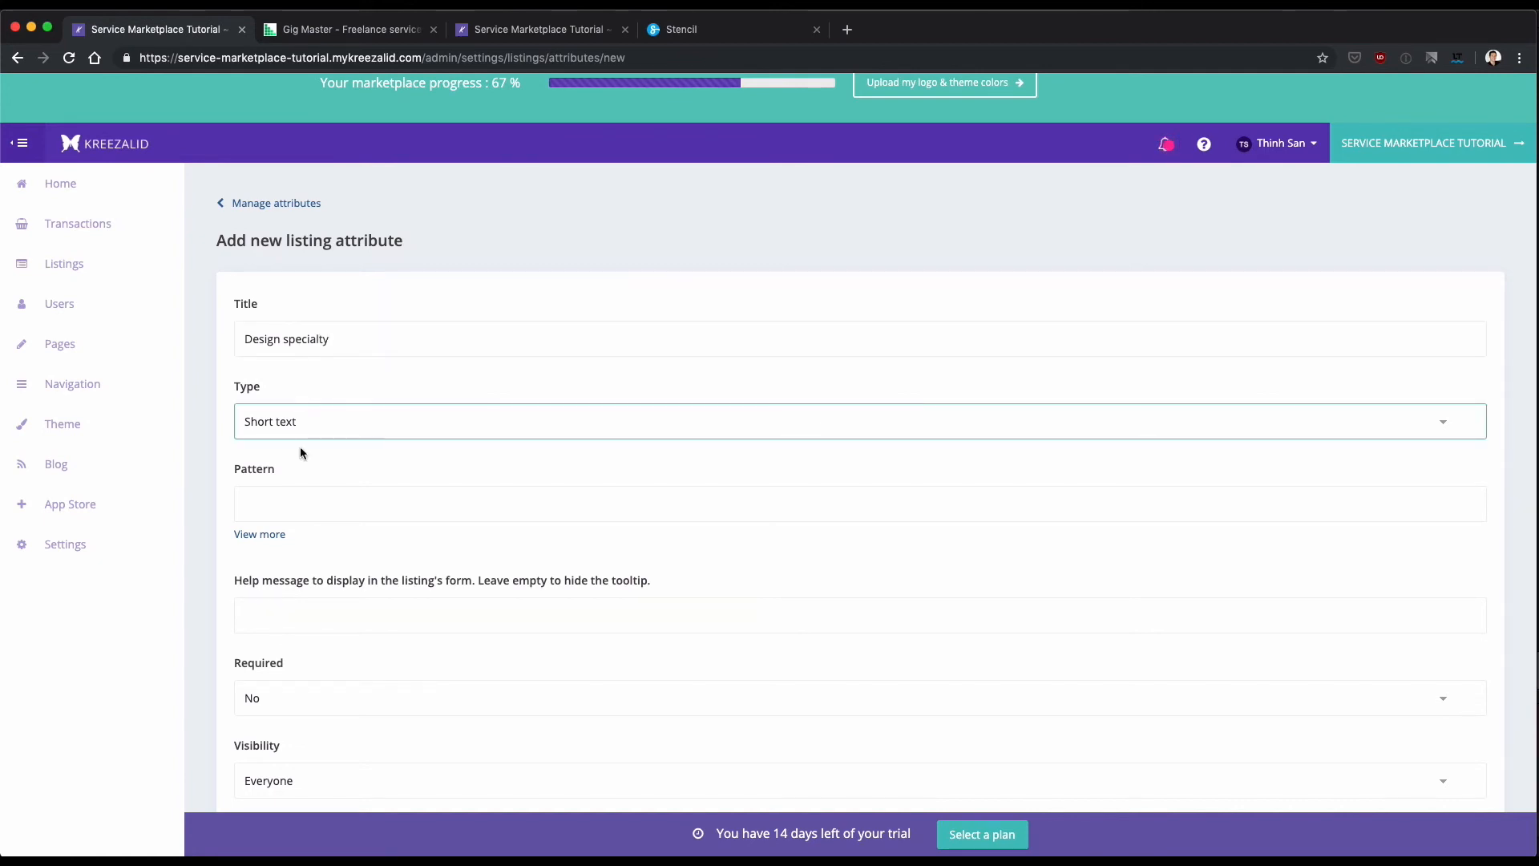
Set the Design specialty attribute's type to Checkbox
{"action": "scroll", "coordinate": [300, 446], "scroll_direction": "down", "scroll_amount": 2}
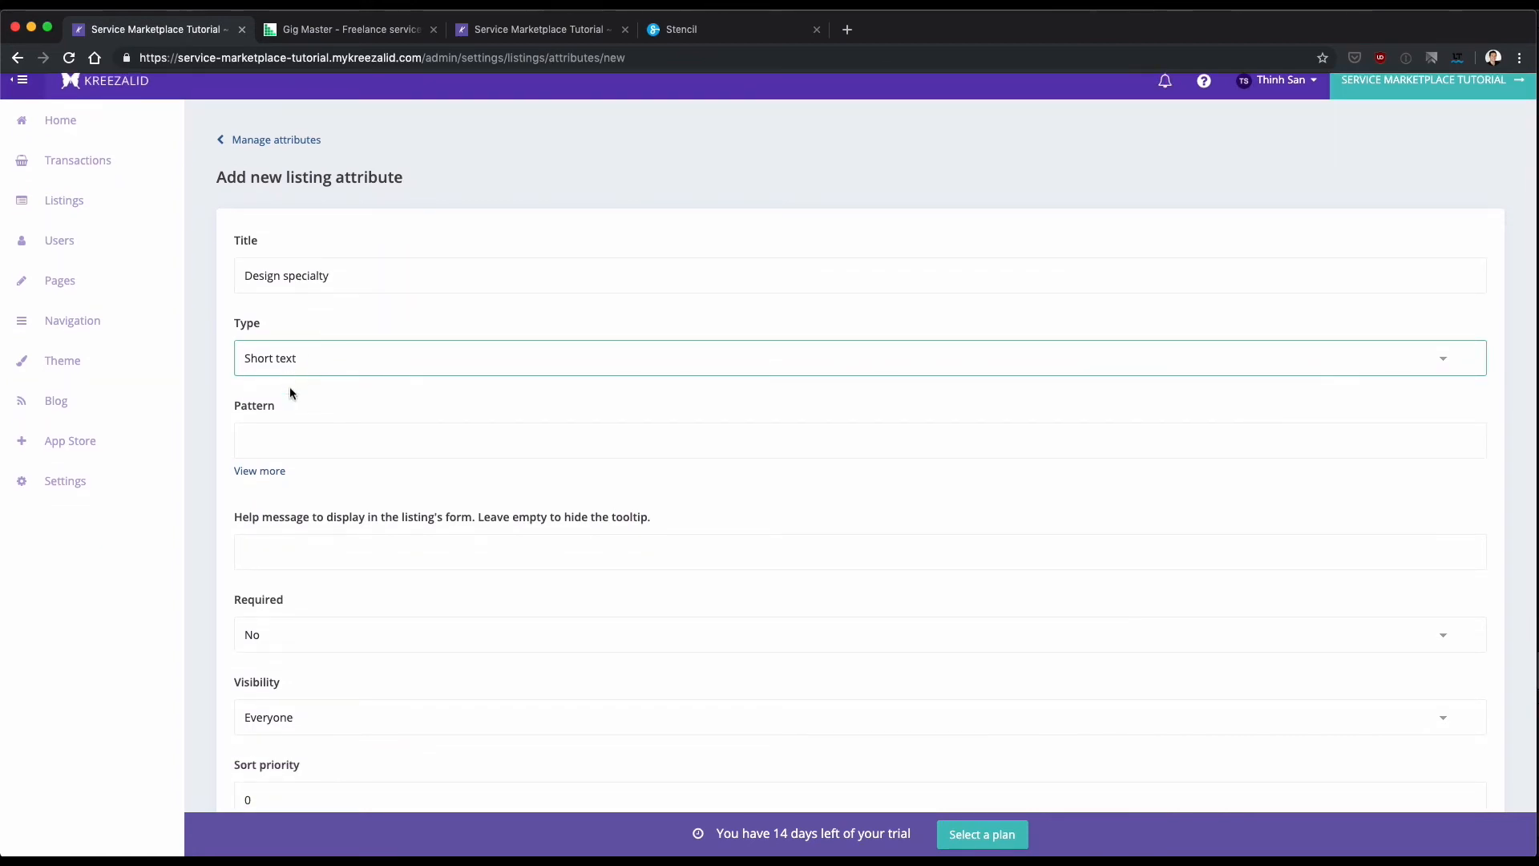
{"action": "left_click", "coordinate": [311, 360]}
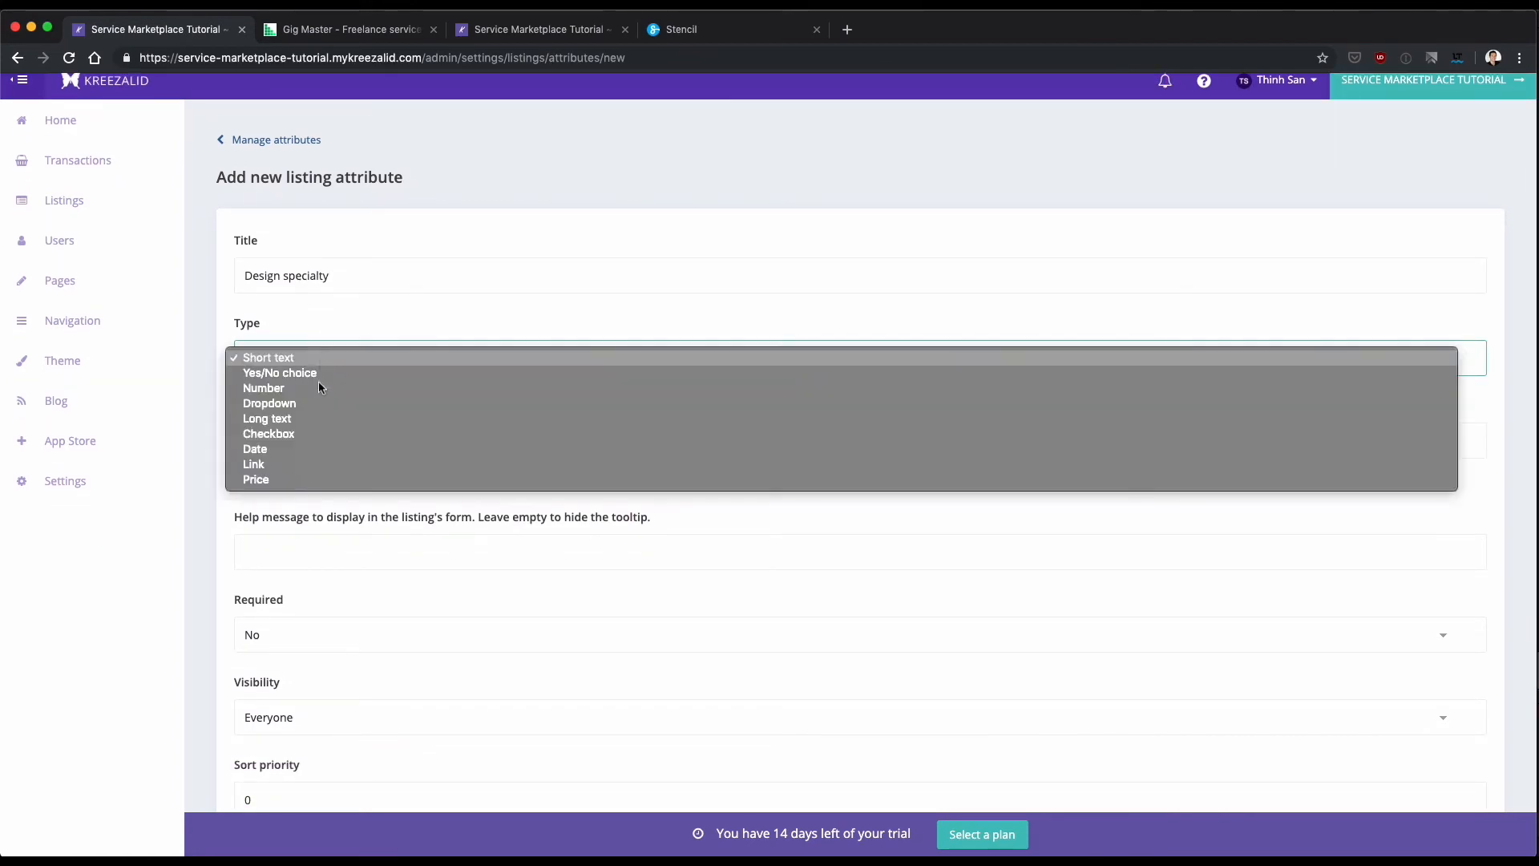
{"action": "left_click", "coordinate": [310, 436]}
Enter "Photoshop" as the first checkbox option of the Design specialty attribute
{"action": "left_click", "coordinate": [402, 532]}
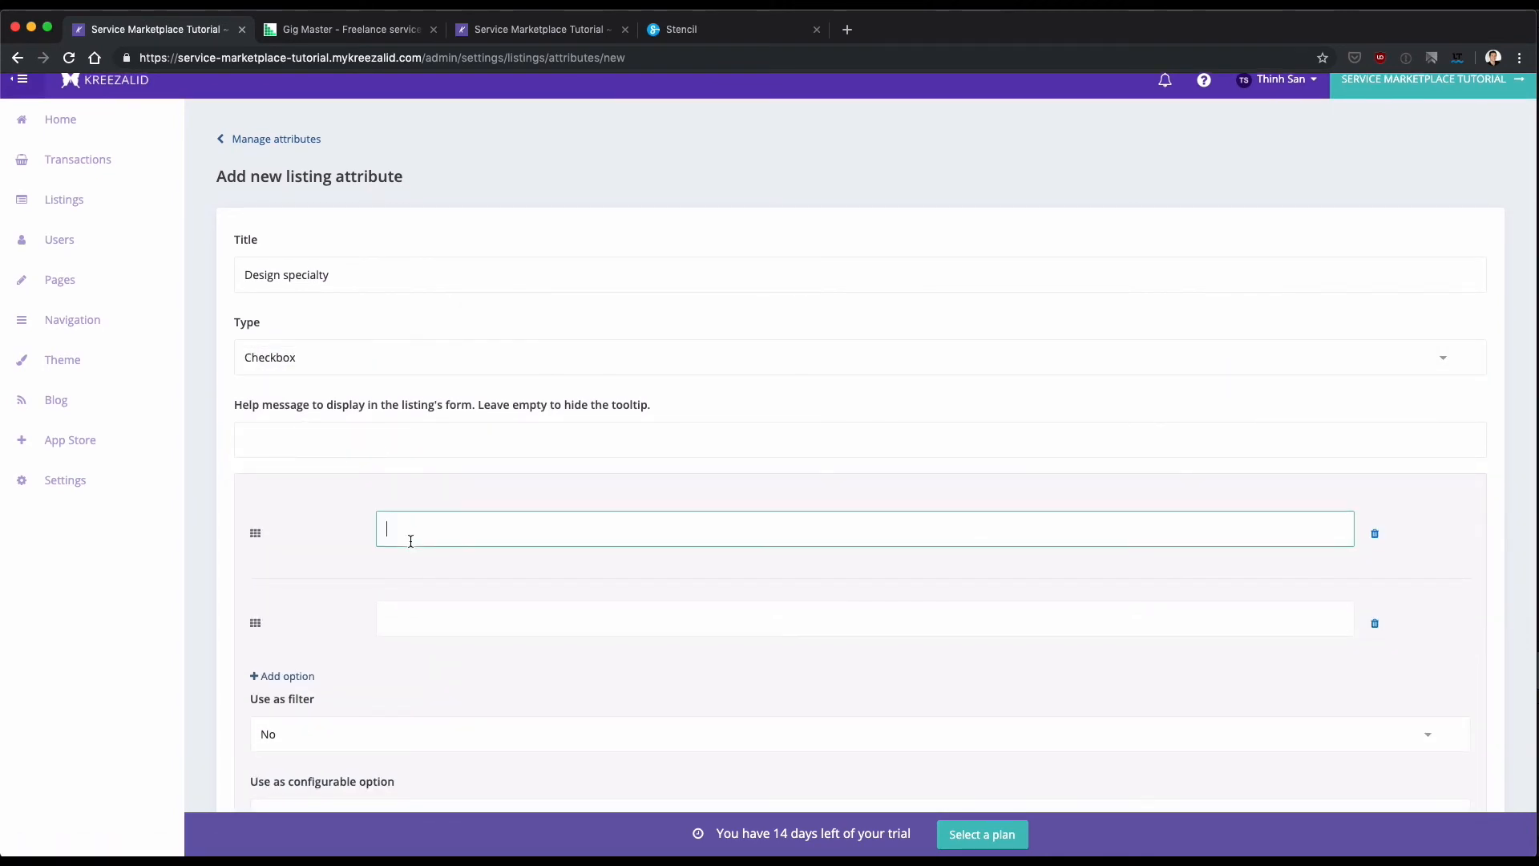
{"action": "scroll", "coordinate": [411, 543], "scroll_direction": "down", "scroll_amount": 2}
{"action": "type", "text": "P"}
{"action": "key", "text": "BackSpace"}
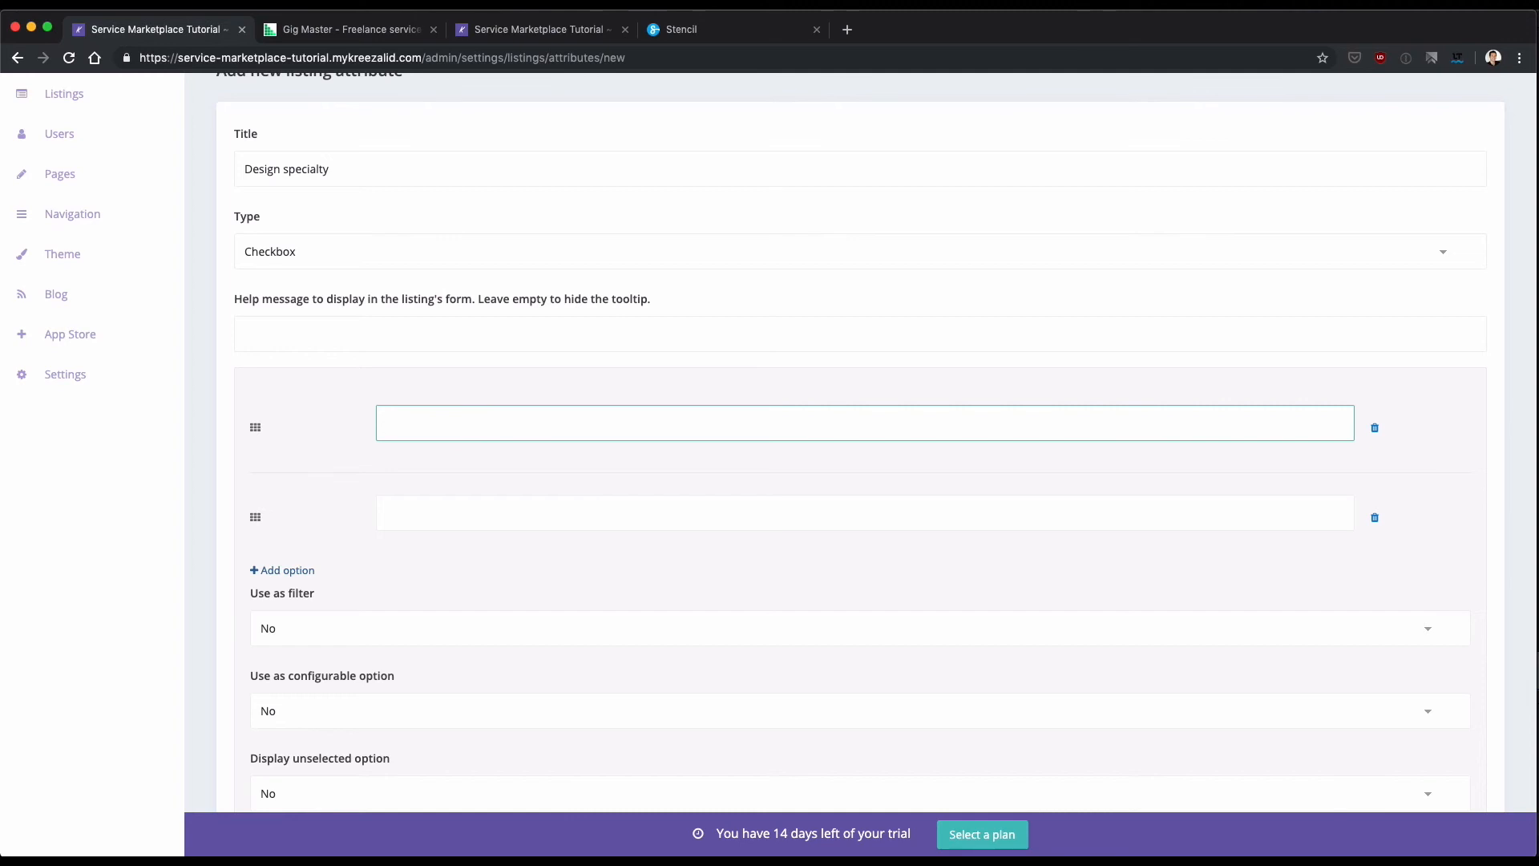
{"action": "type", "text": "Photoshop"}
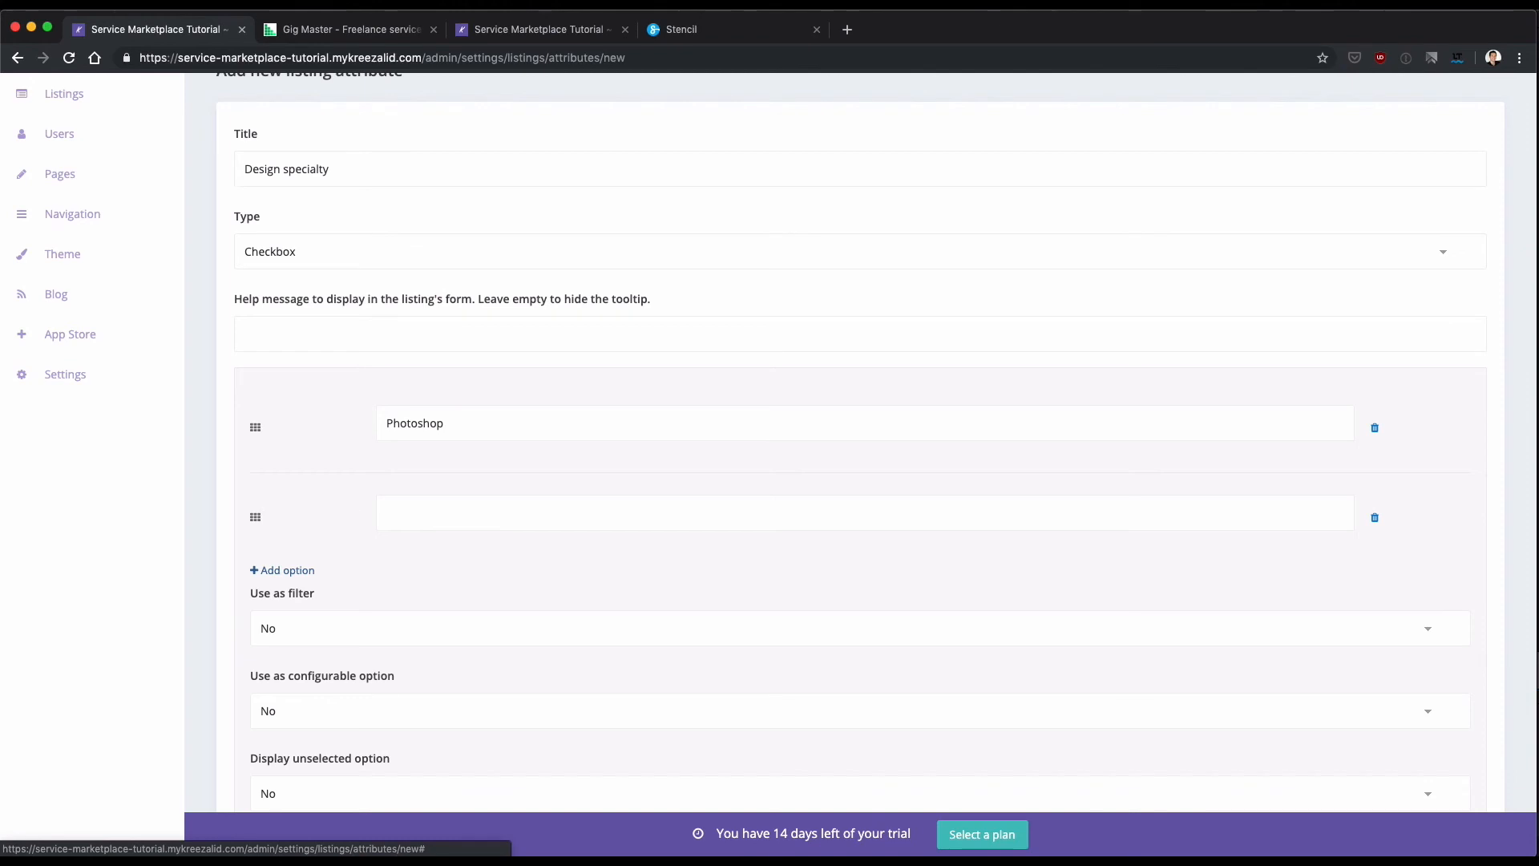
Enter "Illustrator" as the second checkbox option and add a third option "Adobe Premiere"
{"action": "left_click", "coordinate": [435, 529]}
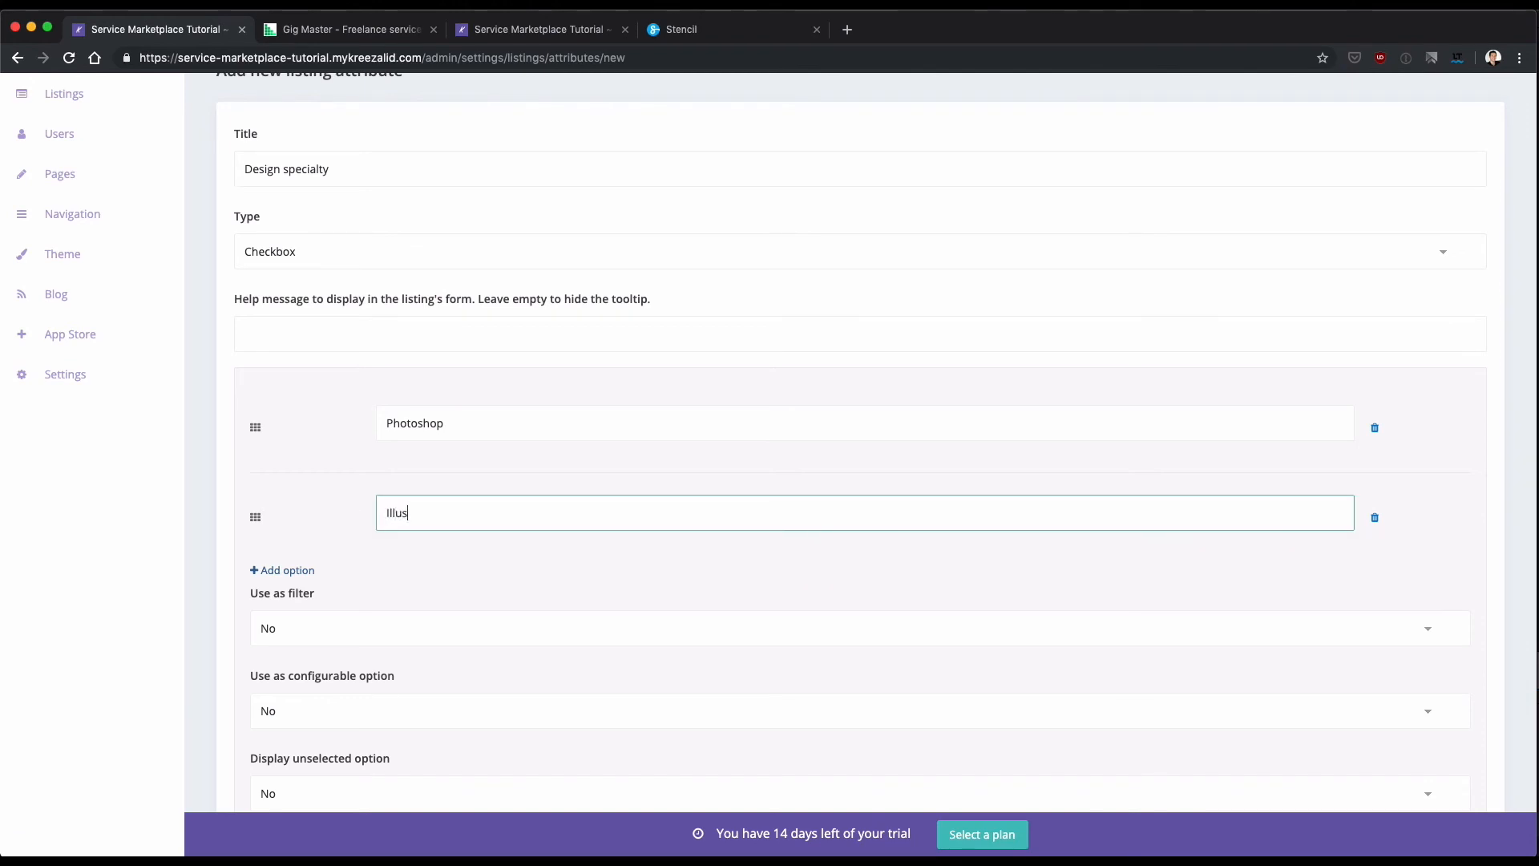
{"action": "type", "text": "Illustrator"}
{"action": "left_click", "coordinate": [310, 571]}
{"action": "left_click", "coordinate": [409, 604]}
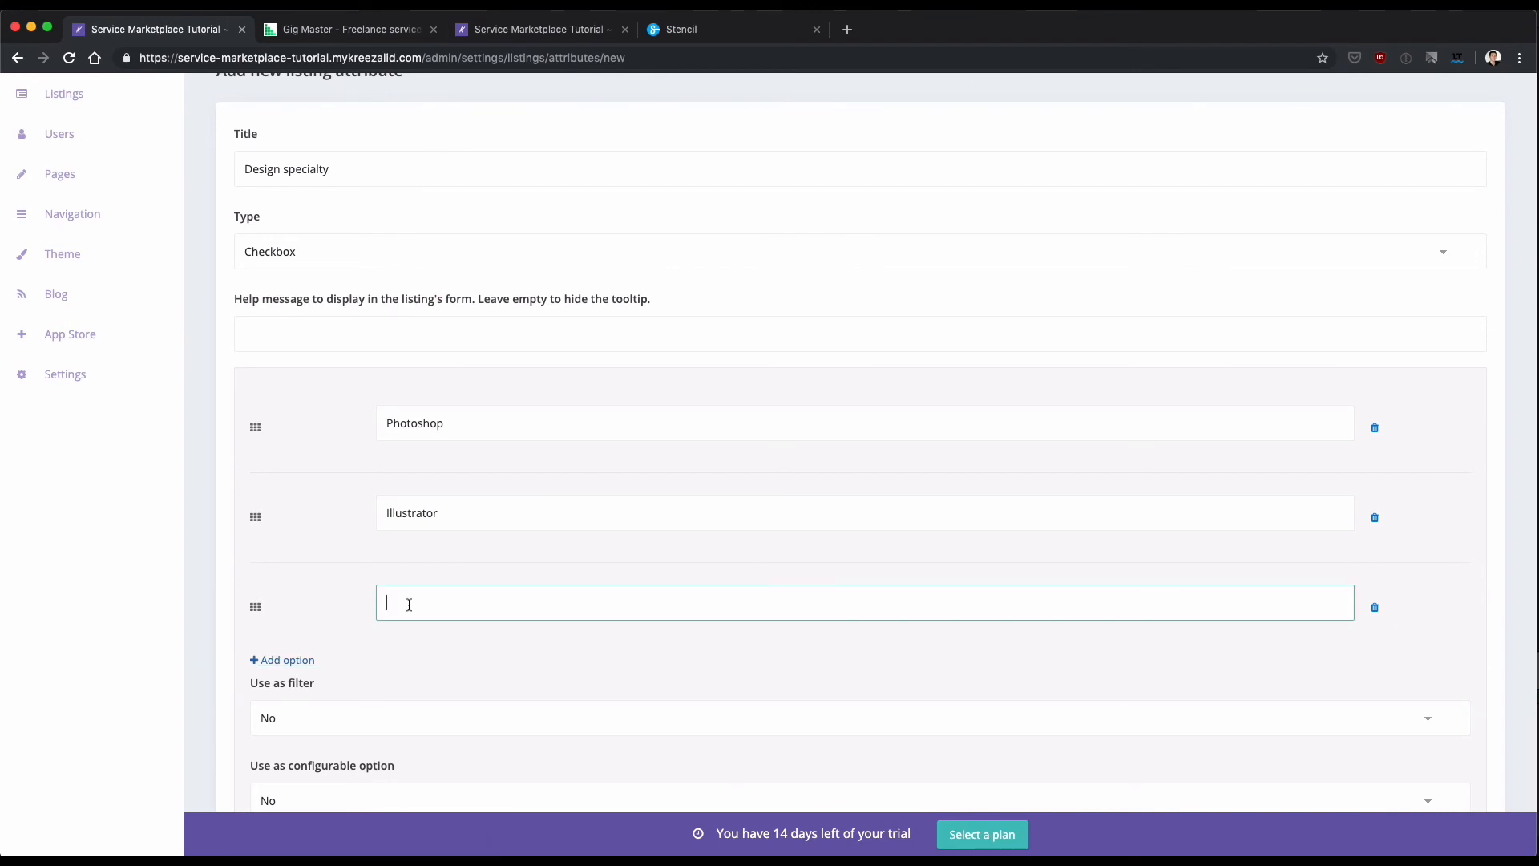
{"action": "type", "text": "Adobe Premiere"}
Assign the Design specialty attribute to the Illustration, Web design and Animation categories and save it
{"action": "scroll", "coordinate": [281, 577], "scroll_direction": "down", "scroll_amount": 5}
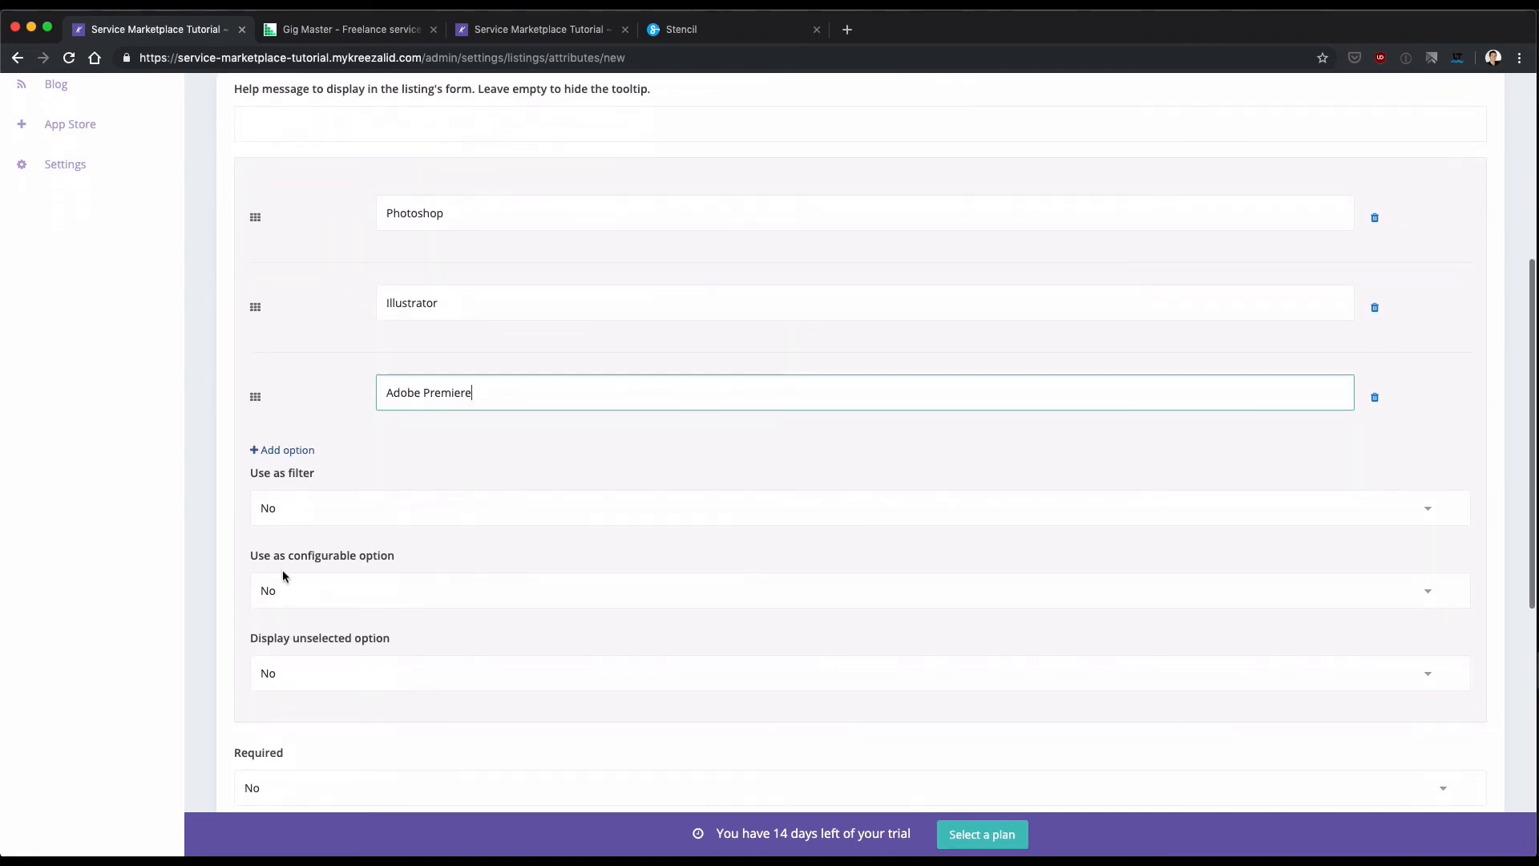
{"action": "scroll", "coordinate": [338, 522], "scroll_direction": "down", "scroll_amount": 3}
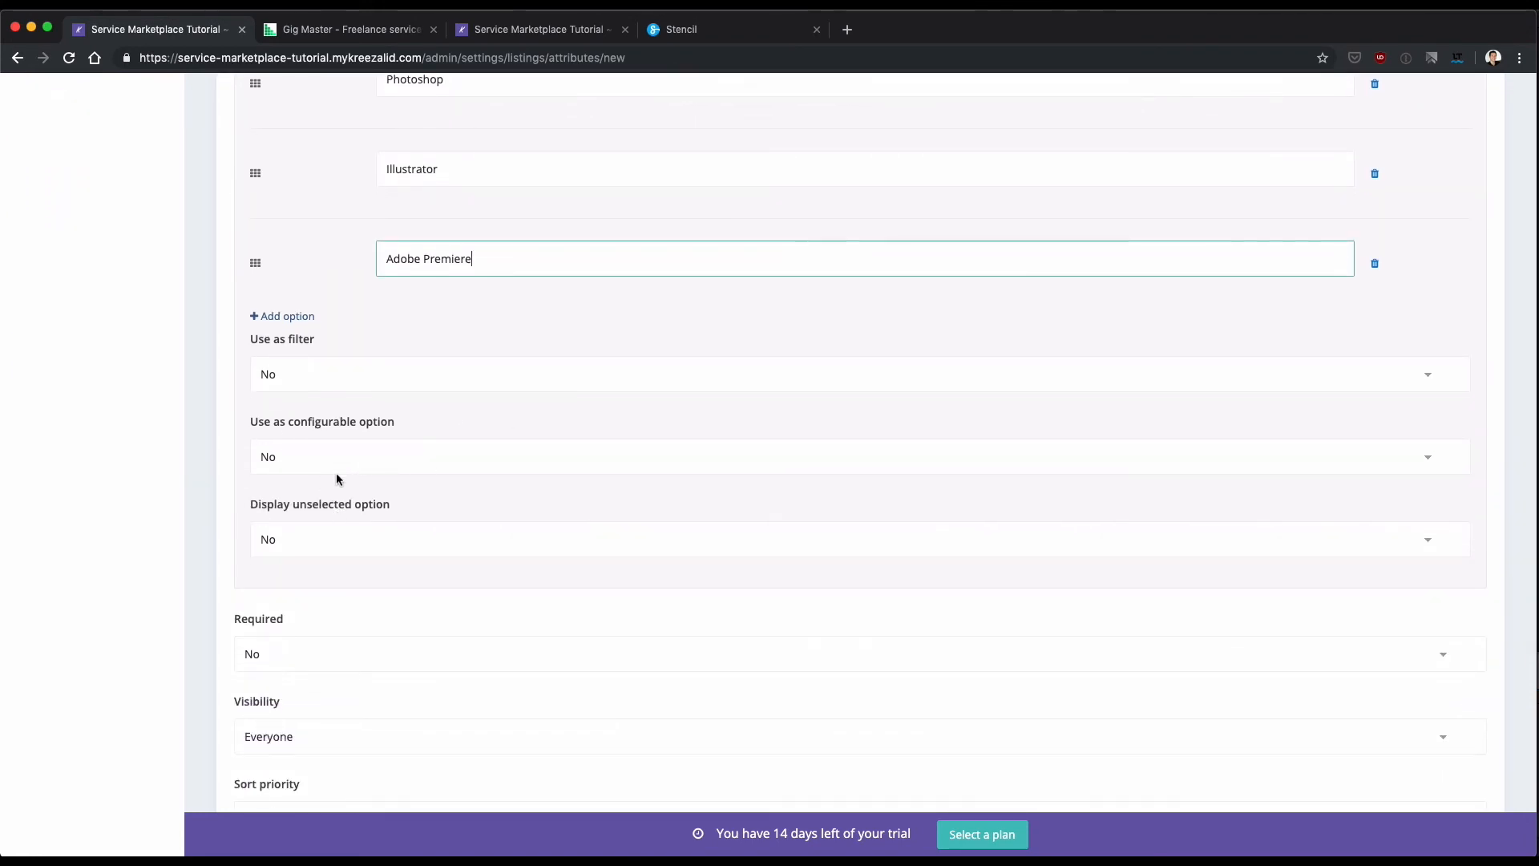
{"action": "scroll", "coordinate": [383, 481], "scroll_direction": "down", "scroll_amount": 1}
{"action": "scroll", "coordinate": [280, 504], "scroll_direction": "down", "scroll_amount": 1}
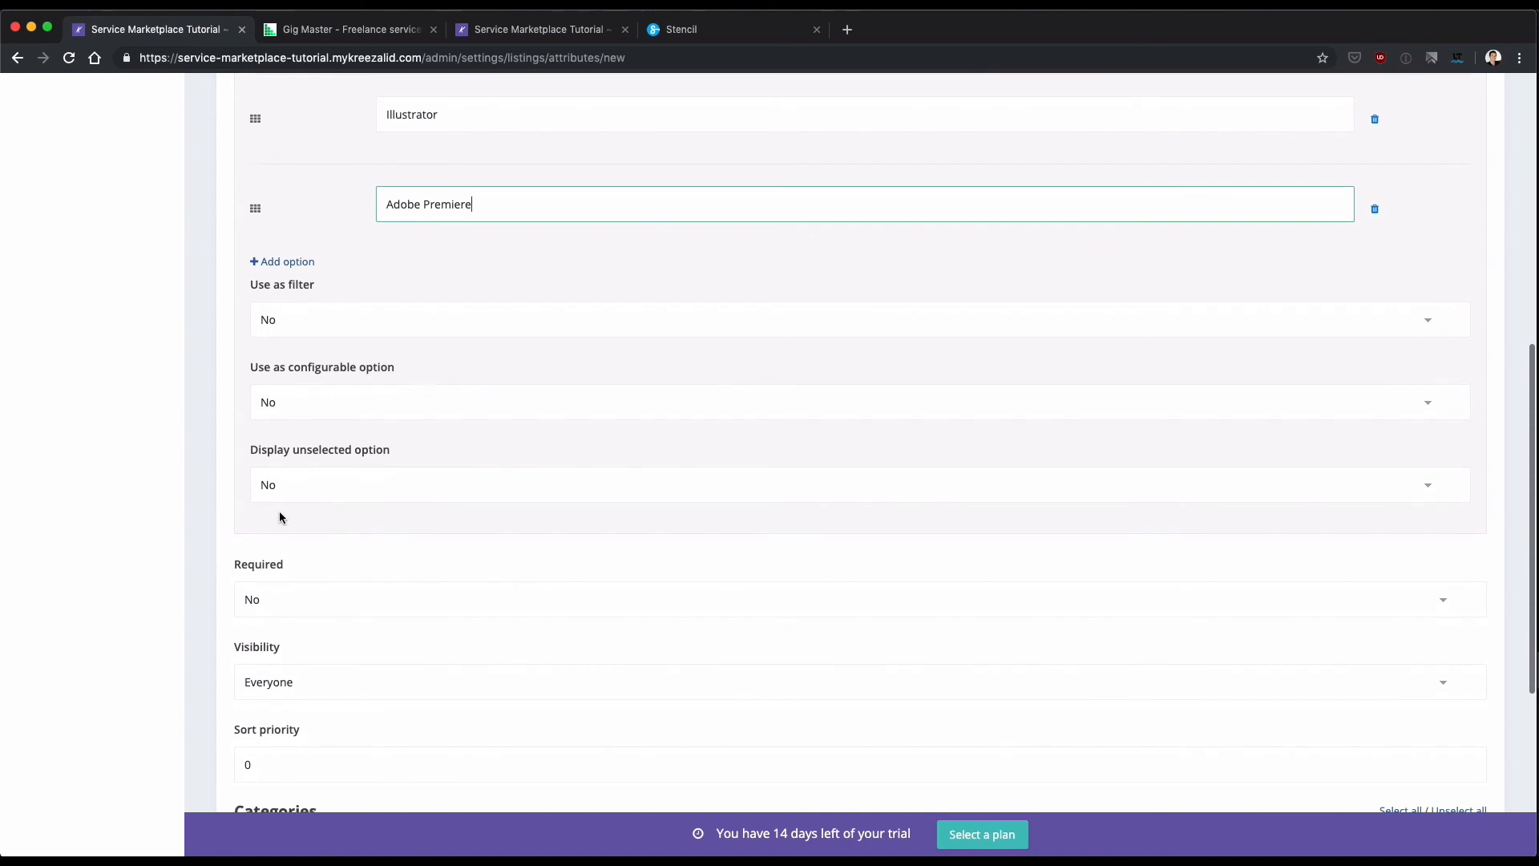
{"action": "scroll", "coordinate": [339, 537], "scroll_direction": "up", "scroll_amount": 5}
{"action": "scroll", "coordinate": [340, 536], "scroll_direction": "down", "scroll_amount": 4}
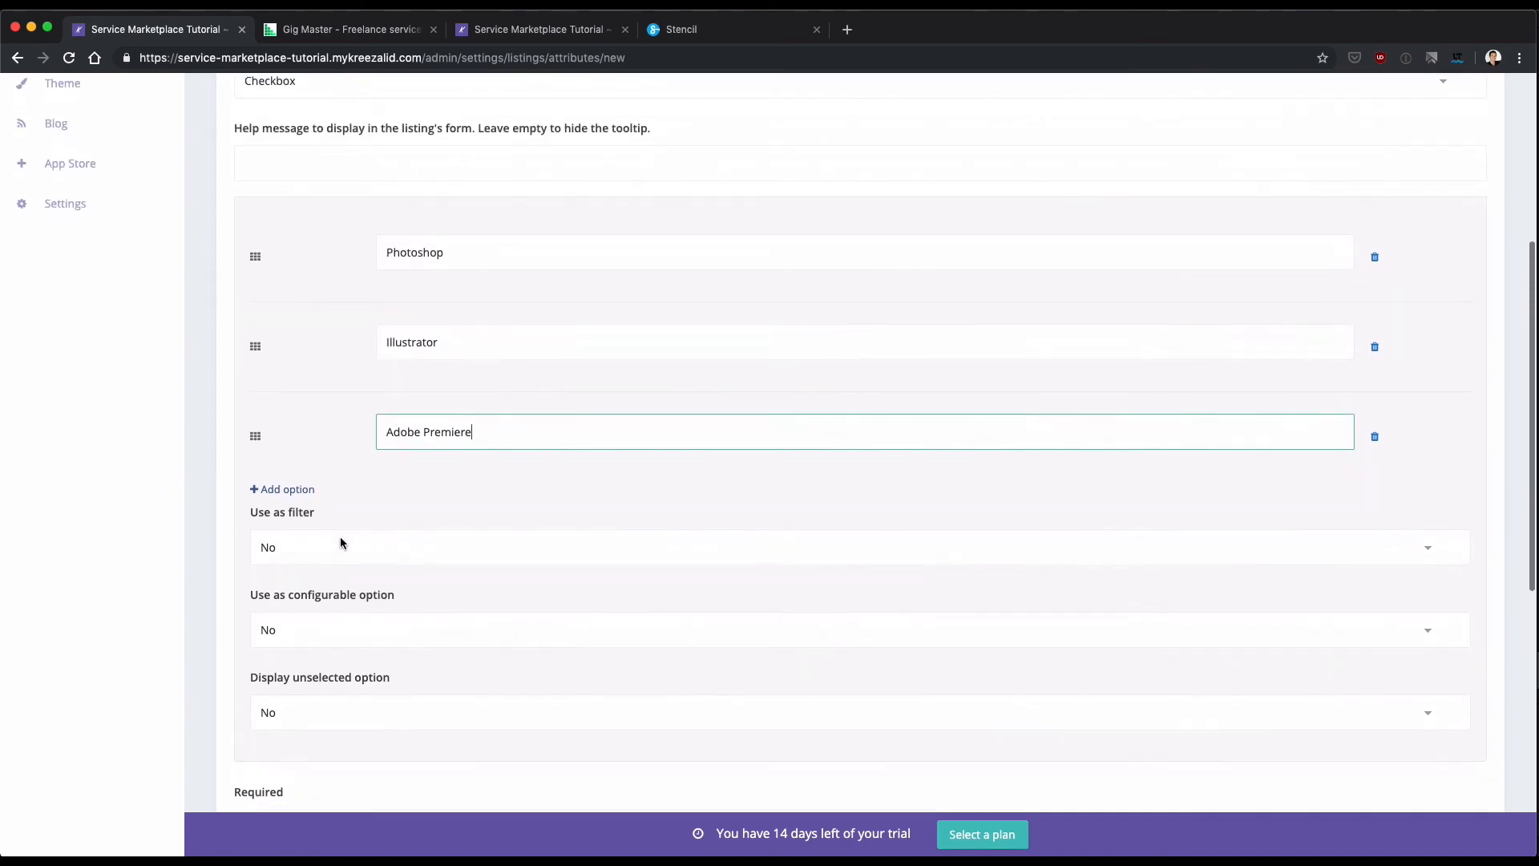
{"action": "scroll", "coordinate": [361, 497], "scroll_direction": "down", "scroll_amount": 3}
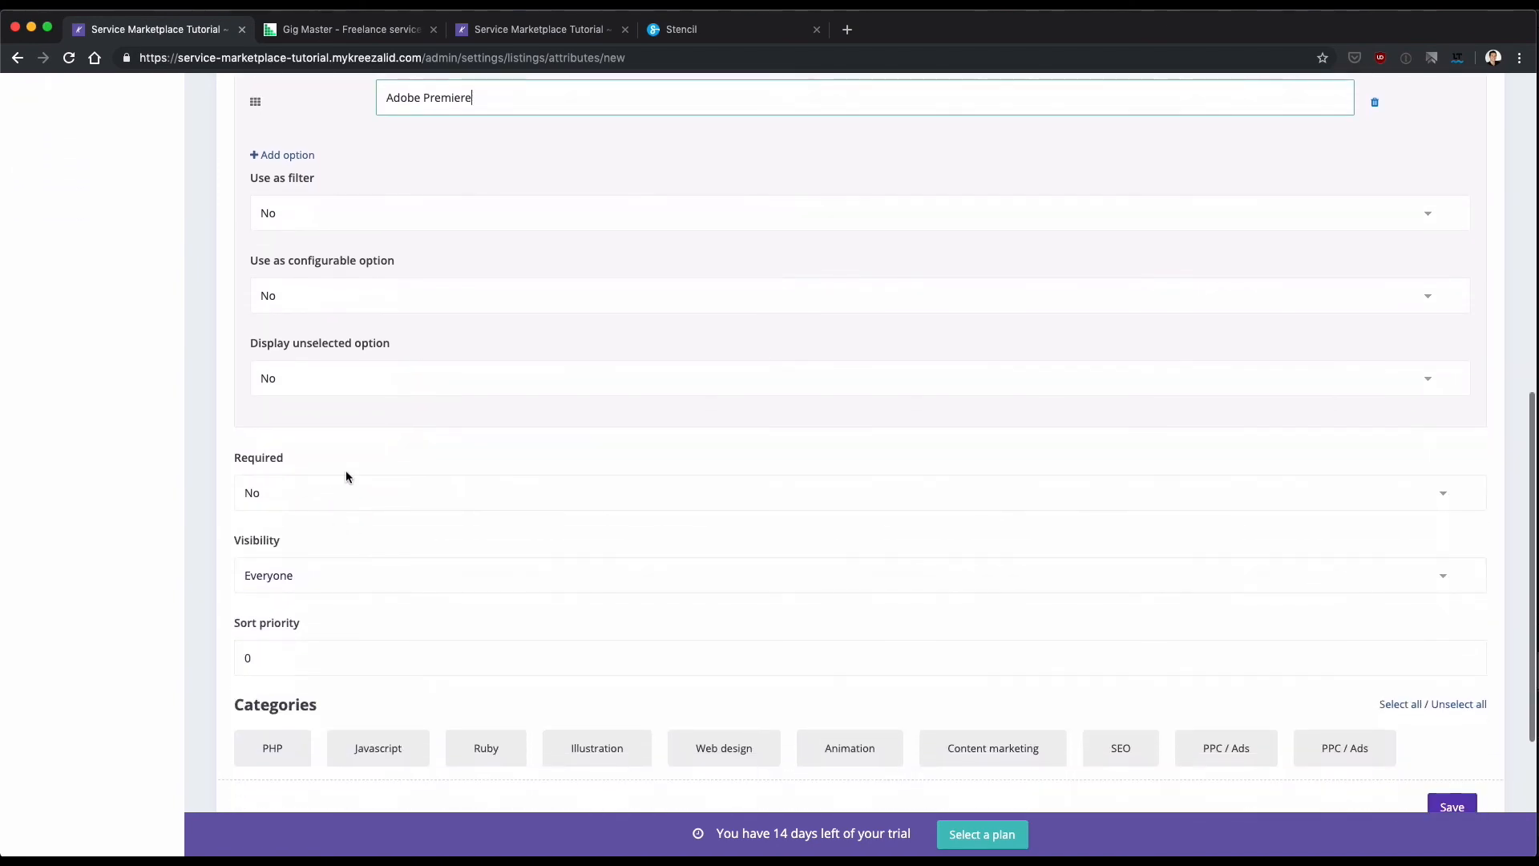
{"action": "scroll", "coordinate": [350, 505], "scroll_direction": "down", "scroll_amount": 1}
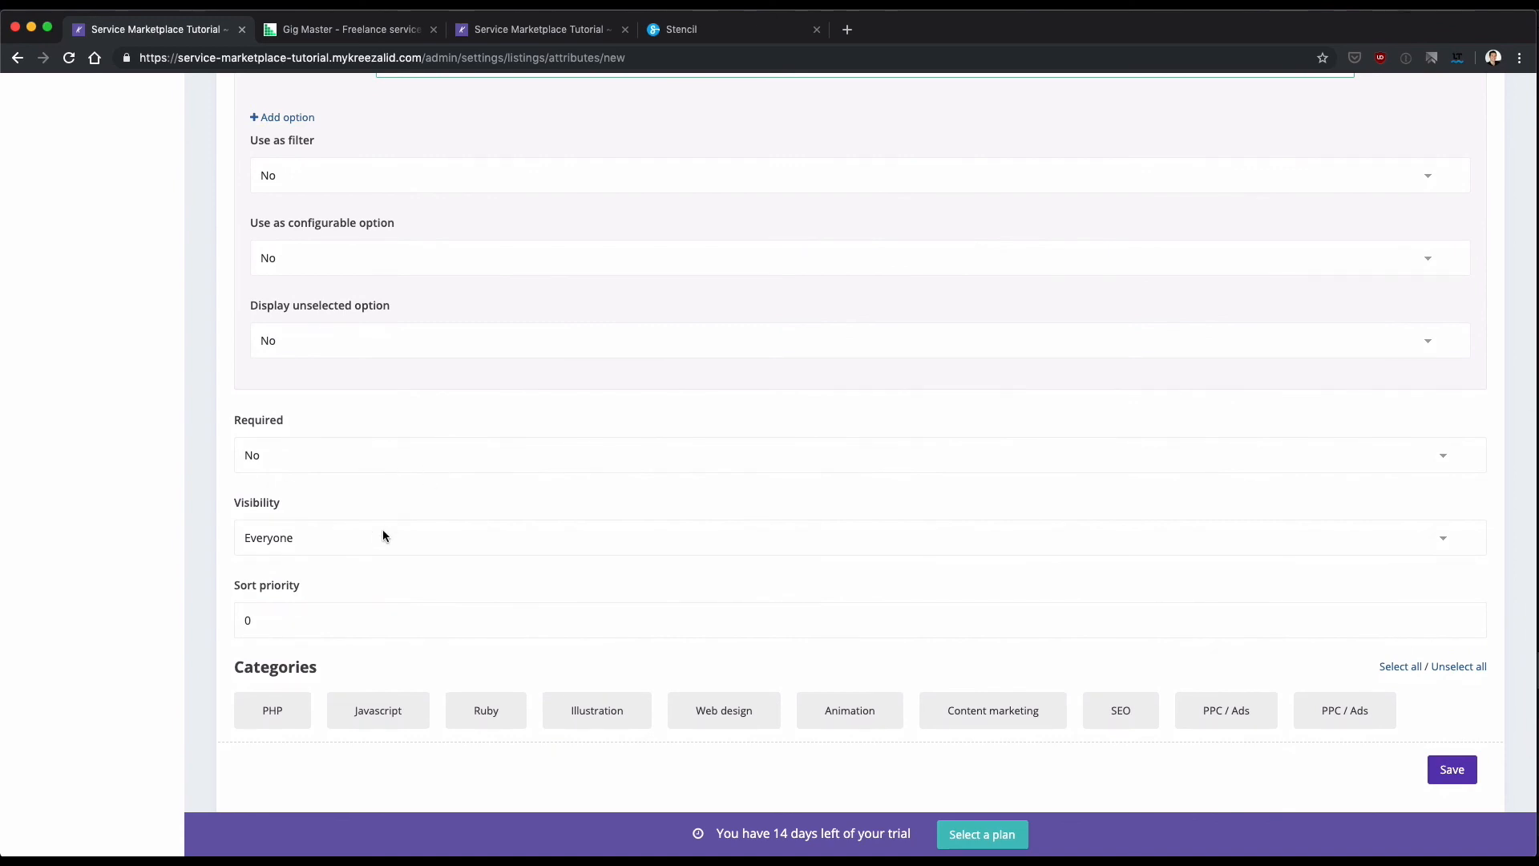
{"action": "scroll", "coordinate": [339, 643], "scroll_direction": "down", "scroll_amount": 2}
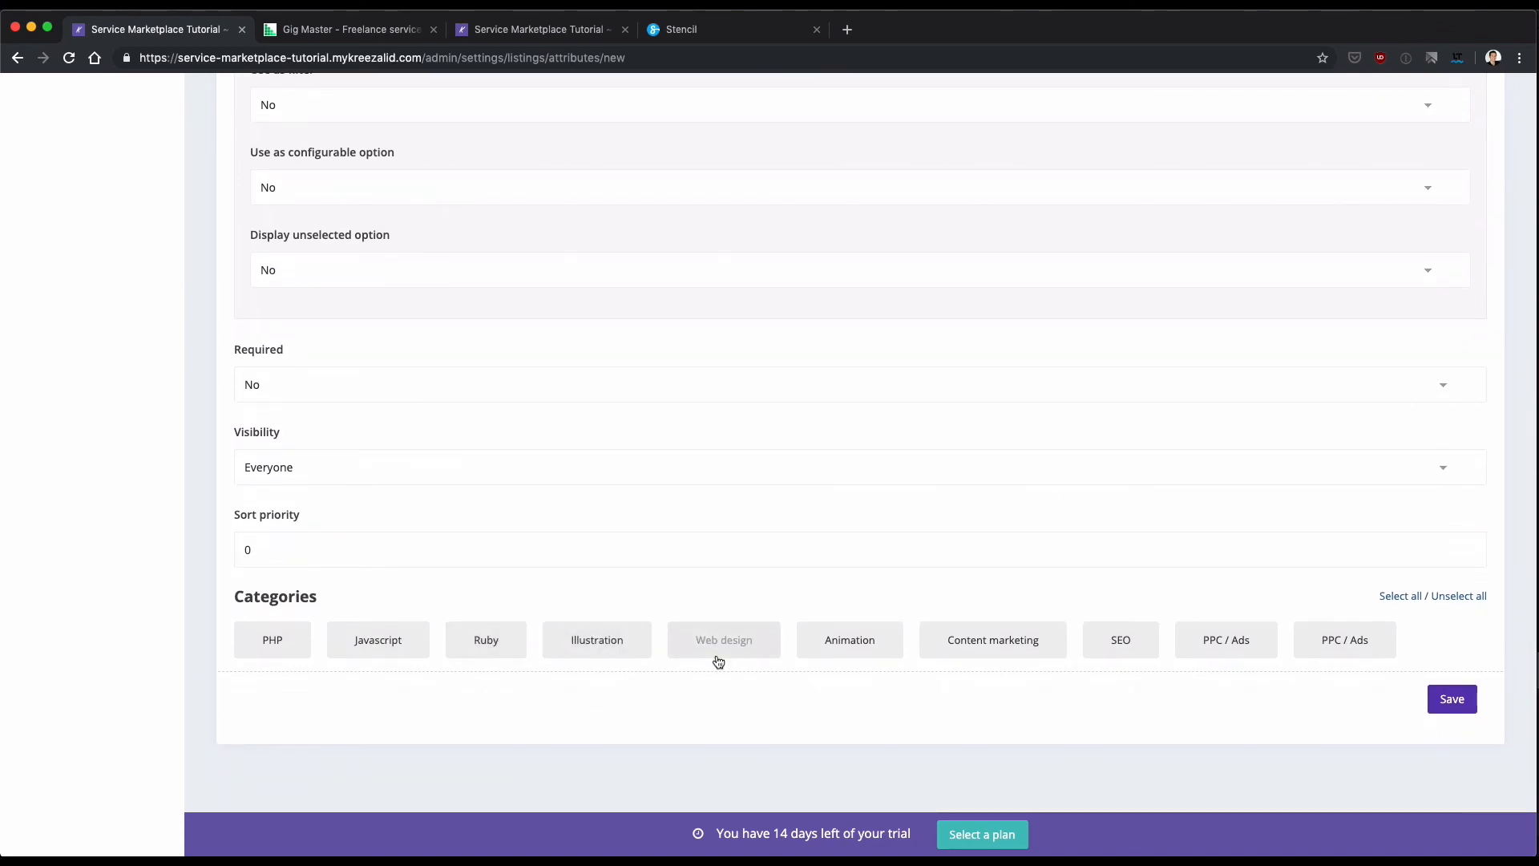
{"action": "left_click", "coordinate": [633, 644]}
{"action": "left_click", "coordinate": [743, 642]}
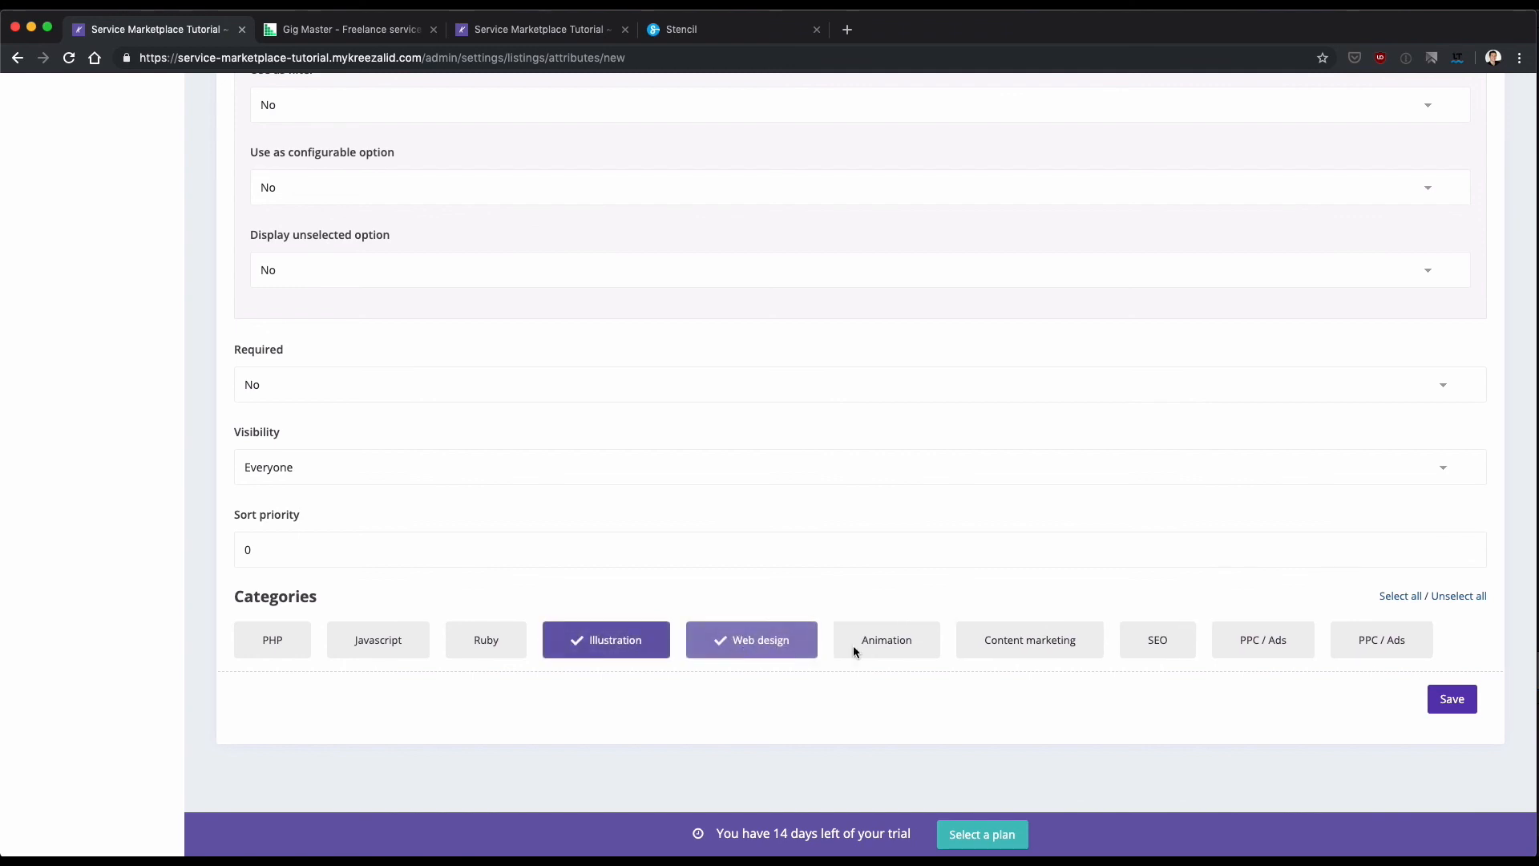
{"action": "left_click", "coordinate": [886, 646]}
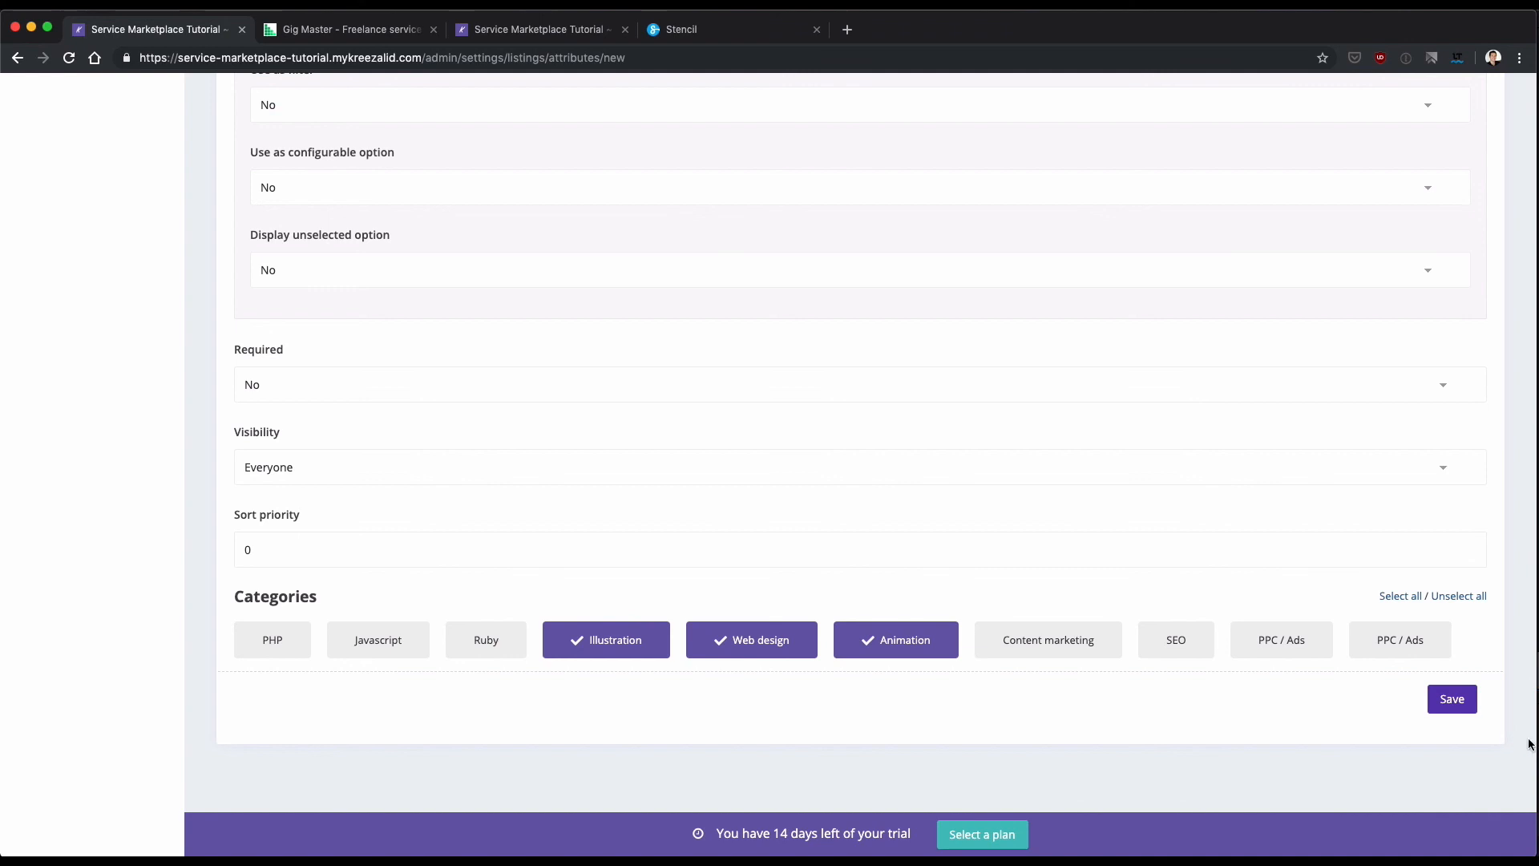
{"action": "left_click", "coordinate": [1451, 702]}
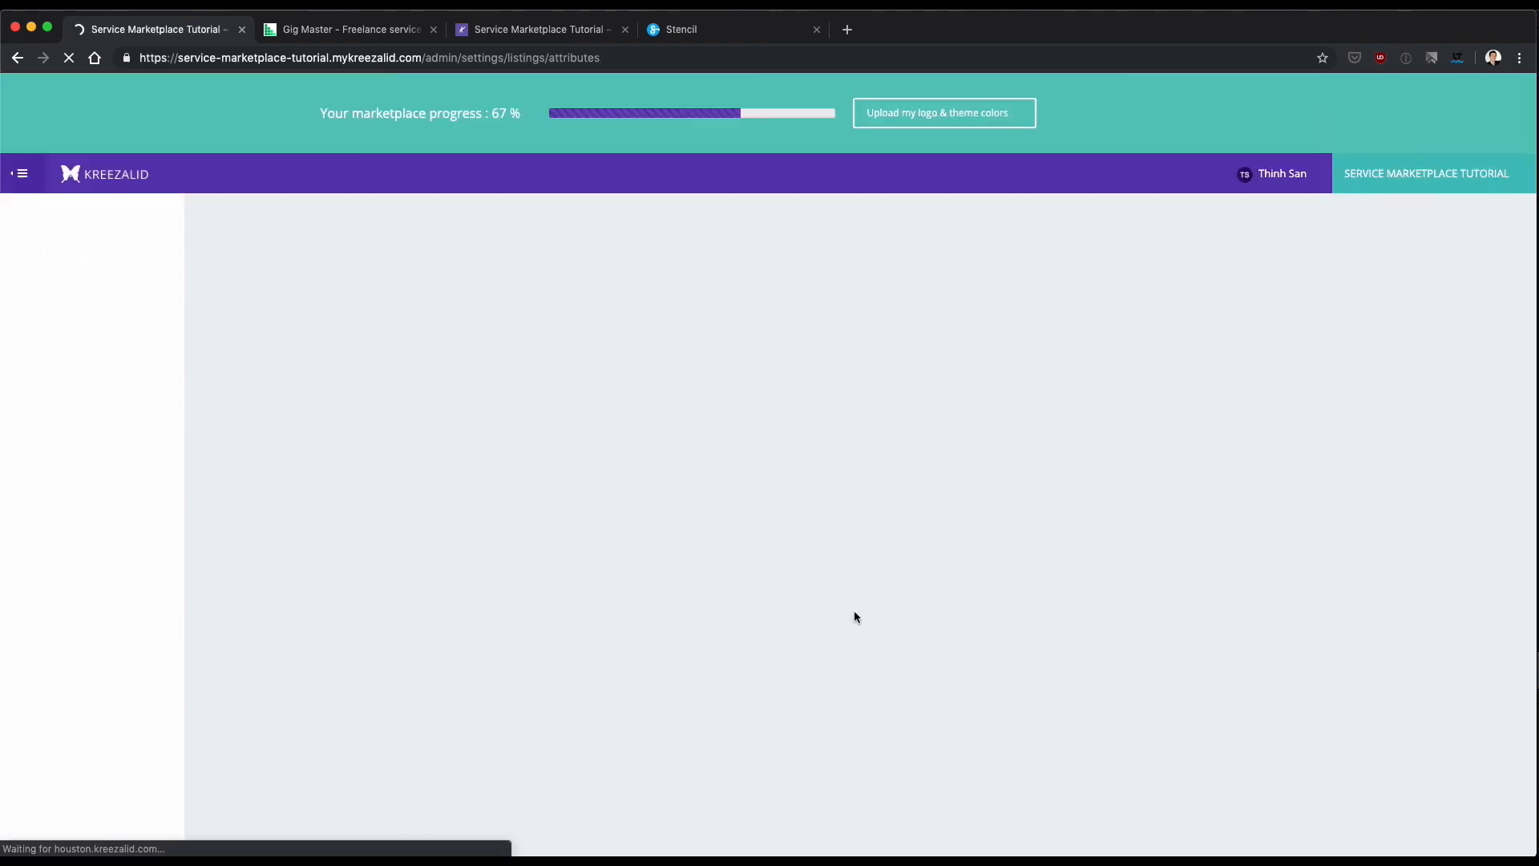